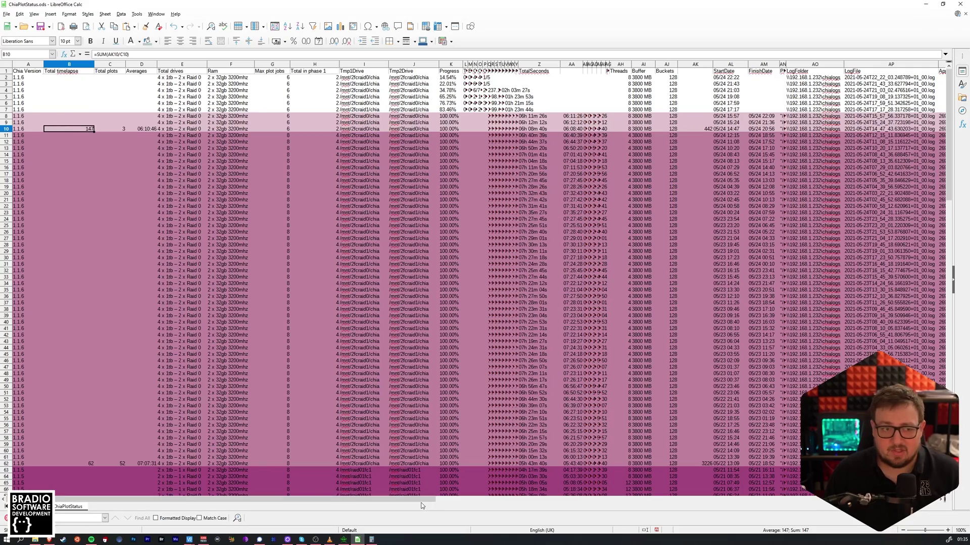
# Review the colour-coded plot groups through the whole sheet, from the first rows down to row 145 and back up.
pyautogui.scroll(-12, 399, 452)
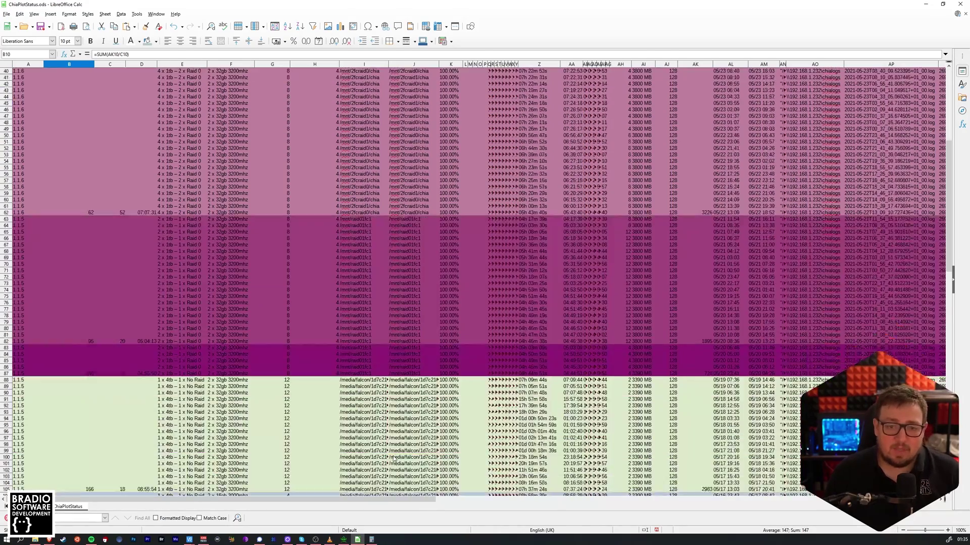
pyautogui.scroll(-19, 394, 457)
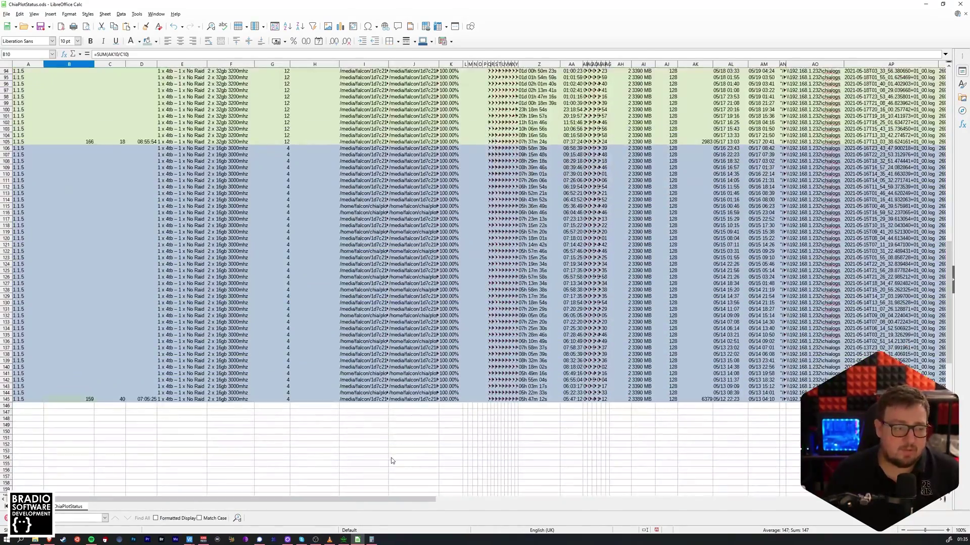
pyautogui.scroll(1, 391, 457)
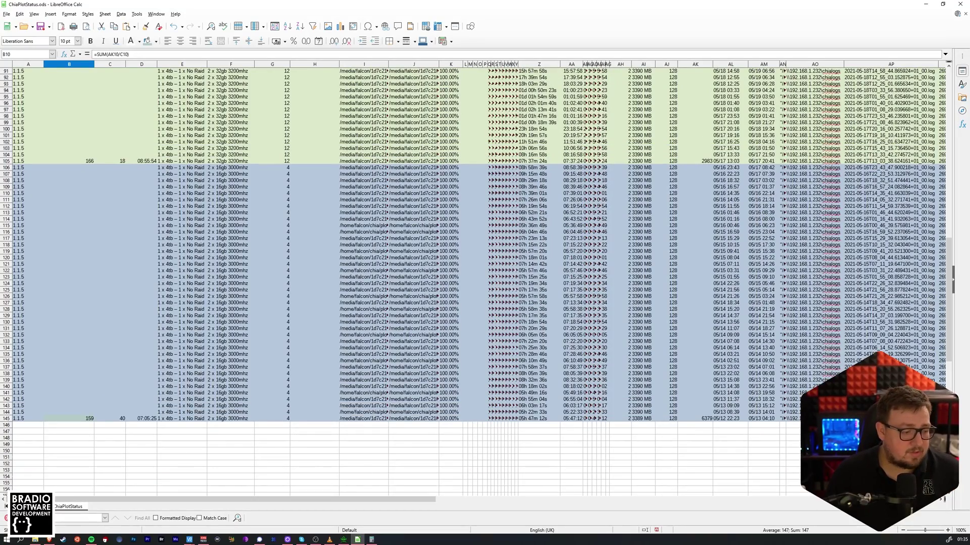
pyautogui.scroll(1, 403, 316)
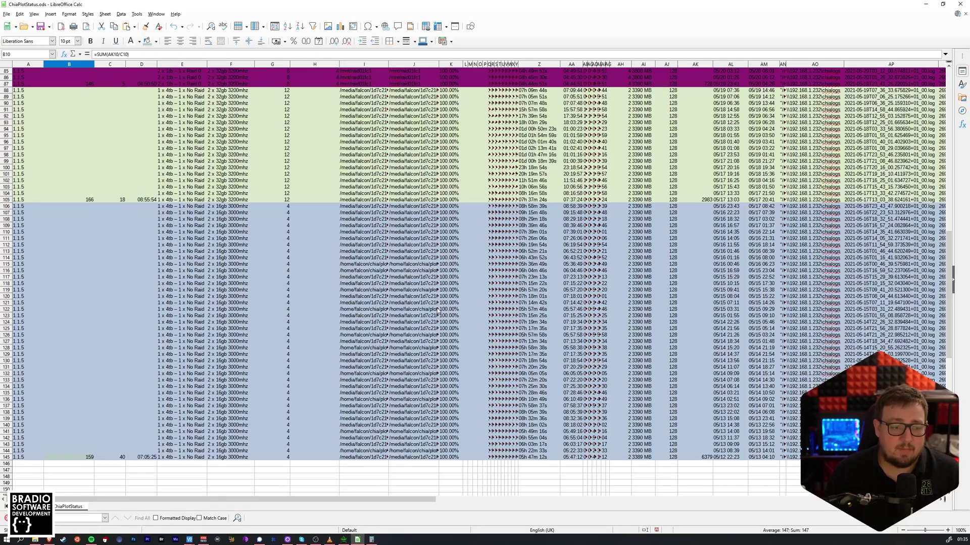
pyautogui.scroll(4, 438, 307)
pyautogui.scroll(20, 429, 314)
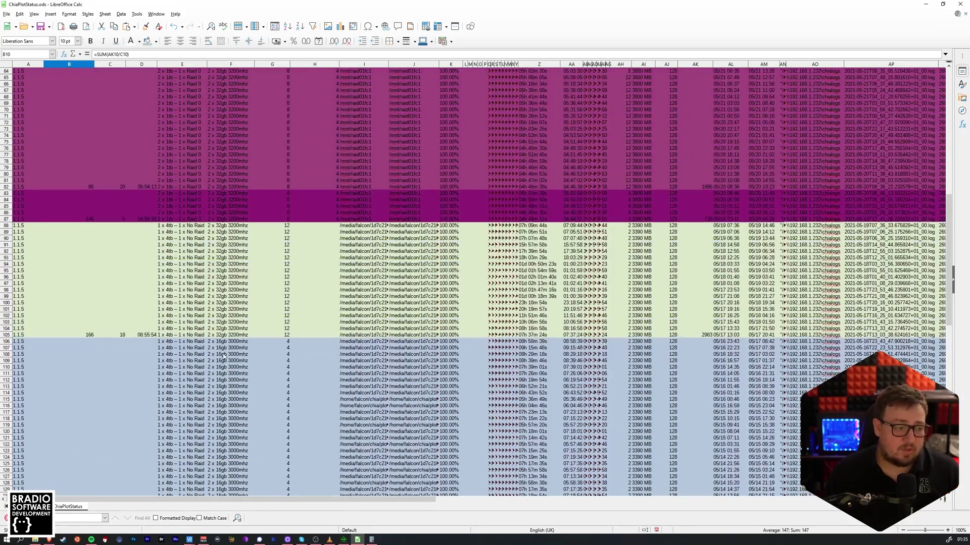
pyautogui.scroll(-4, 138, 350)
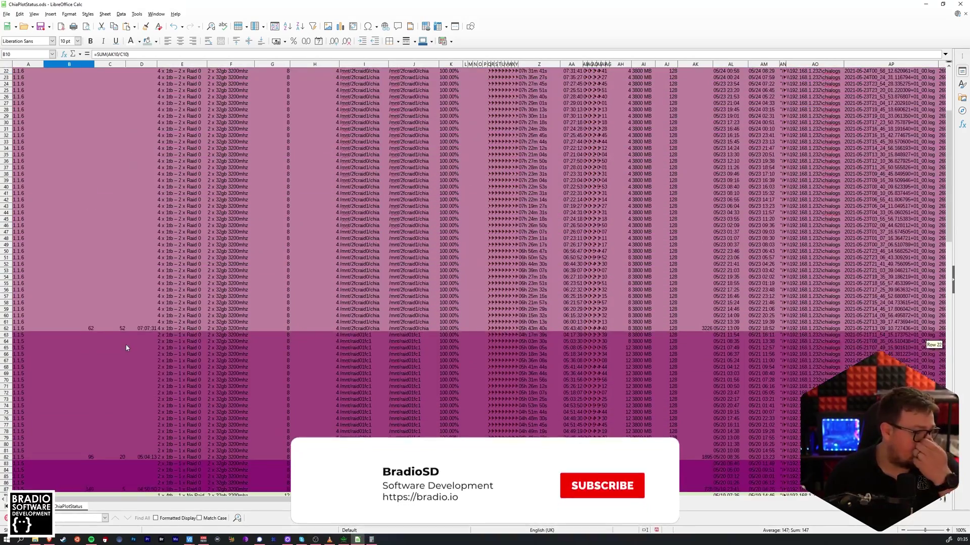
pyautogui.scroll(6, 123, 338)
pyautogui.scroll(-10, 123, 338)
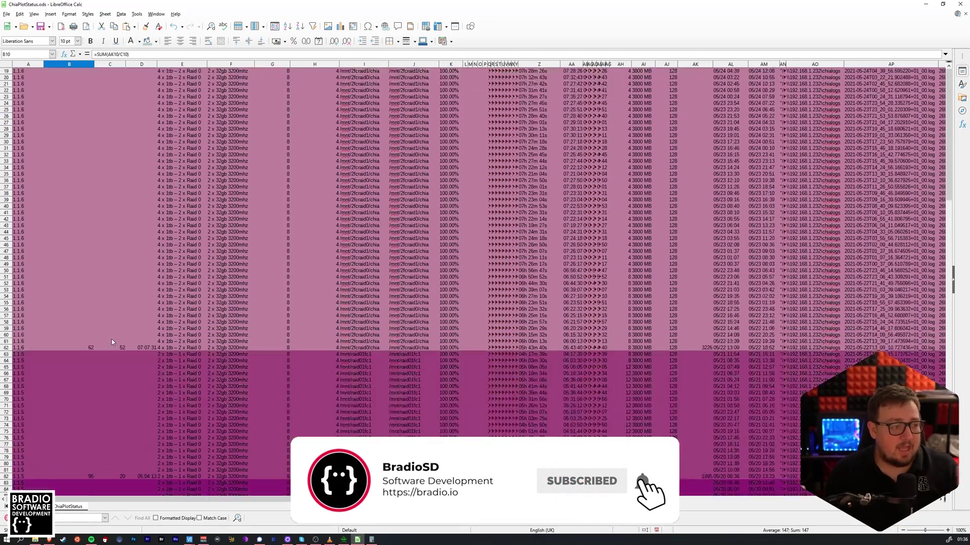
# Examine the Chia version in cell A62 and compare the pink, purple, green and blue plot groups around and below it.
pyautogui.click(28, 251)
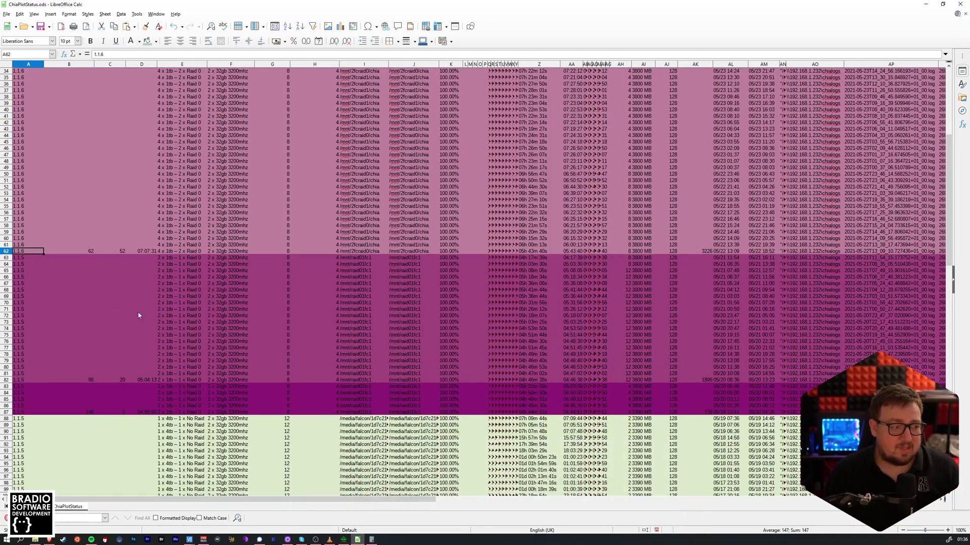
pyautogui.scroll(6, 134, 335)
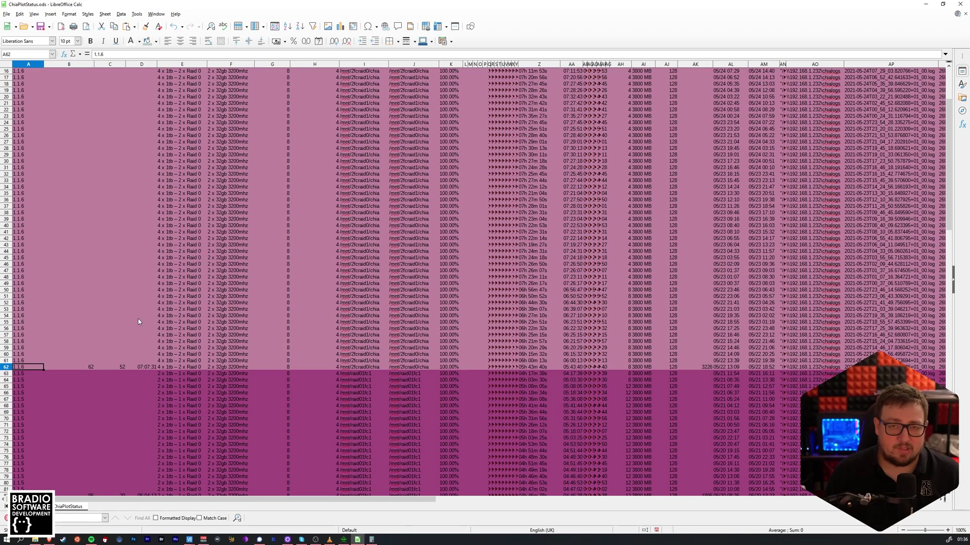
pyautogui.scroll(1, 138, 319)
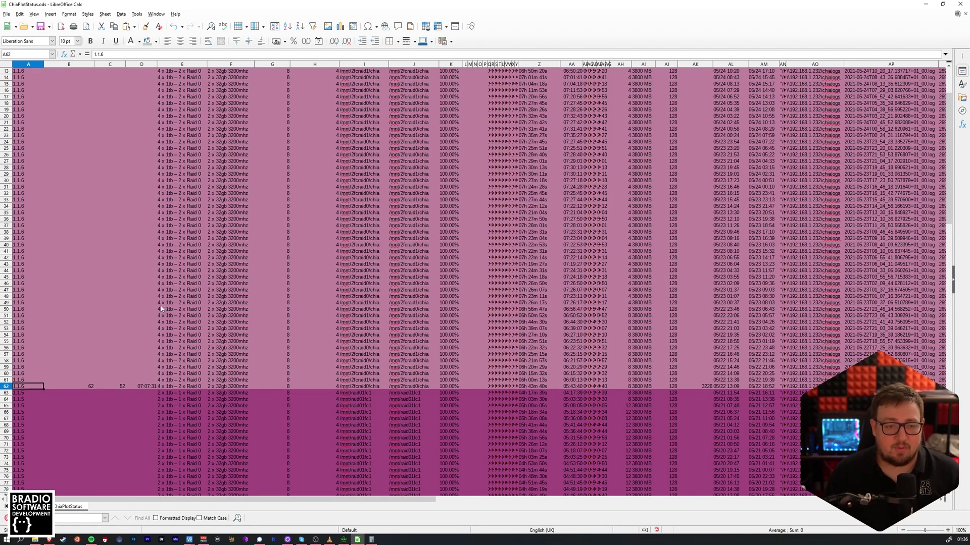
pyautogui.scroll(-3, 116, 297)
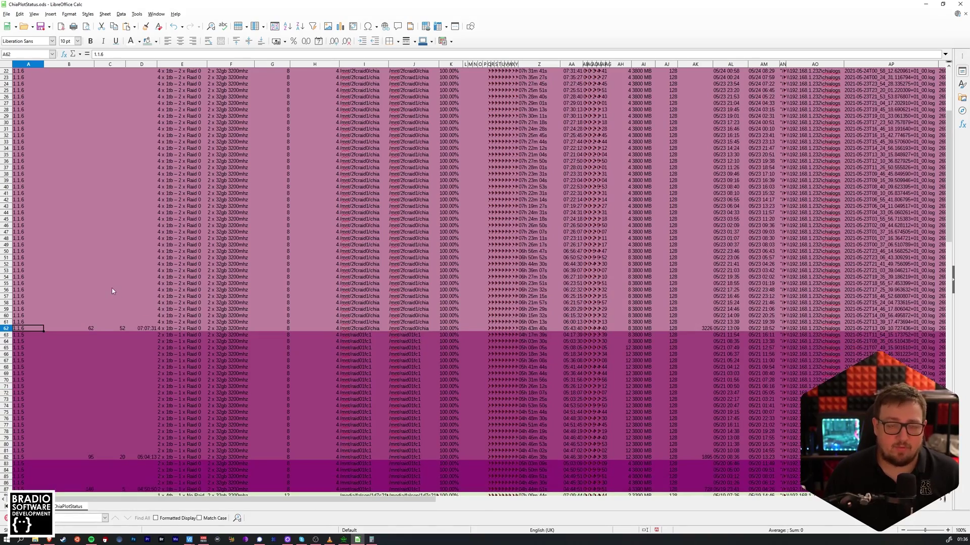
pyautogui.scroll(-9, 113, 289)
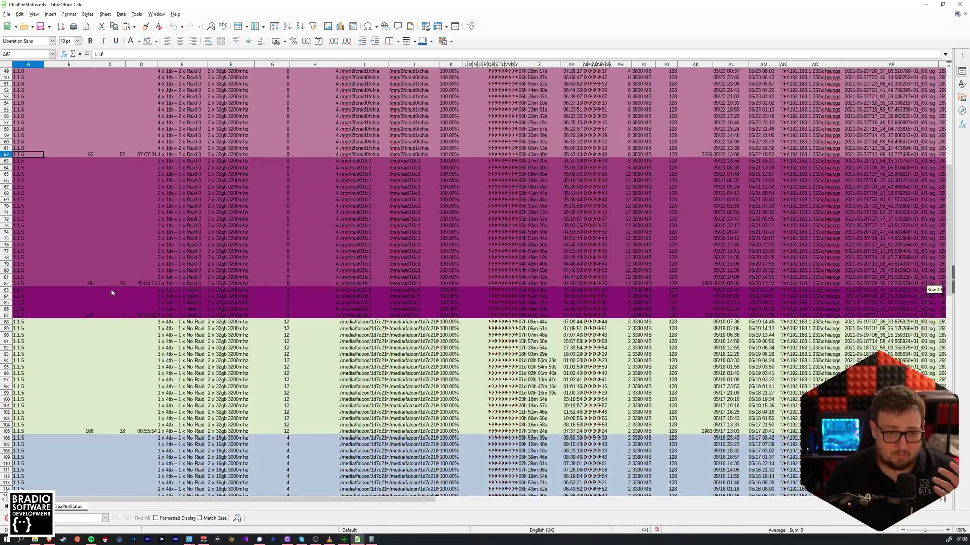
pyautogui.scroll(-6, 112, 292)
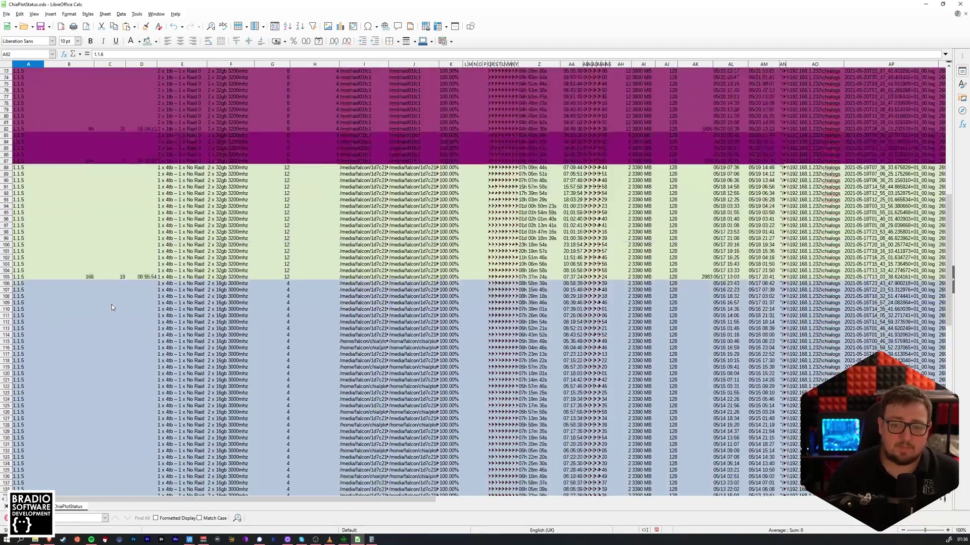
pyautogui.scroll(-7, 116, 309)
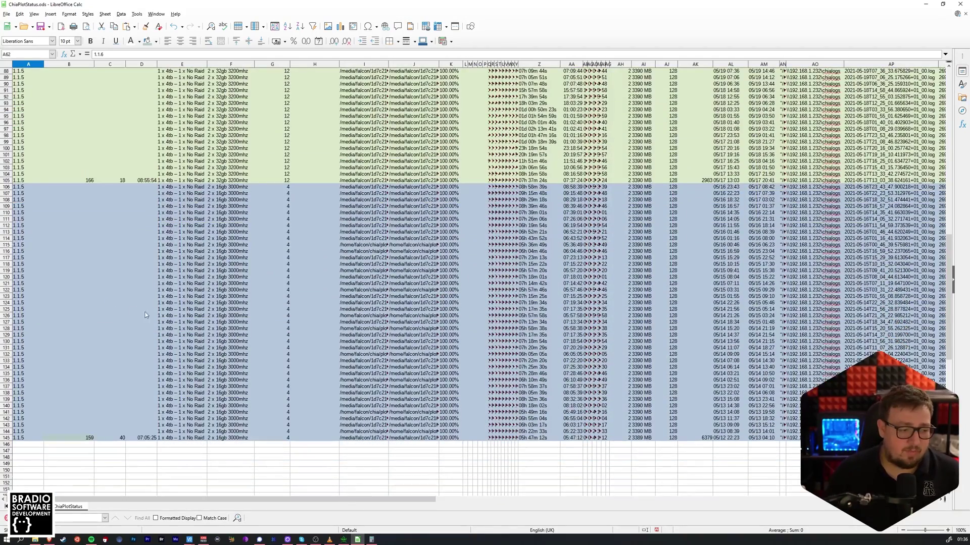
# Inspect row 145's temp drive path and total time, select the StartDate column, and check today's date in the system calendar.
pyautogui.click(364, 438)
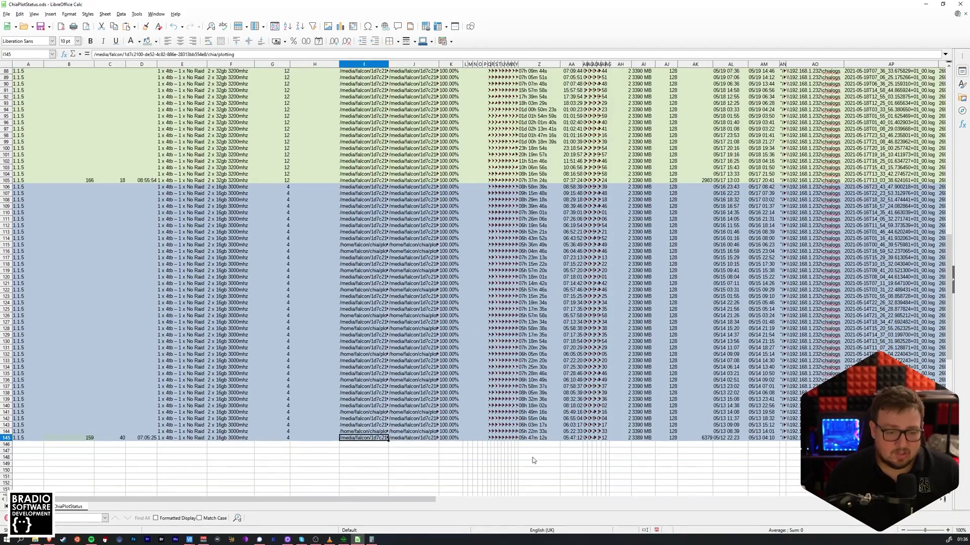
pyautogui.click(543, 439)
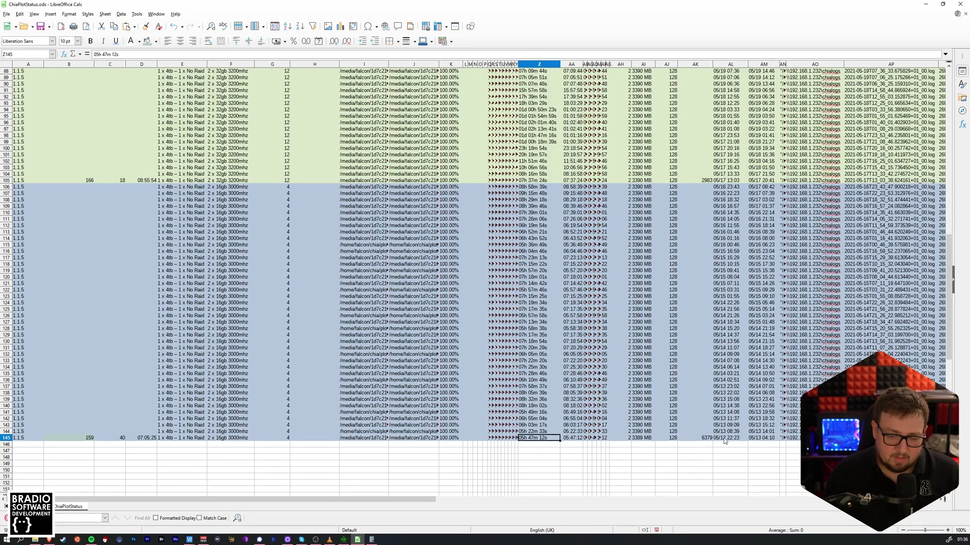
pyautogui.click(731, 65)
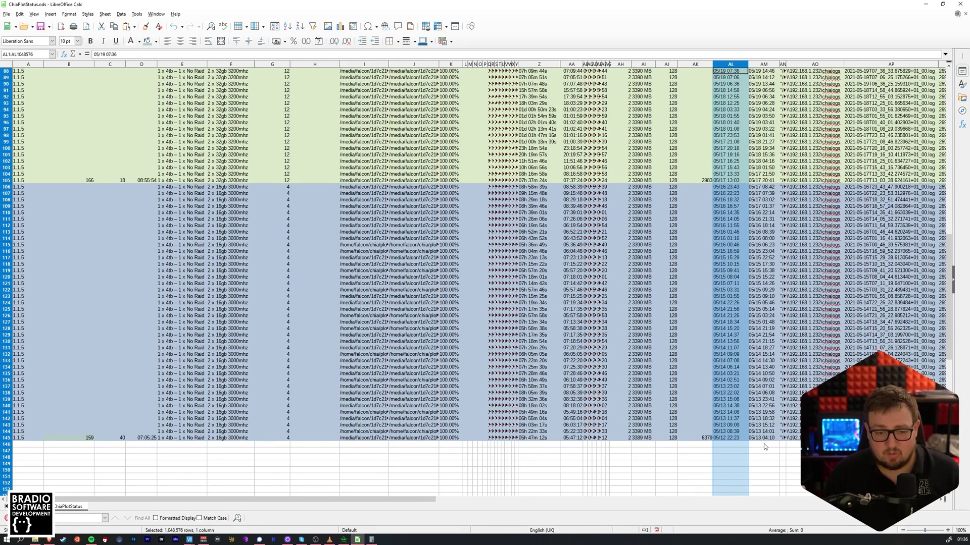
pyautogui.click(961, 540)
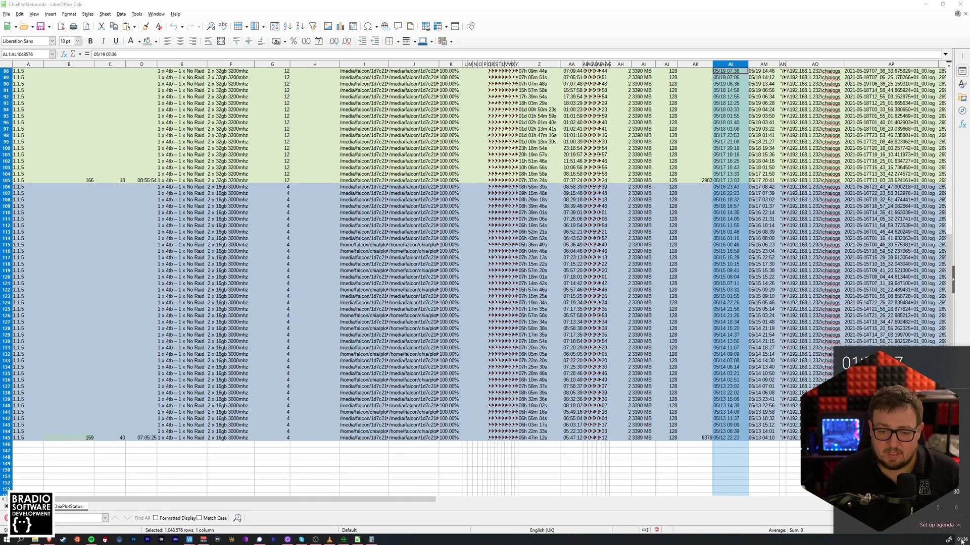
pyautogui.click(961, 539)
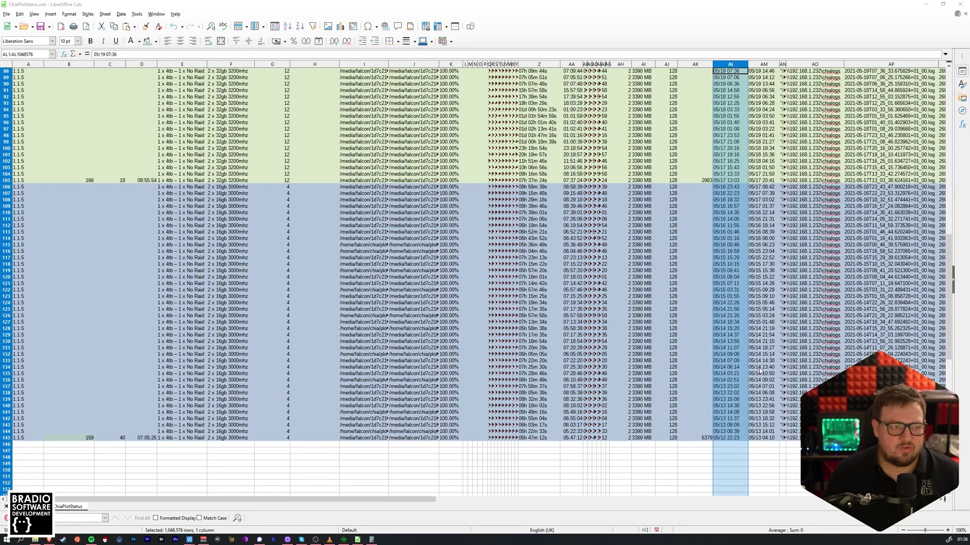
# Switch to the falcon VNC Viewer session, close the Chia releases page, view the Chia client's farm overview, and minimize the session.
pyautogui.moveTo(190, 540)
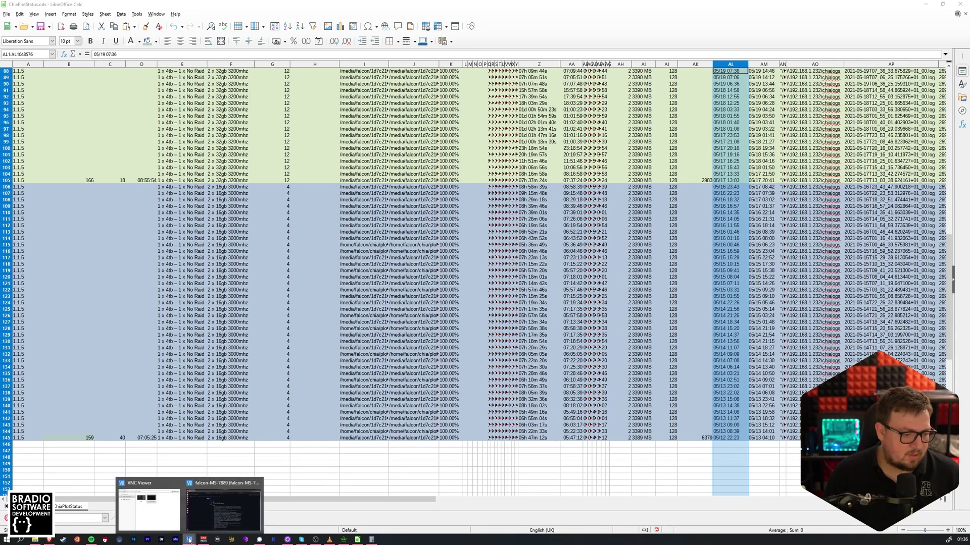
pyautogui.click(218, 508)
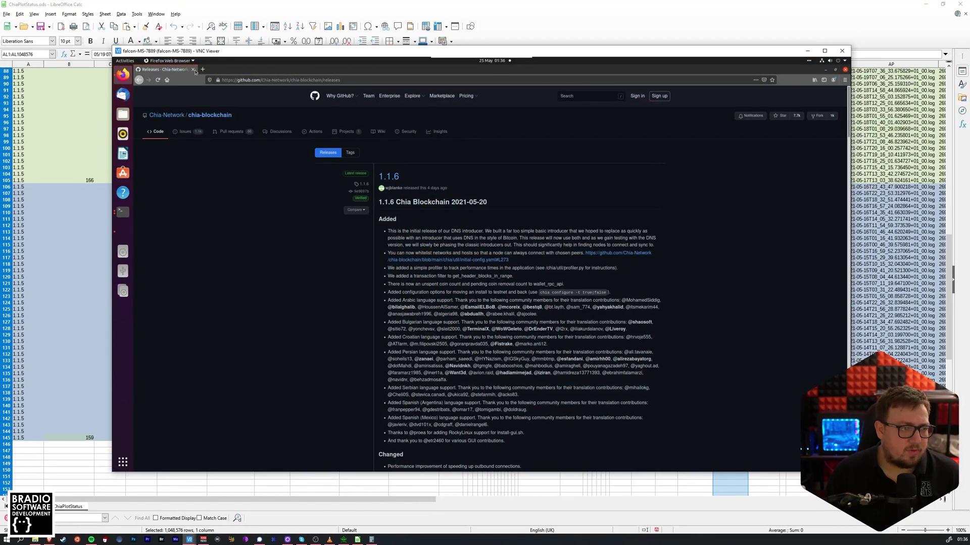
pyautogui.click(193, 70)
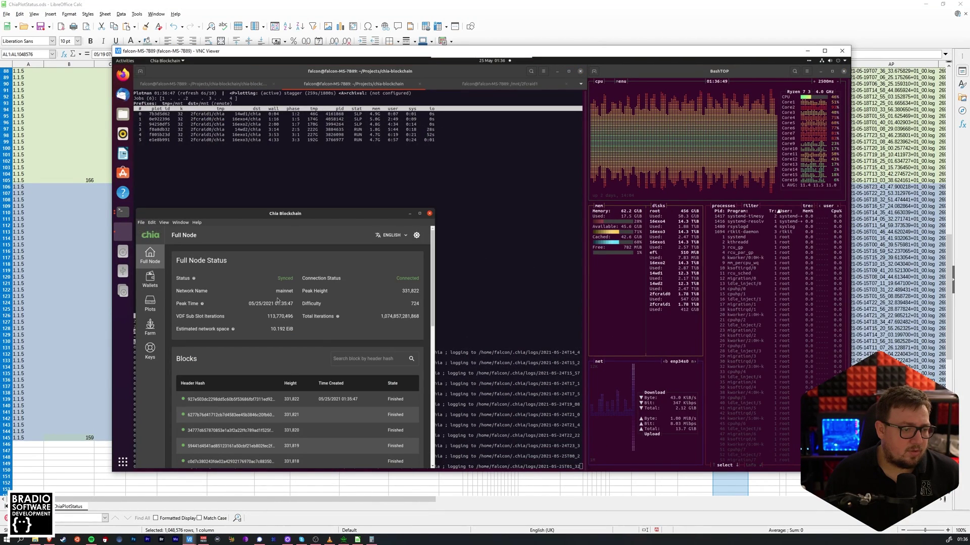
pyautogui.click(150, 326)
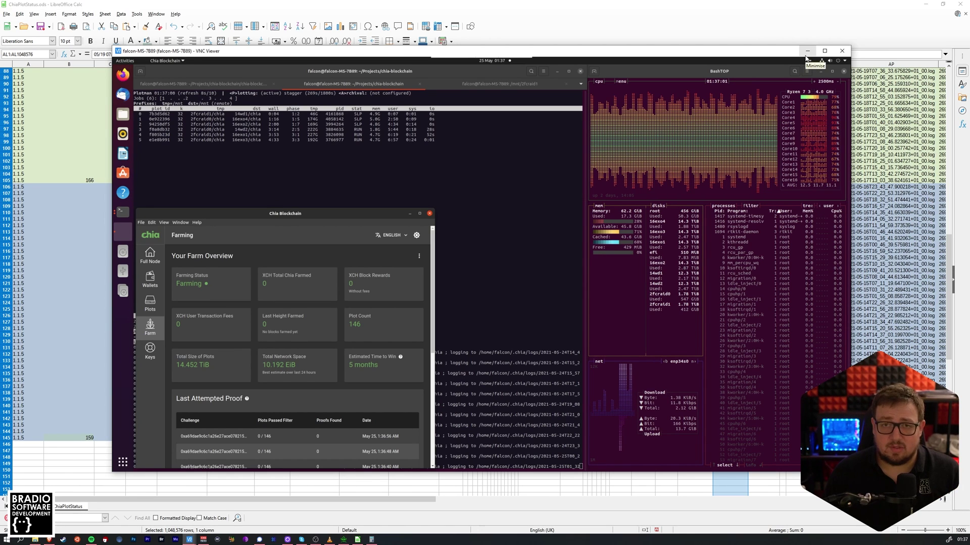
pyautogui.click(807, 51)
# Check the start date in cell AL145 and compare the plot groups above it, returning to the blue group.
pyautogui.click(706, 237)
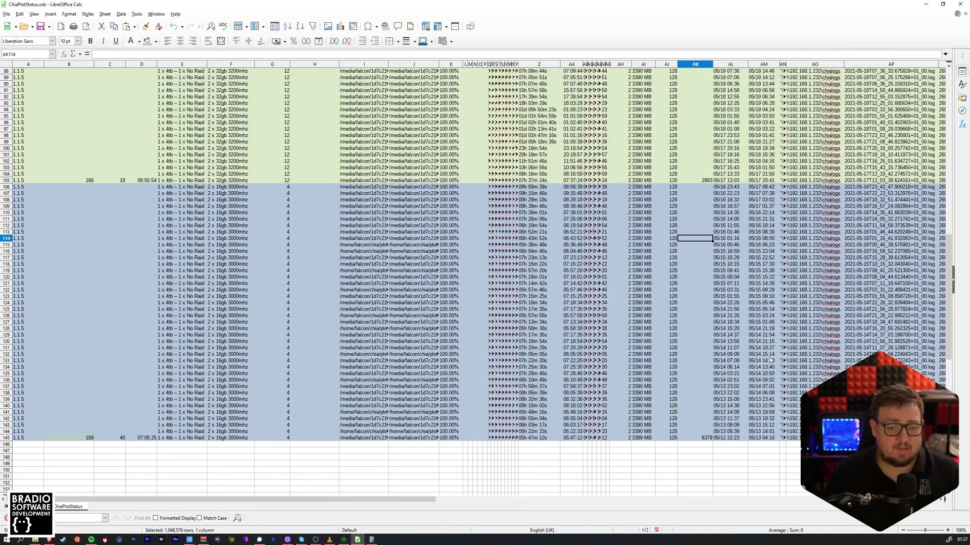
pyautogui.click(722, 438)
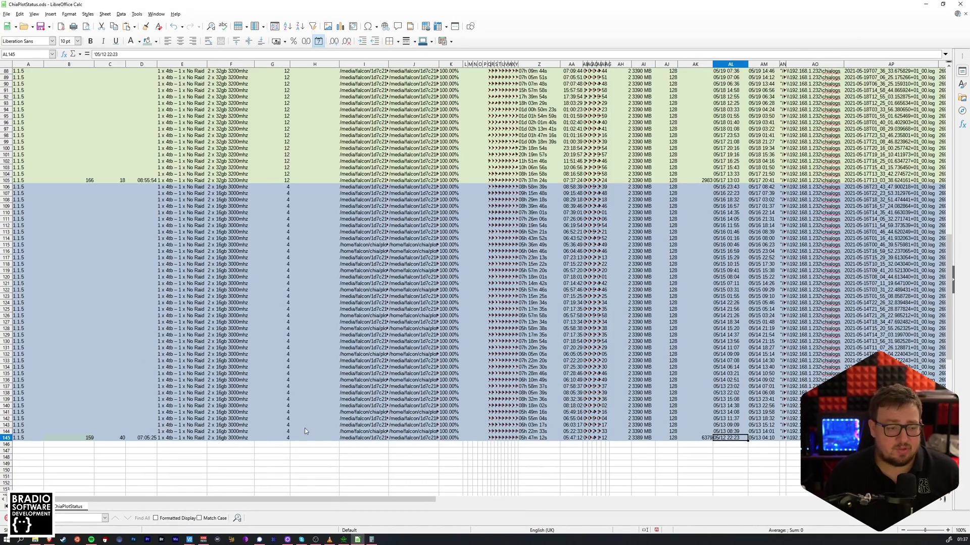
pyautogui.scroll(20, 152, 322)
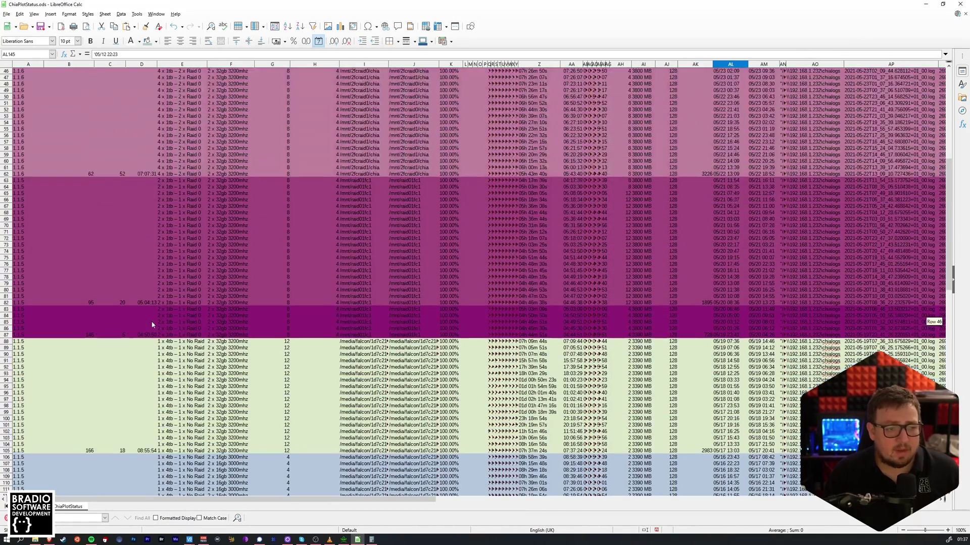
pyautogui.scroll(-1, 152, 323)
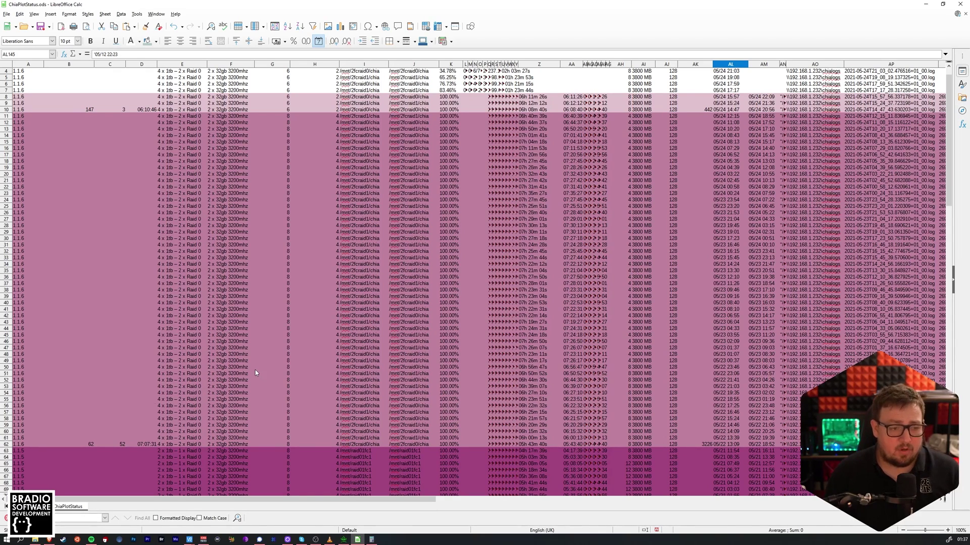
pyautogui.scroll(-20, 256, 372)
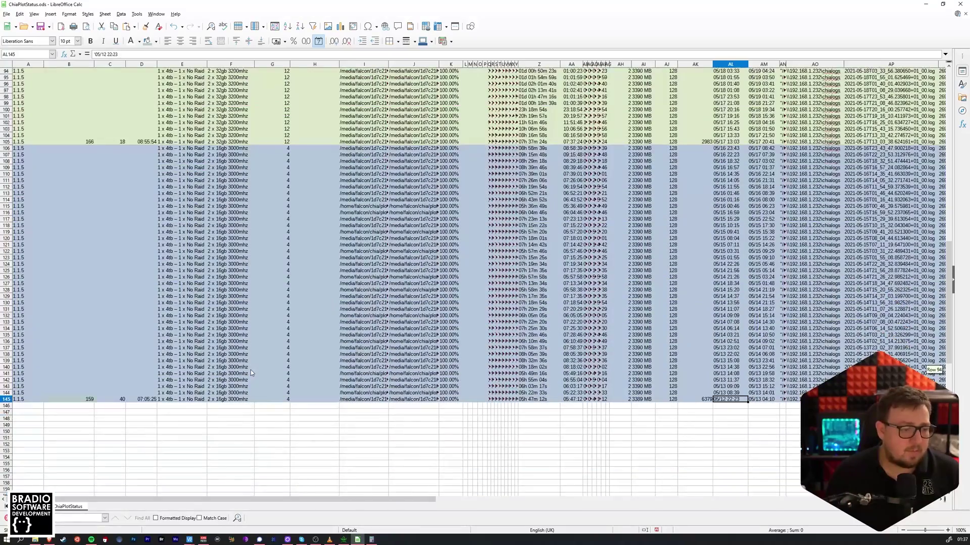
# Inspect the Total drives and Ram entries for the oldest plots in rows 144 and 145.
pyautogui.click(191, 400)
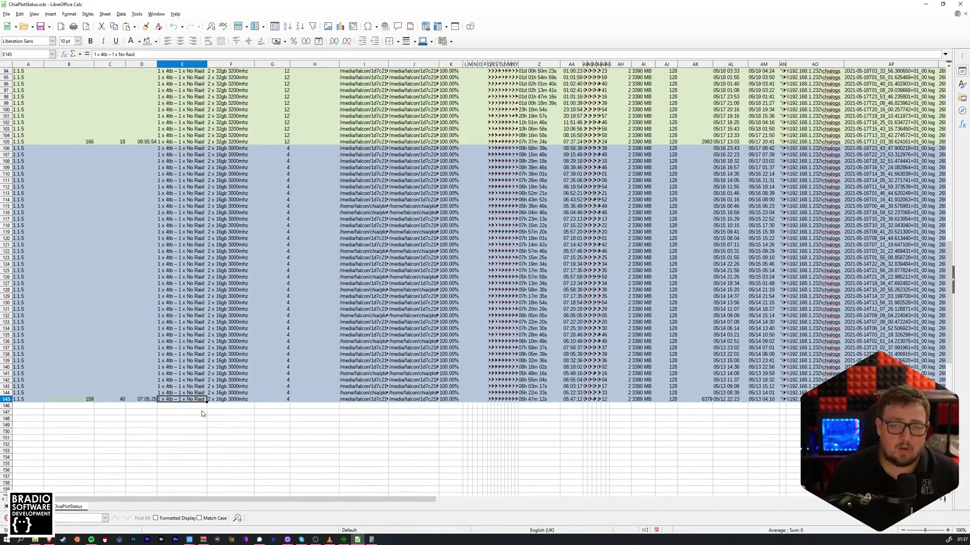
pyautogui.click(196, 395)
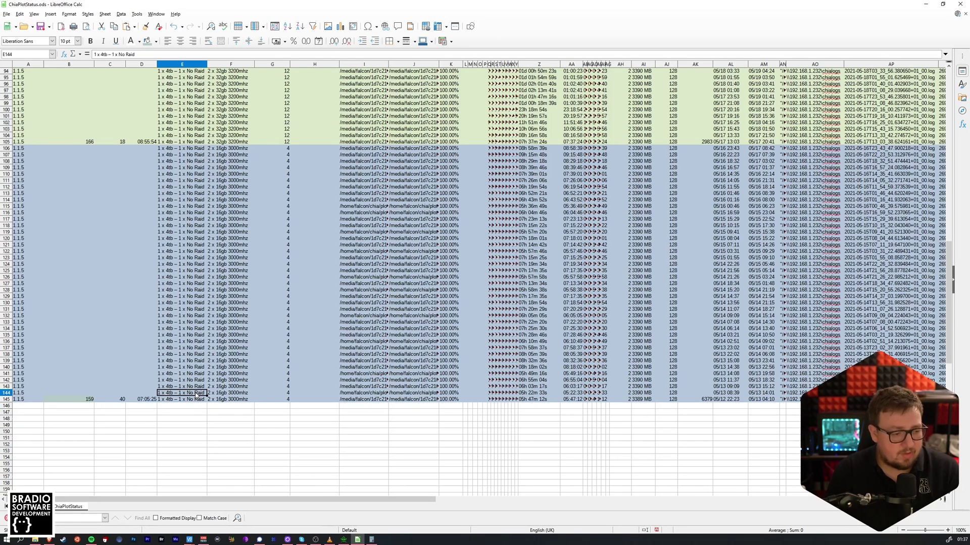
pyautogui.click(222, 400)
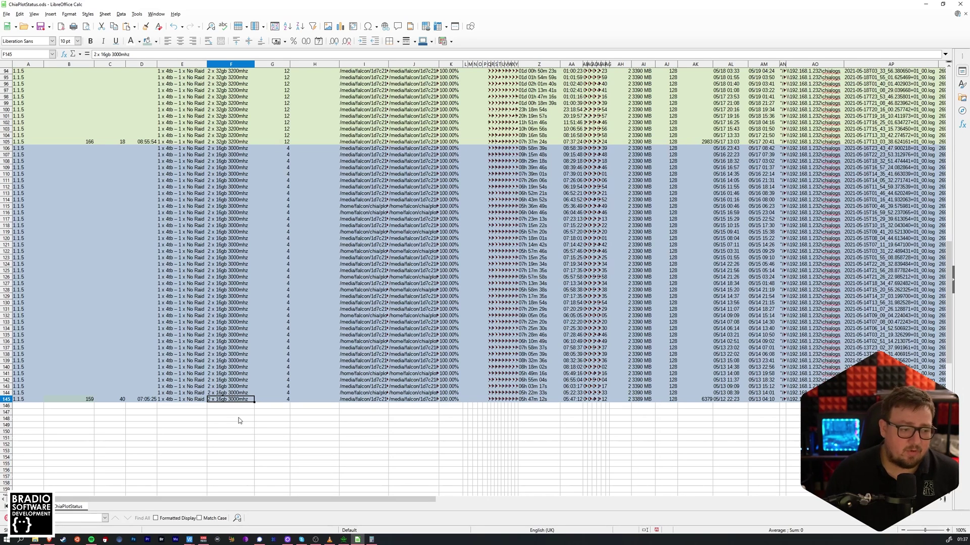
# Change the Ram entry in cell F106, the blue group's first row, to "2 x 8gb 3000mhz".
pyautogui.click(231, 148)
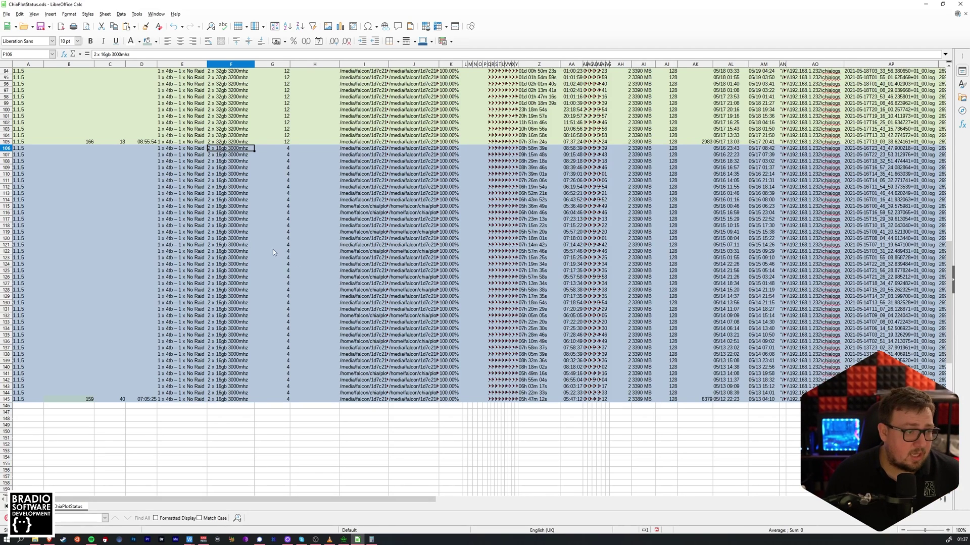
pyautogui.scroll(1, 272, 249)
pyautogui.doubleClick(223, 167)
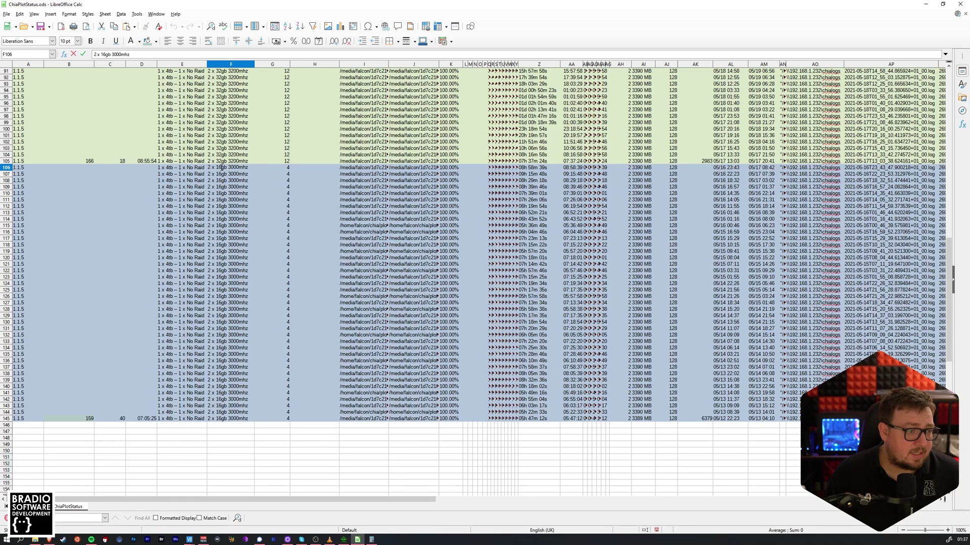
pyautogui.press('BackSpace')
pyautogui.press('BackSpace')
pyautogui.write('8')
pyautogui.press('Return')
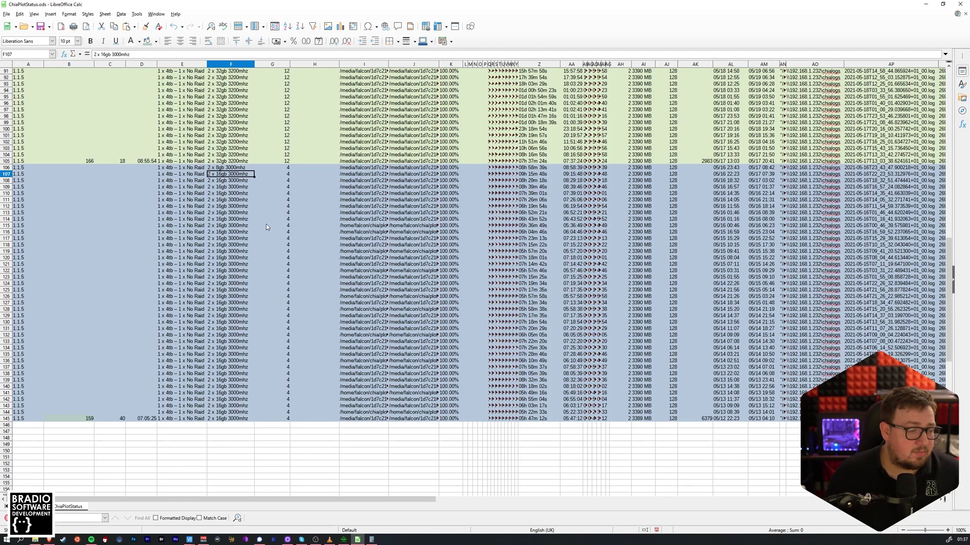
# Copy the Ram value from F106 into the rest of the blue group, cells F107 to F145.
pyautogui.click(228, 167)
pyautogui.hotkey('ctrl', 'c')
pyautogui.moveTo(231, 174); pyautogui.dragTo(231, 419)
pyautogui.hotkey('ctrl', 'v')
pyautogui.click(308, 445)
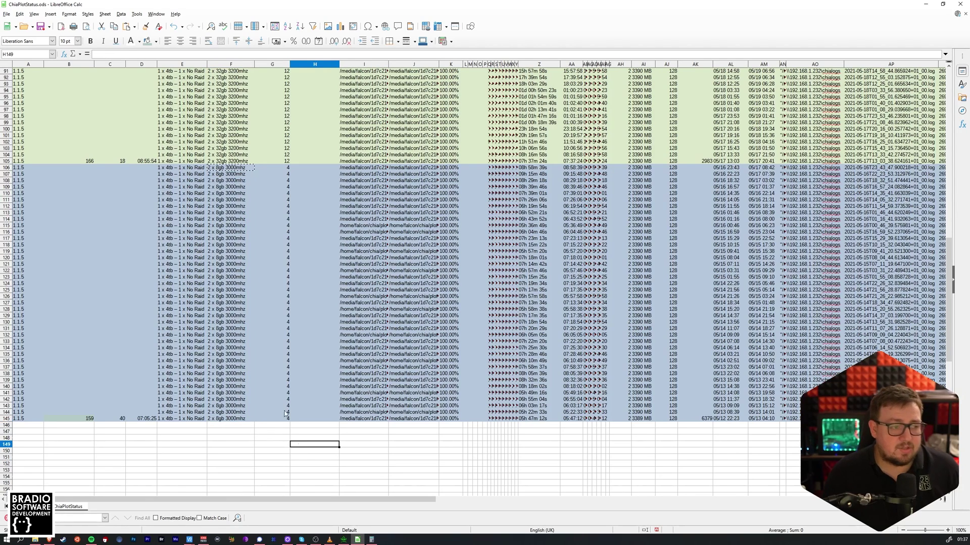
# Review the blue group's Ram, Total drives and Max plot jobs entries in rows 106 to 145 against the green group above.
pyautogui.click(231, 418)
pyautogui.click(228, 427)
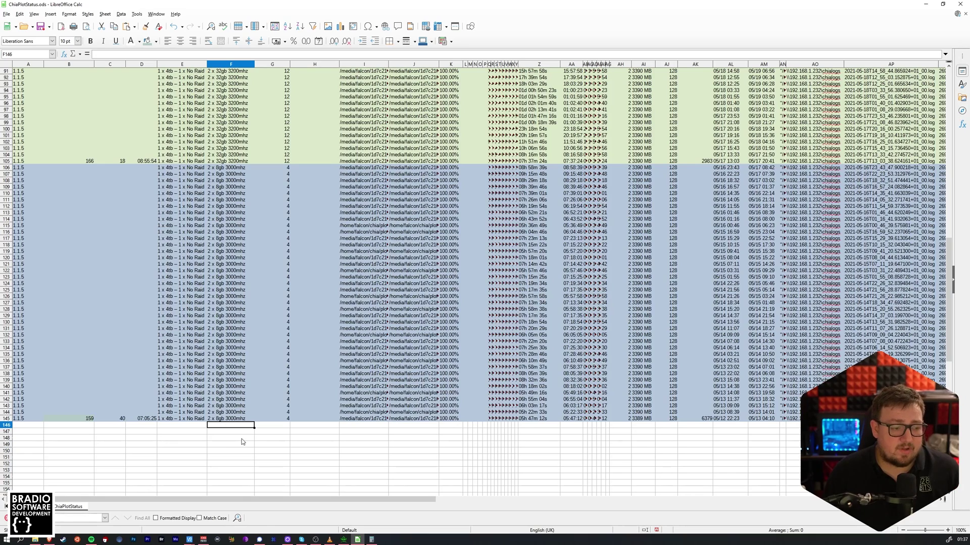
pyautogui.click(227, 420)
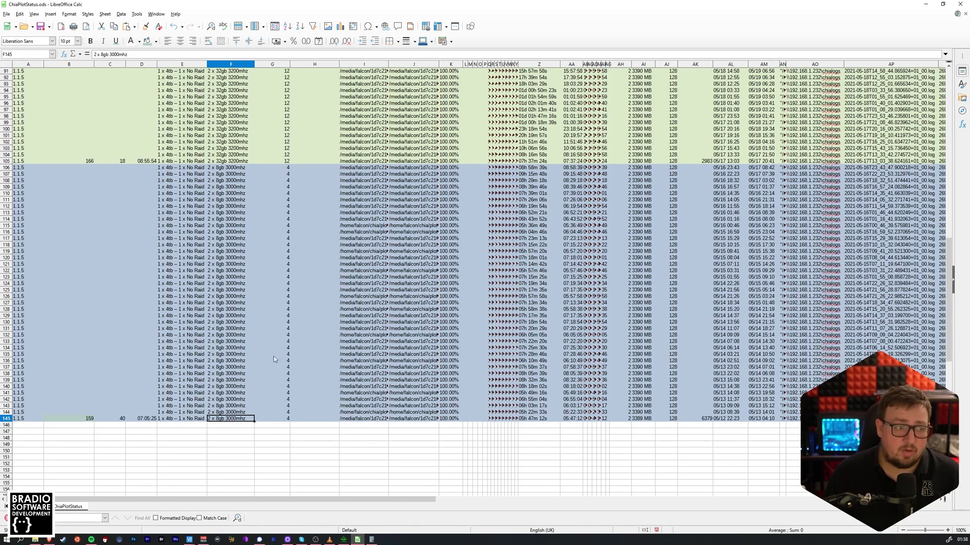
pyautogui.scroll(1, 323, 265)
pyautogui.click(278, 66)
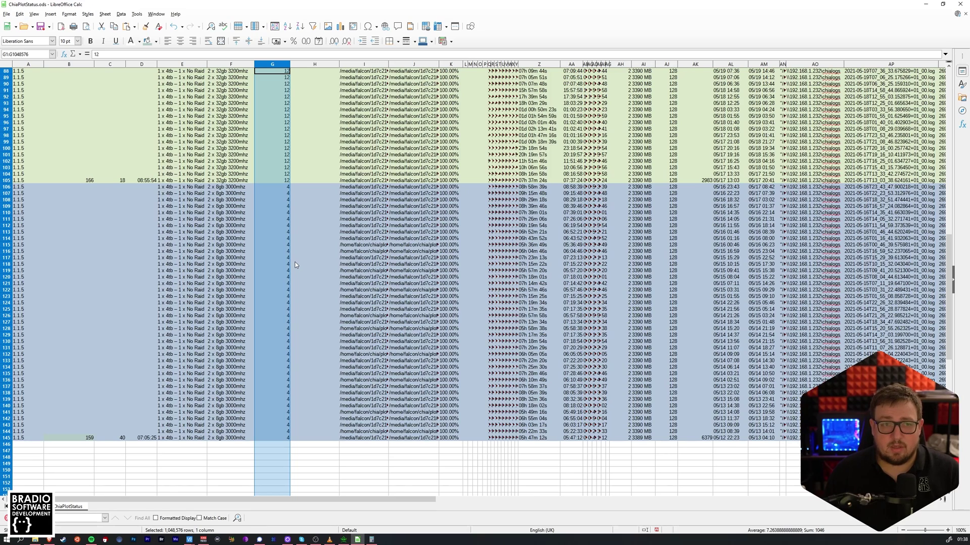
pyautogui.click(355, 335)
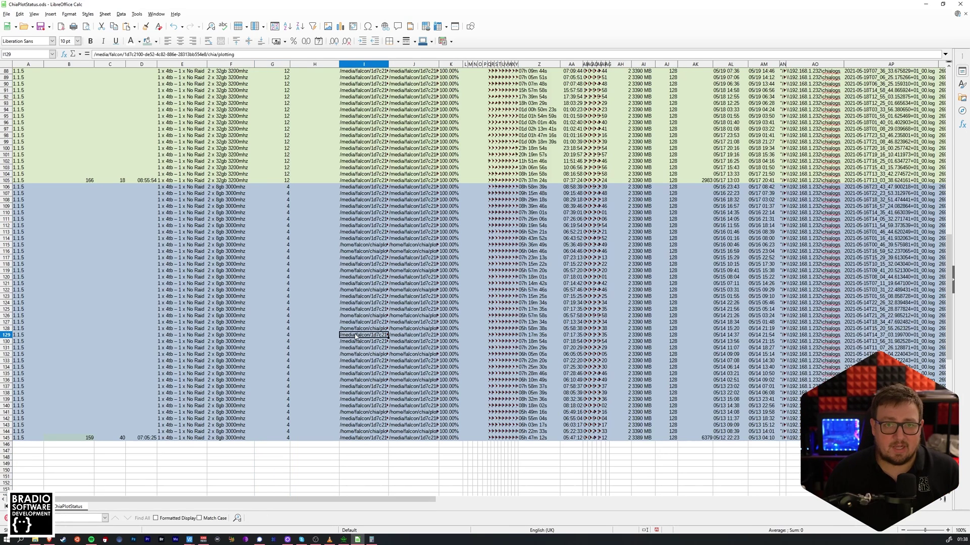
pyautogui.click(193, 284)
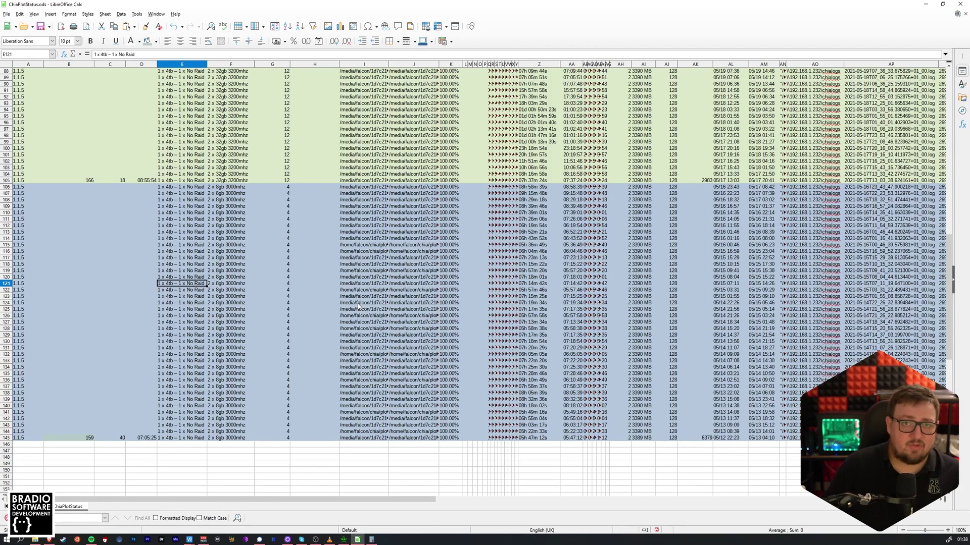
pyautogui.click(282, 376)
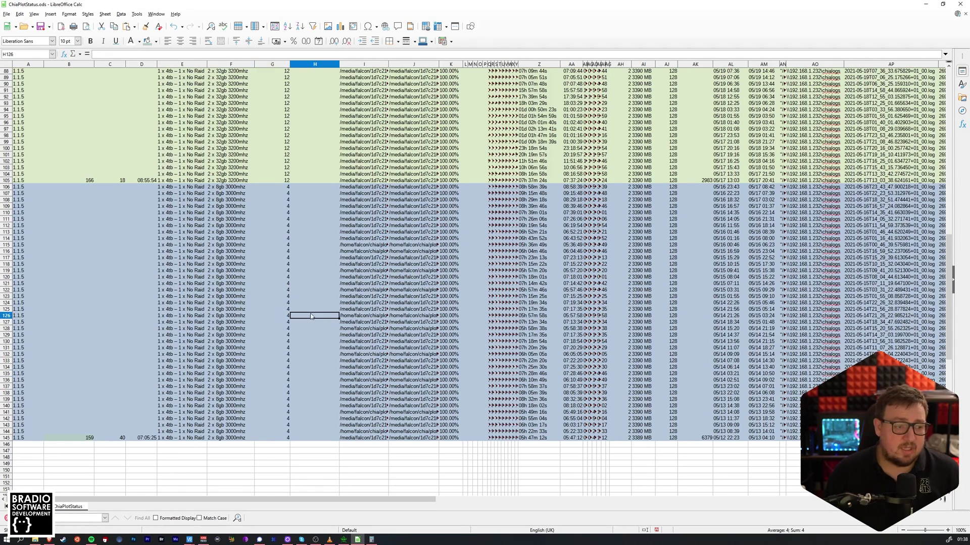
pyautogui.moveTo(273, 180); pyautogui.dragTo(609, 439)
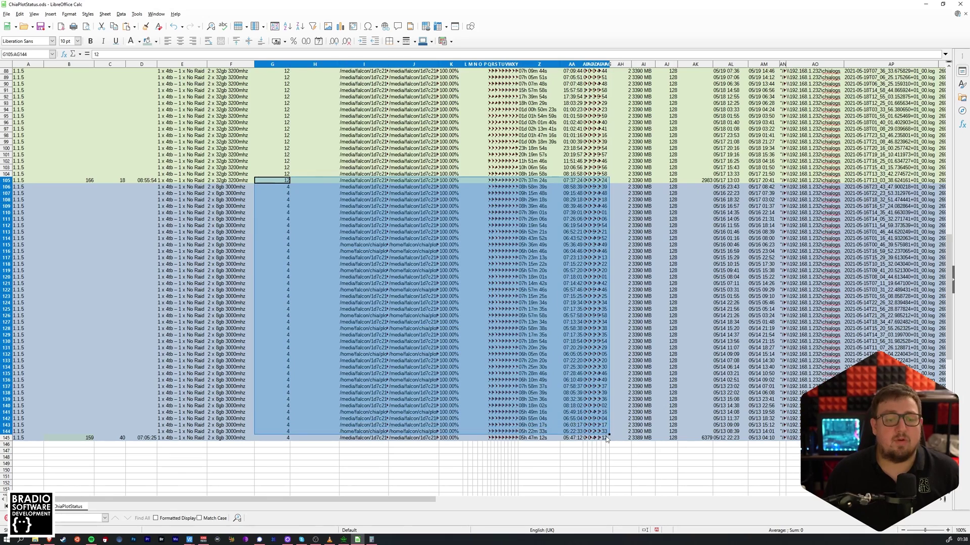
pyautogui.click(604, 464)
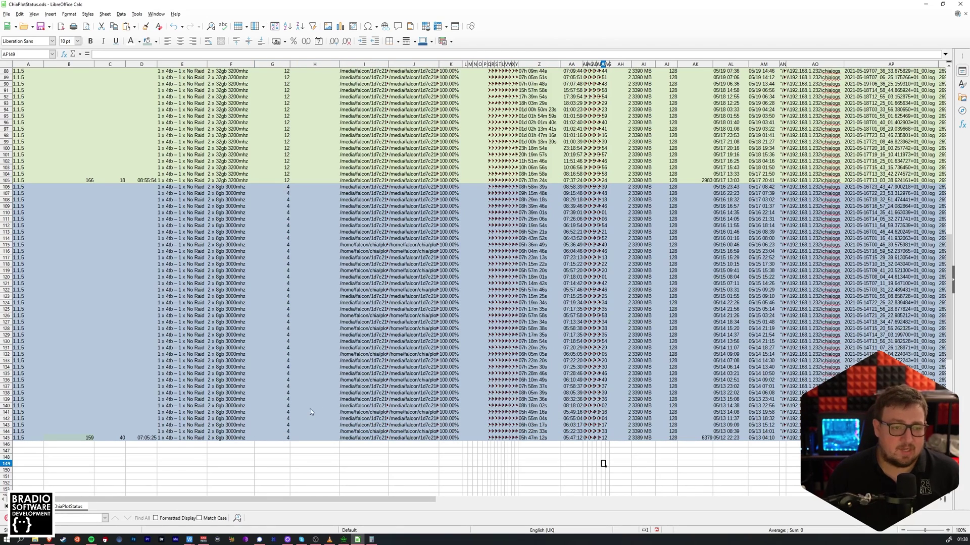
pyautogui.click(149, 310)
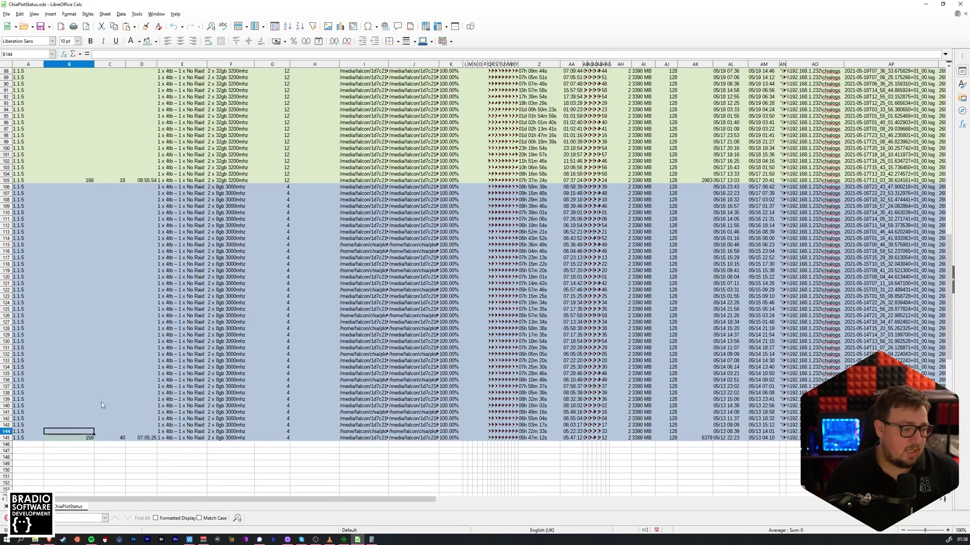
# Inspect the summary columns B to D and the average formula in cell D145.
pyautogui.moveTo(69, 64); pyautogui.dragTo(137, 65)
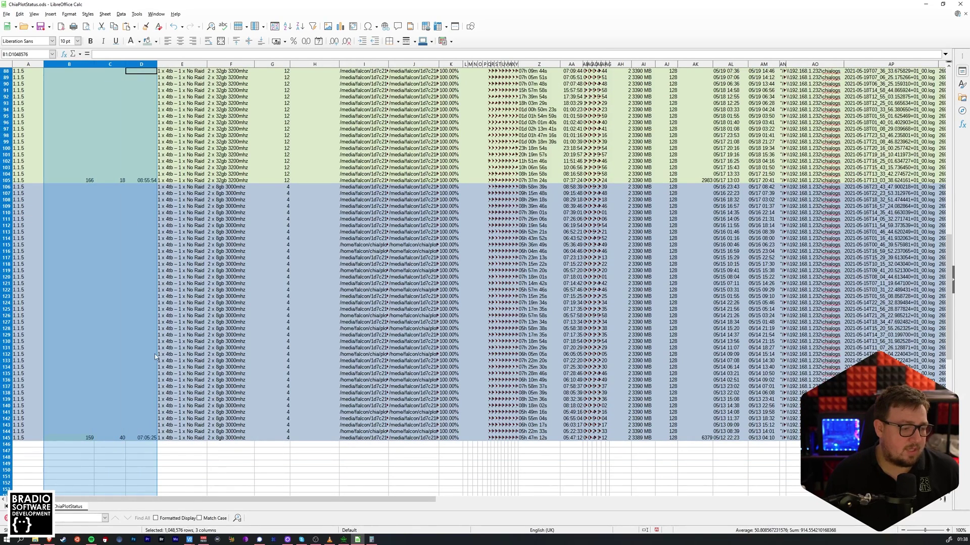
pyautogui.click(149, 438)
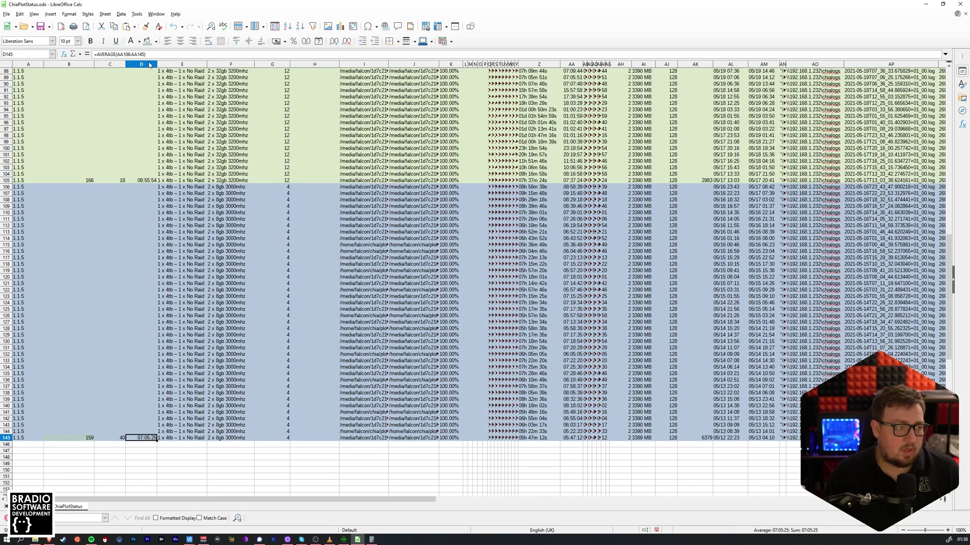
pyautogui.doubleClick(146, 437)
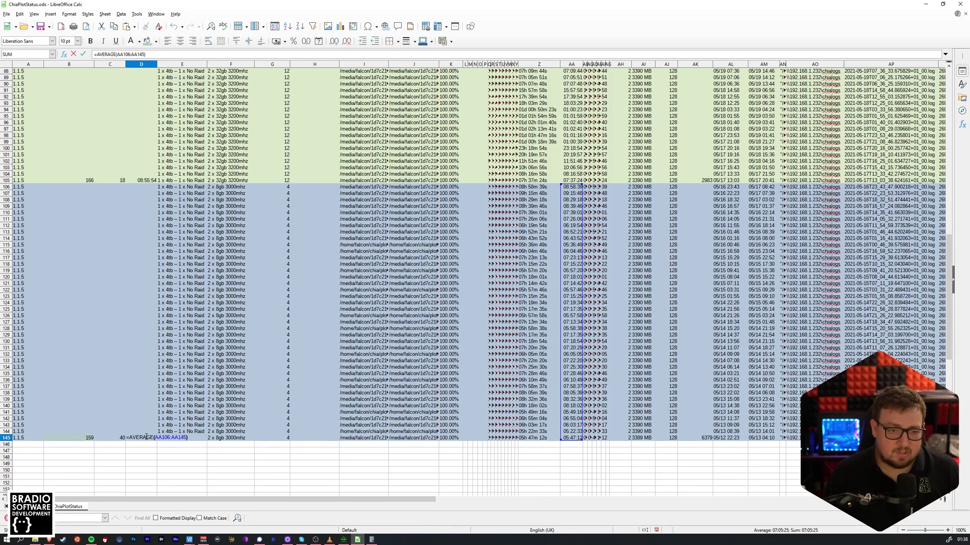
pyautogui.press('Escape')
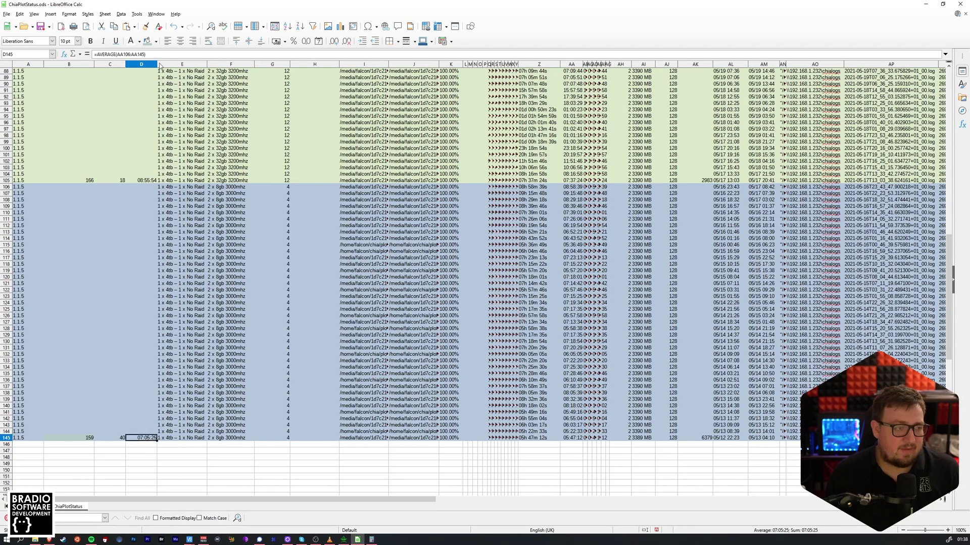
pyautogui.click(142, 65)
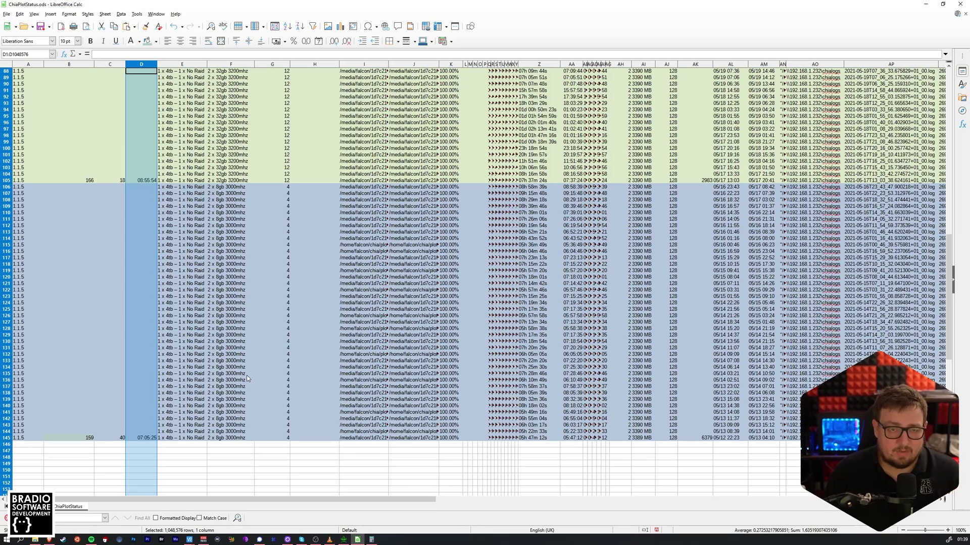
# Examine the Total plots column C and Total timelapse column B, including the formula in cell B145.
pyautogui.click(115, 64)
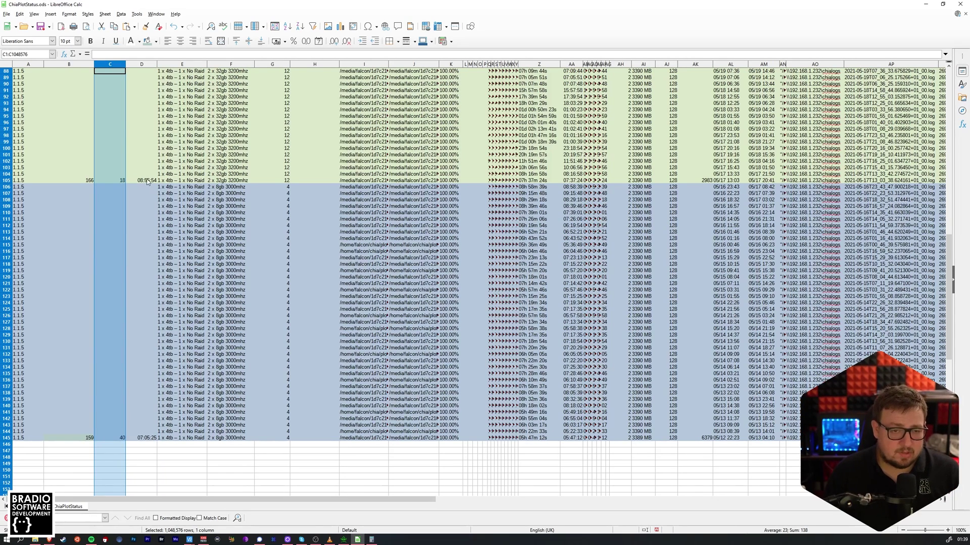
pyautogui.click(76, 64)
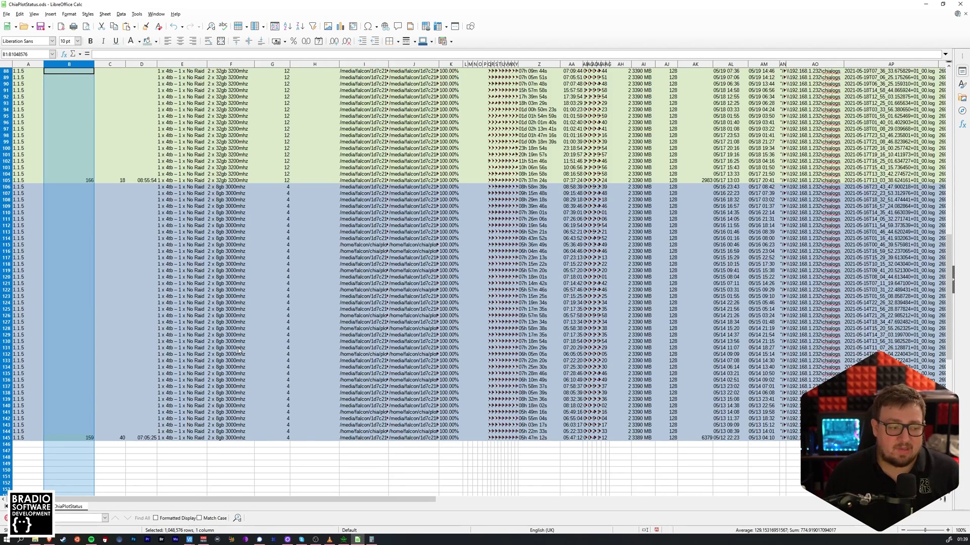
pyautogui.click(151, 451)
pyautogui.press('Up')
pyautogui.press('Up')
pyautogui.press('Left')
pyautogui.press('Left')
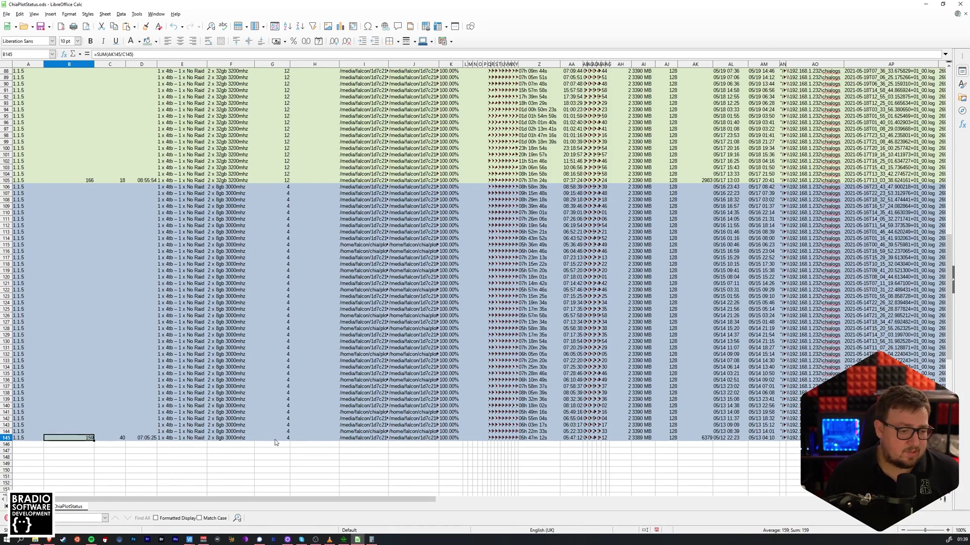
# Enter 4 as the Total in phase 1 value in cell H88, the green group's first row.
pyautogui.scroll(3, 332, 219)
pyautogui.click(333, 218)
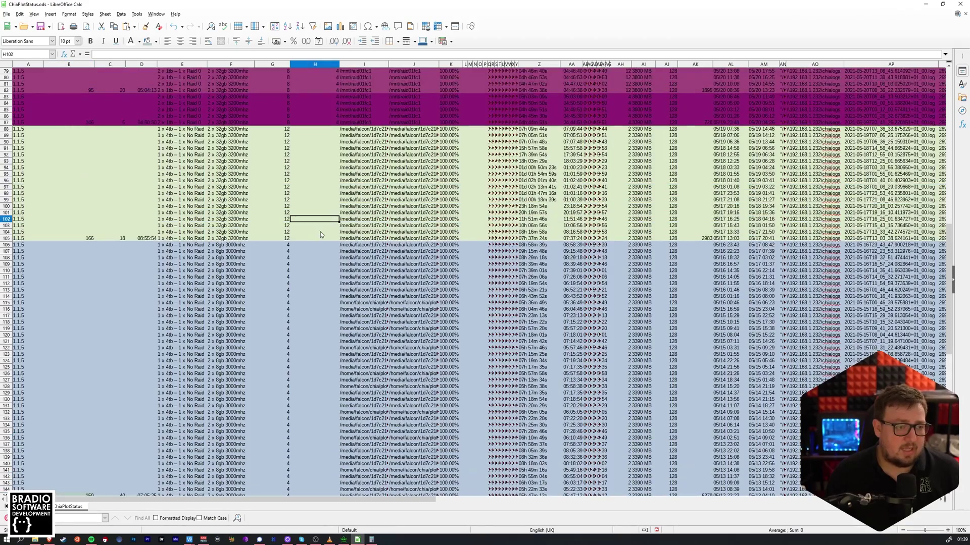
pyautogui.scroll(19, 321, 232)
pyautogui.scroll(-15, 319, 238)
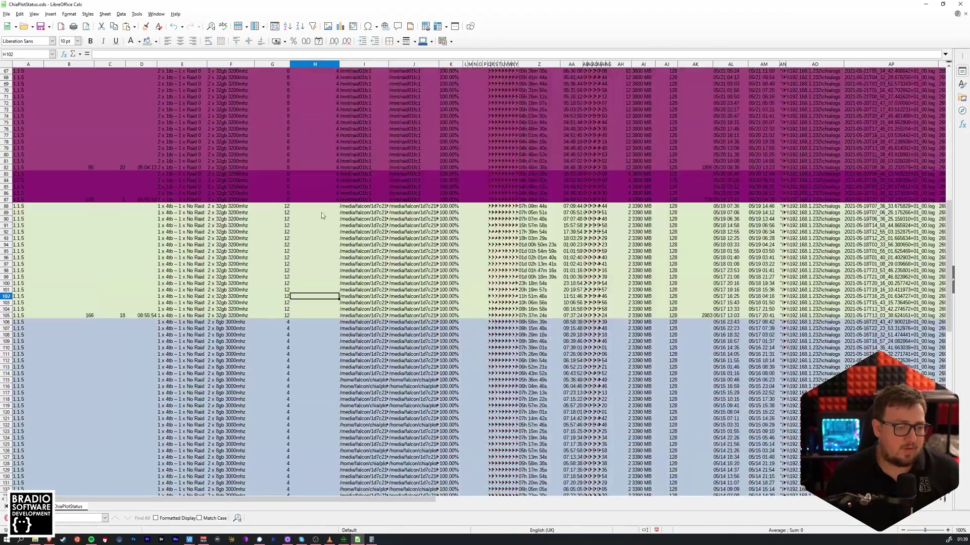
pyautogui.click(325, 207)
pyautogui.scroll(-2, 335, 207)
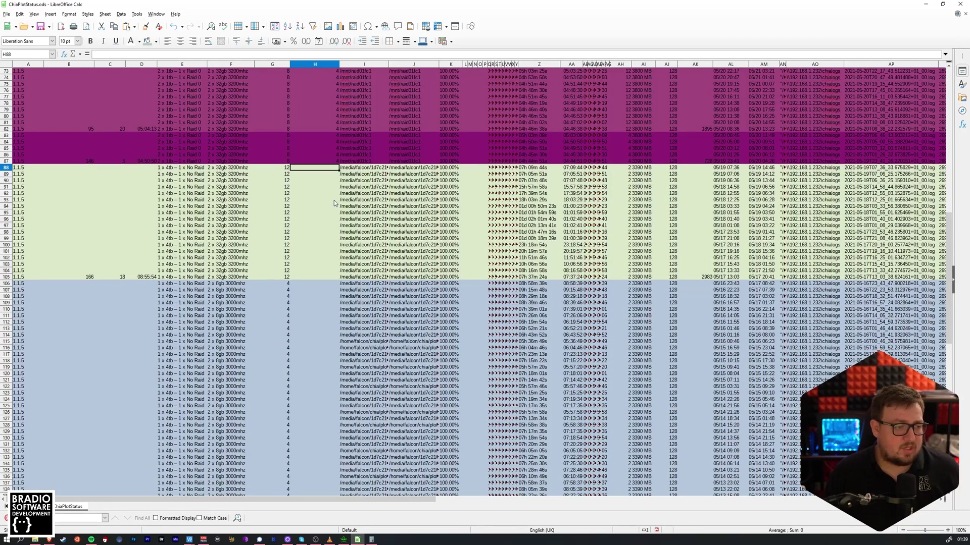
pyautogui.write('4')
pyautogui.press('Return')
# Fill the Total in phase 1 value from H88 through the rest of the green group, cells H89 to H105.
pyautogui.click(331, 171)
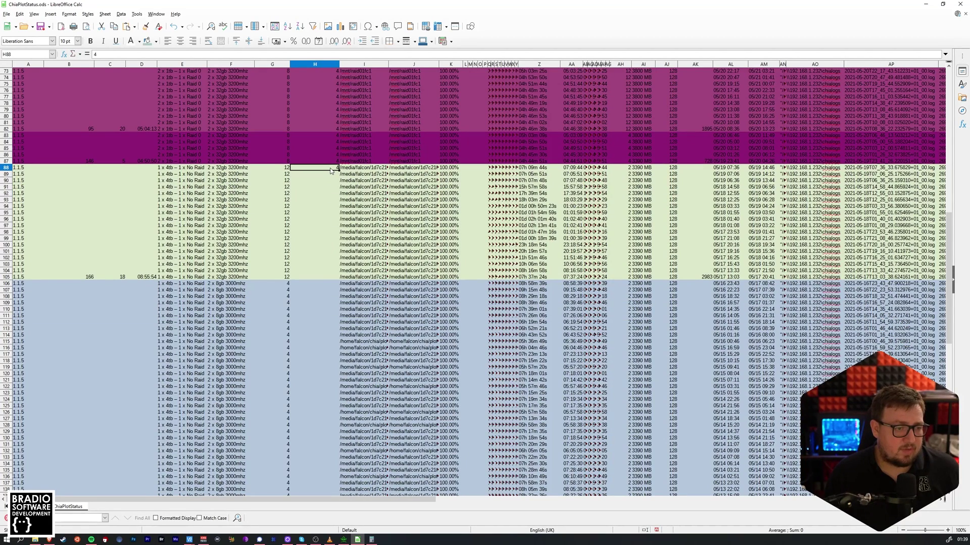
pyautogui.moveTo(331, 171); pyautogui.dragTo(313, 145)
pyautogui.scroll(-7, 325, 374)
pyautogui.hotkey('ctrl', 'd')
pyautogui.click(326, 189)
# Enter 4 as Total in phase 1 in cell H106 and copy it into the rest of the blue group, H107 to H145.
pyautogui.click(329, 148)
pyautogui.write('4')
pyautogui.press('Return')
pyautogui.click(330, 147)
pyautogui.hotkey('ctrl', 'c')
pyautogui.moveTo(322, 399); pyautogui.dragTo(323, 153)
pyautogui.hotkey('ctrl', 'v')
pyautogui.click(413, 187)
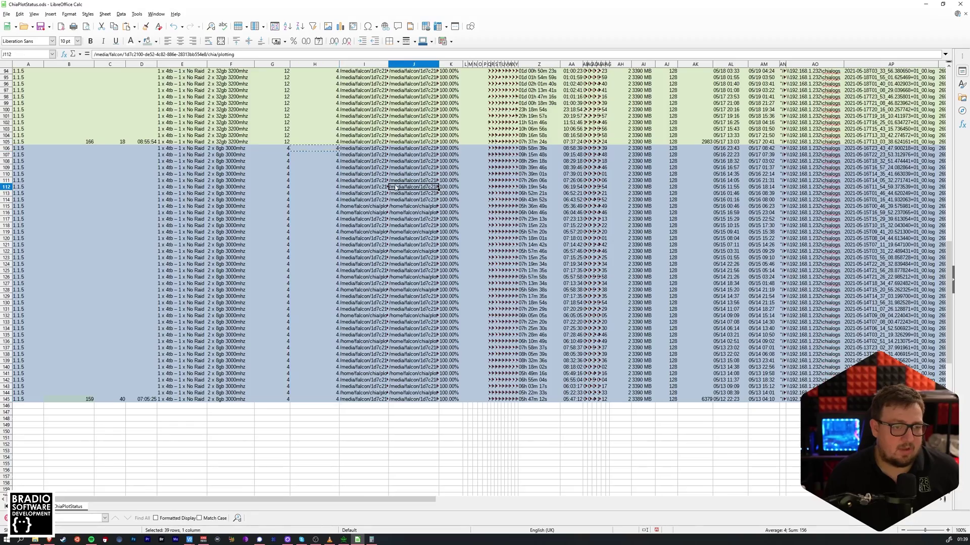
# Review the Total in phase 1 values in column H across the purple, green and blue plot groups.
pyautogui.scroll(4, 409, 260)
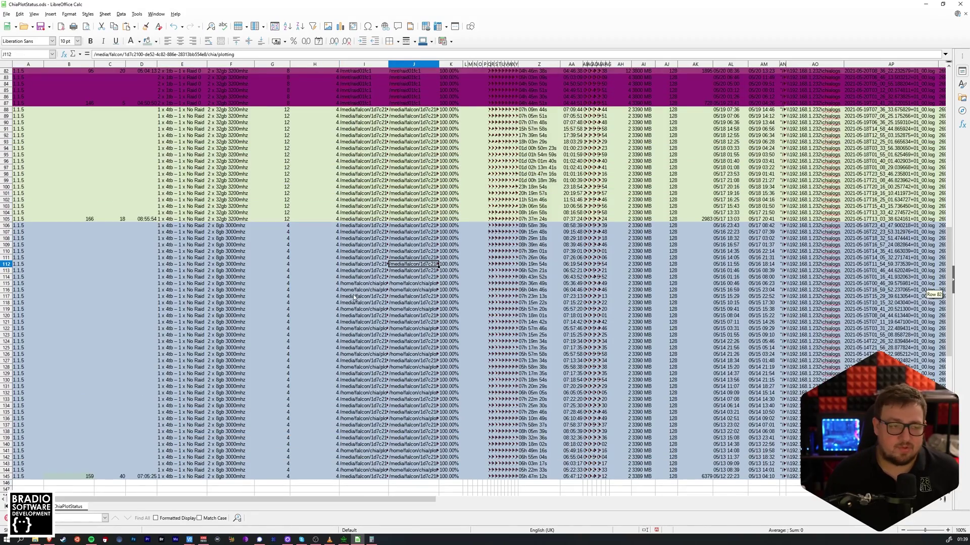
pyautogui.scroll(14, 354, 313)
pyautogui.scroll(-10, 351, 329)
pyautogui.scroll(-6, 347, 327)
pyautogui.scroll(3, 347, 328)
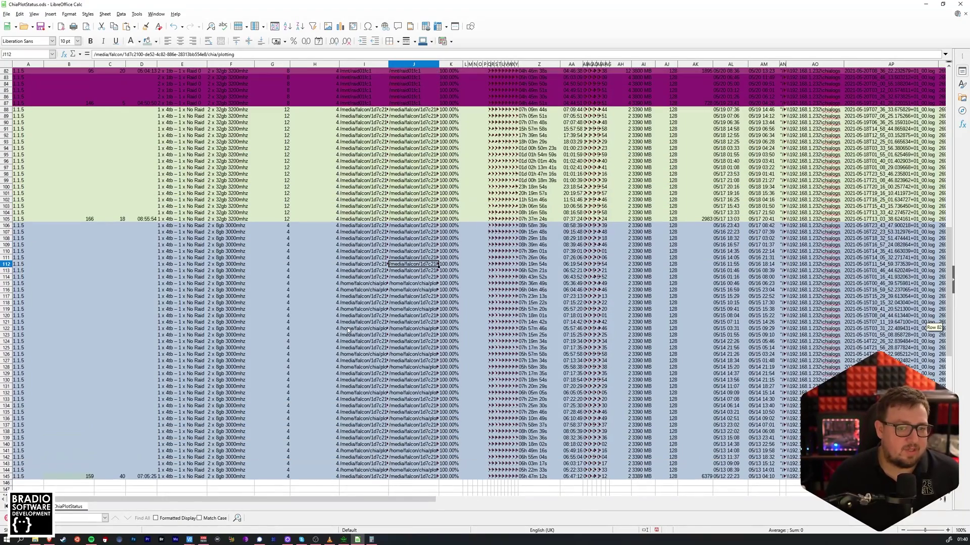
pyautogui.scroll(1, 359, 320)
pyautogui.scroll(-1, 359, 320)
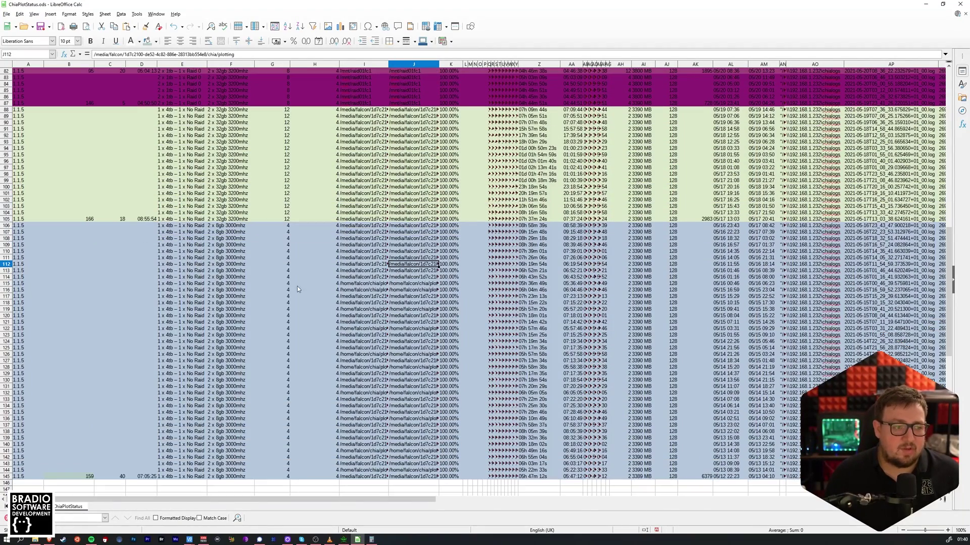
pyautogui.click(315, 64)
pyautogui.scroll(5, 315, 202)
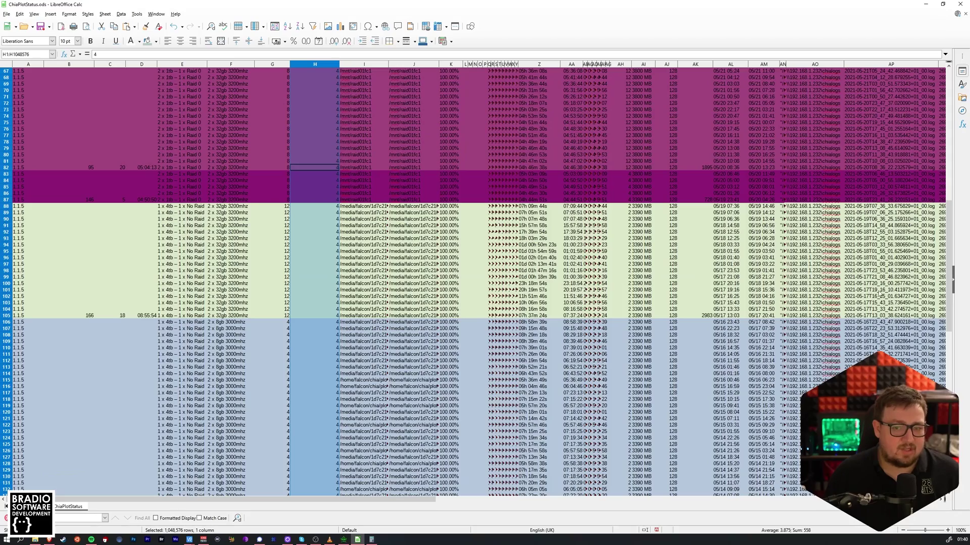
pyautogui.moveTo(955, 250)
pyautogui.mouseDown()
pyautogui.moveTo(948, 152)
pyautogui.moveTo(949, 268)
pyautogui.mouseUp()
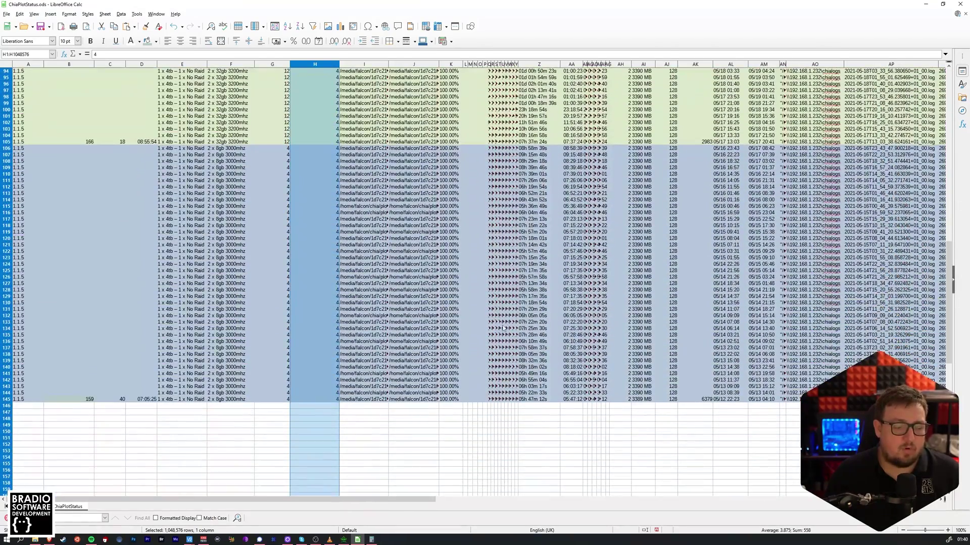
# Examine the blue group's settings in C106 to K145, comparing its Total in phase 1 values with the green group's.
pyautogui.click(365, 285)
pyautogui.moveTo(110, 148); pyautogui.dragTo(448, 402)
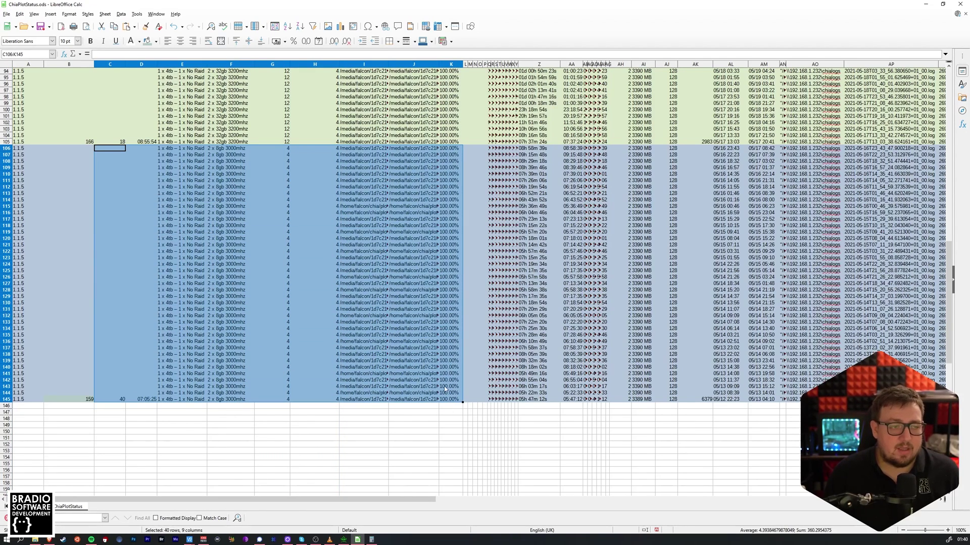
pyautogui.click(443, 355)
pyautogui.click(312, 137)
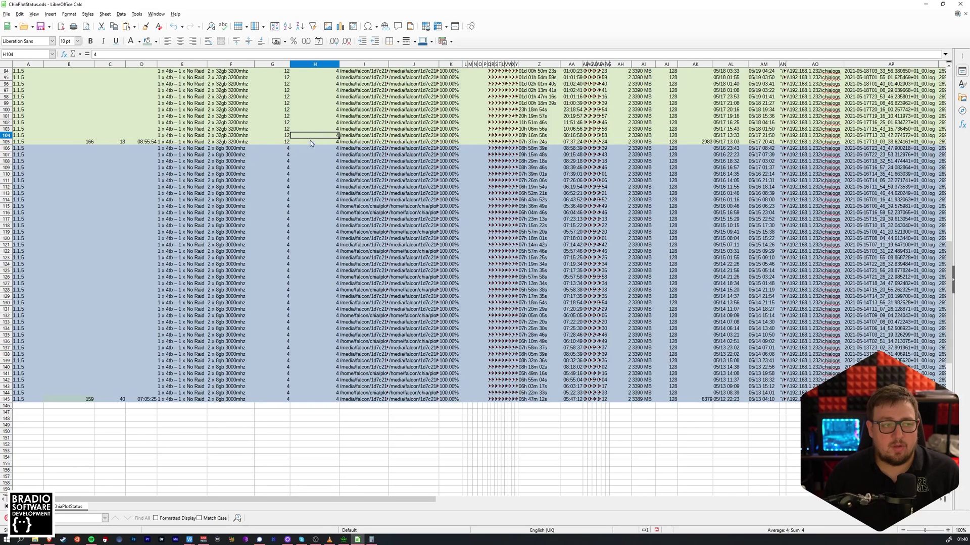
pyautogui.click(312, 148)
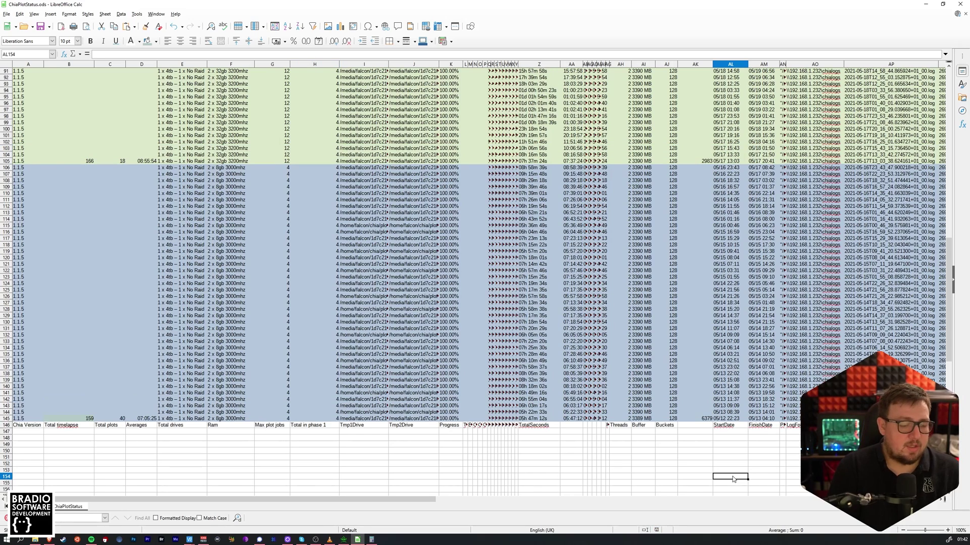
pyautogui.moveTo(336, 167); pyautogui.dragTo(340, 420)
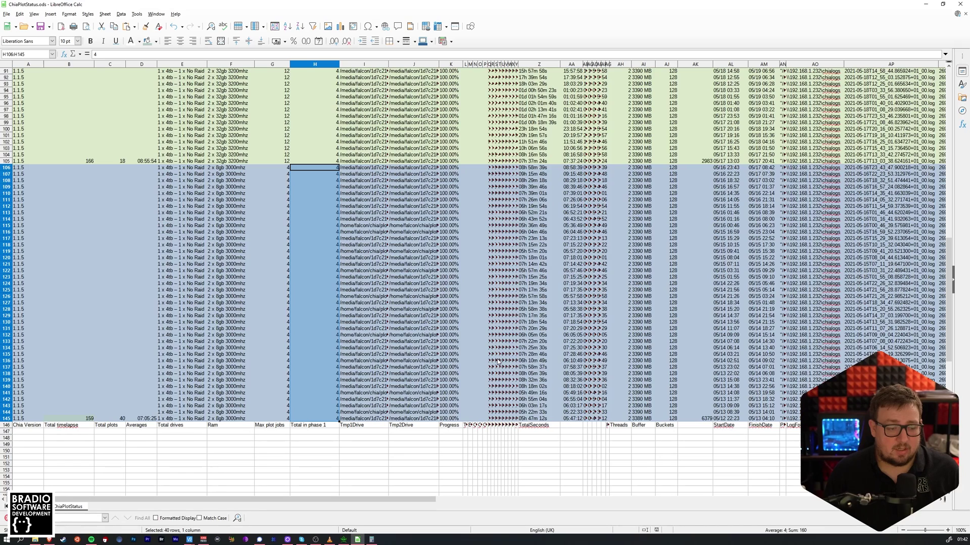
pyautogui.moveTo(327, 169); pyautogui.dragTo(331, 420)
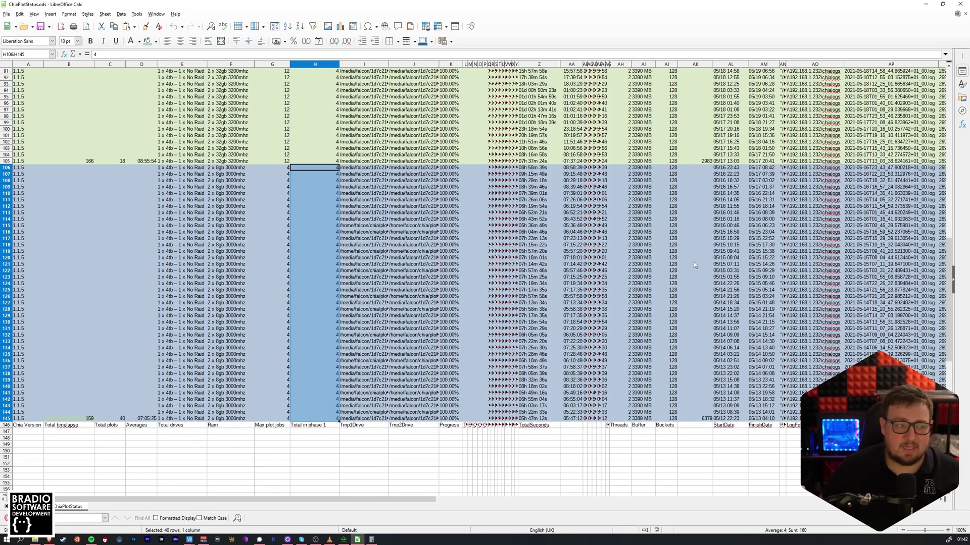
# Check the blue group's Total timelapse formula in B145 and the finish date of its most recent plot in AM106.
pyautogui.click(83, 418)
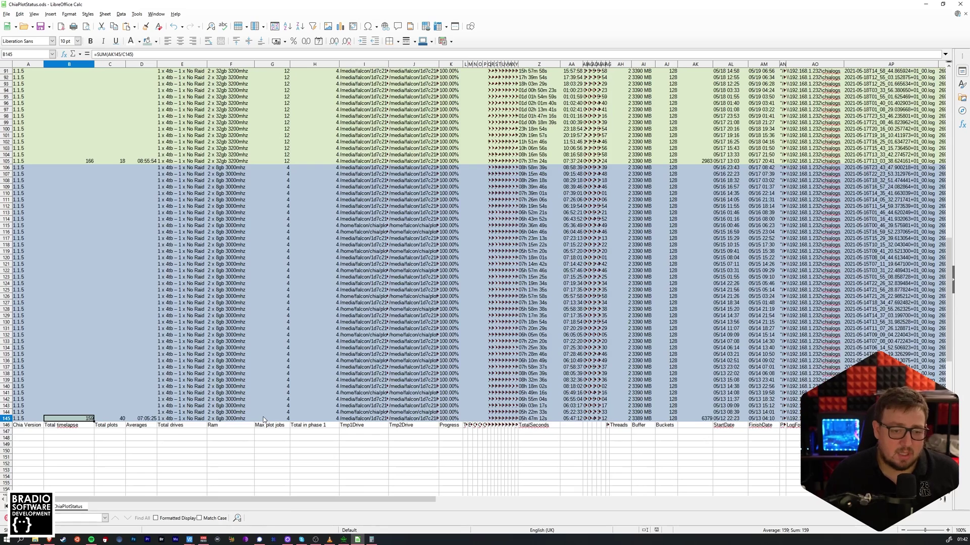
pyautogui.scroll(1, 263, 420)
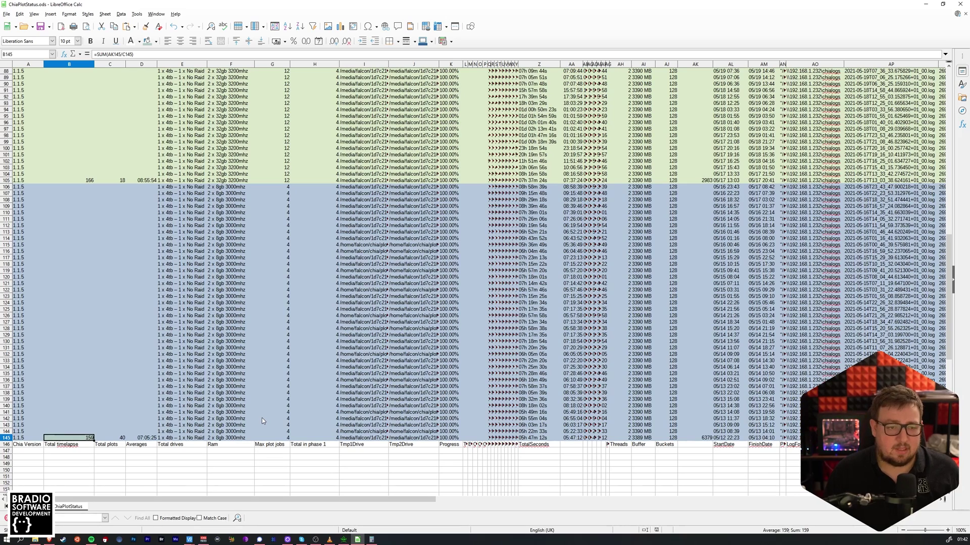
pyautogui.click(762, 188)
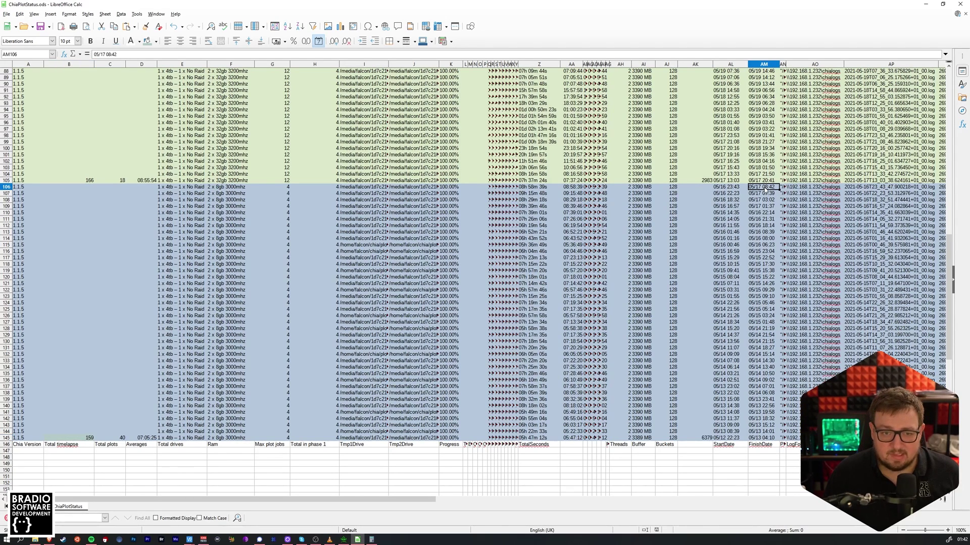
# Check the blue group's earliest start date in AL145 and compare its Total drives and Ram with the green group's in E88:F105.
pyautogui.click(727, 438)
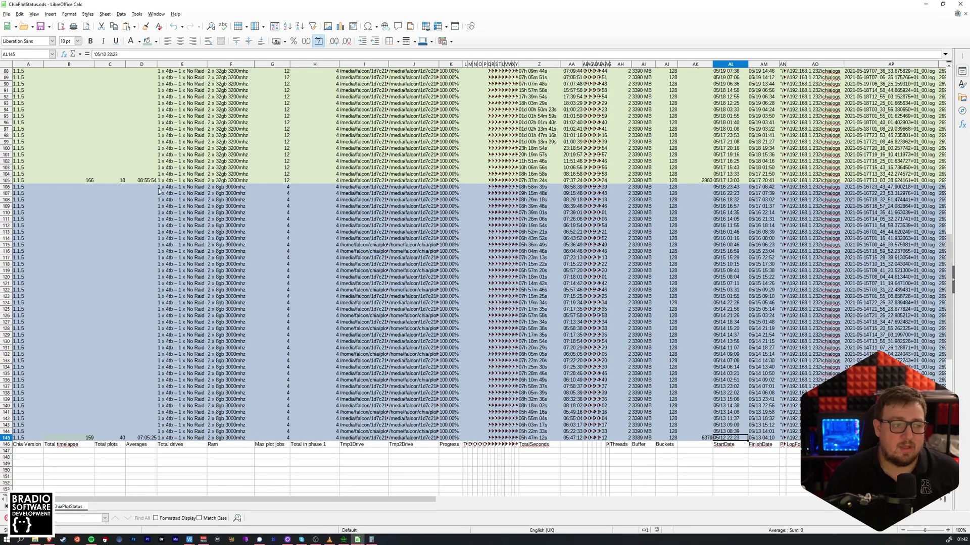
pyautogui.scroll(6, 160, 191)
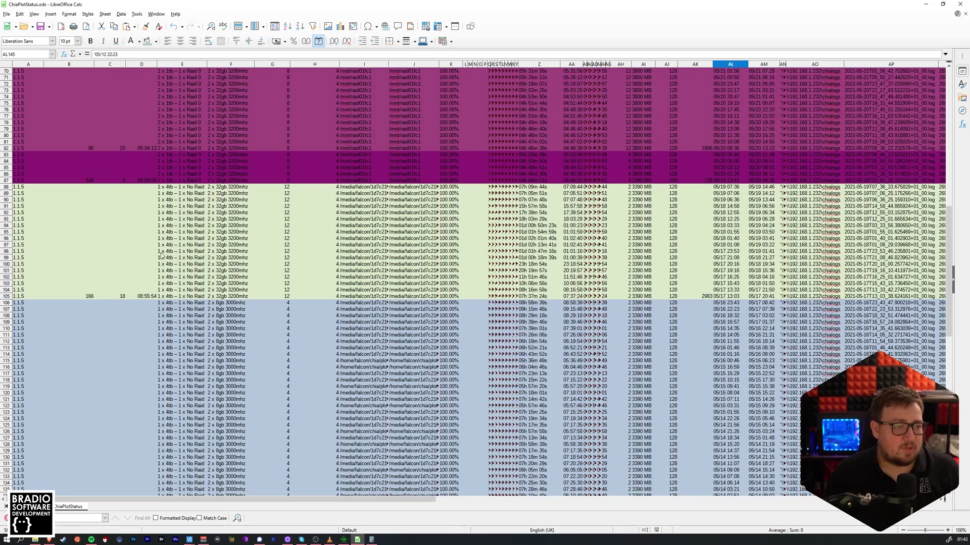
pyautogui.moveTo(171, 188); pyautogui.dragTo(195, 296)
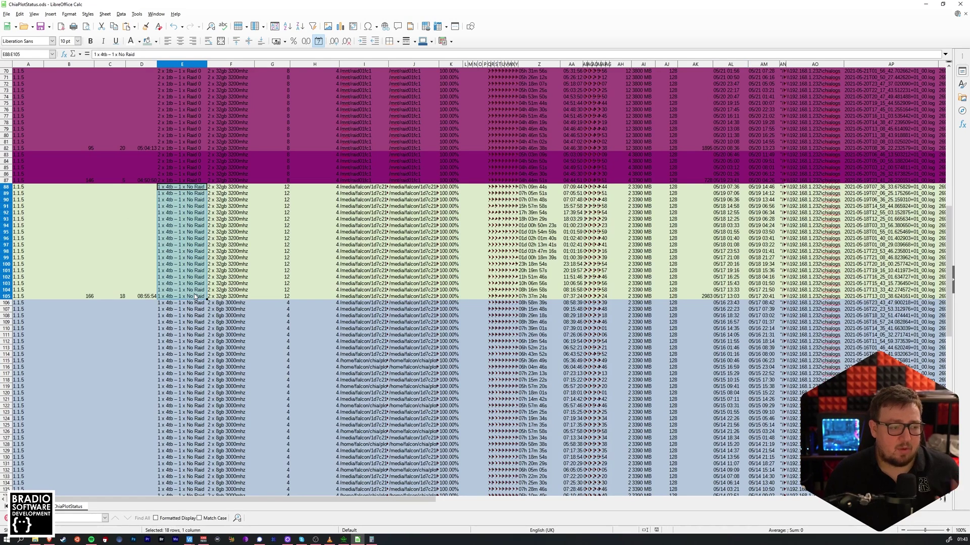
pyautogui.click(249, 330)
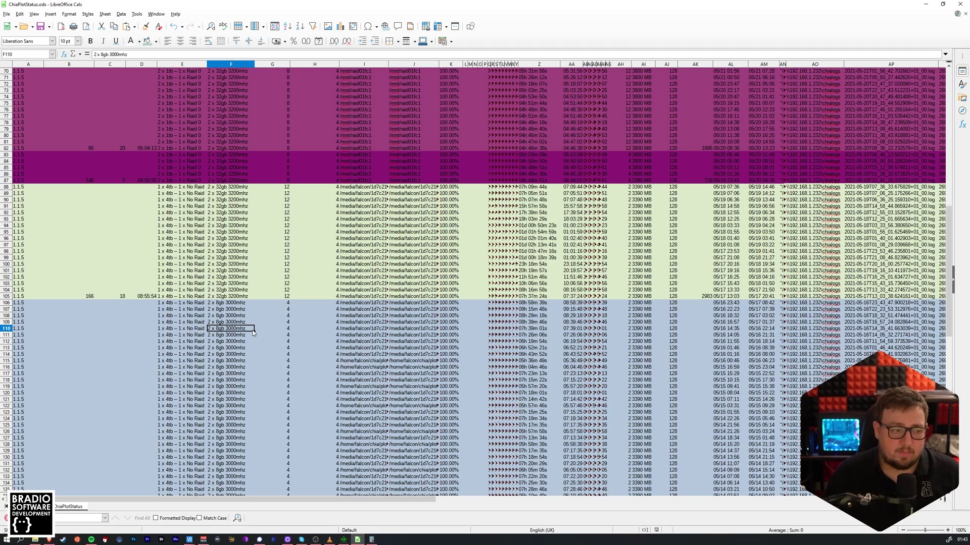
pyautogui.click(241, 304)
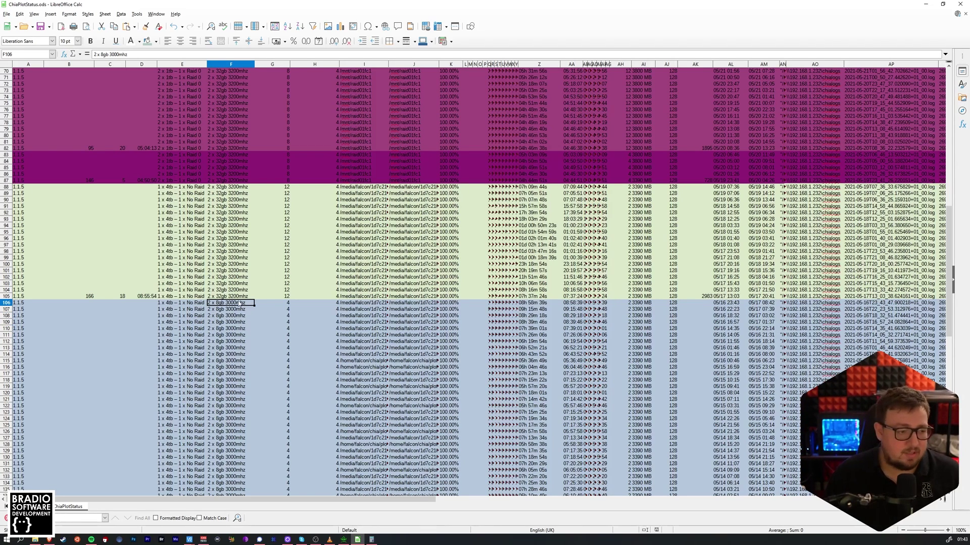
pyautogui.moveTo(238, 297); pyautogui.dragTo(232, 188)
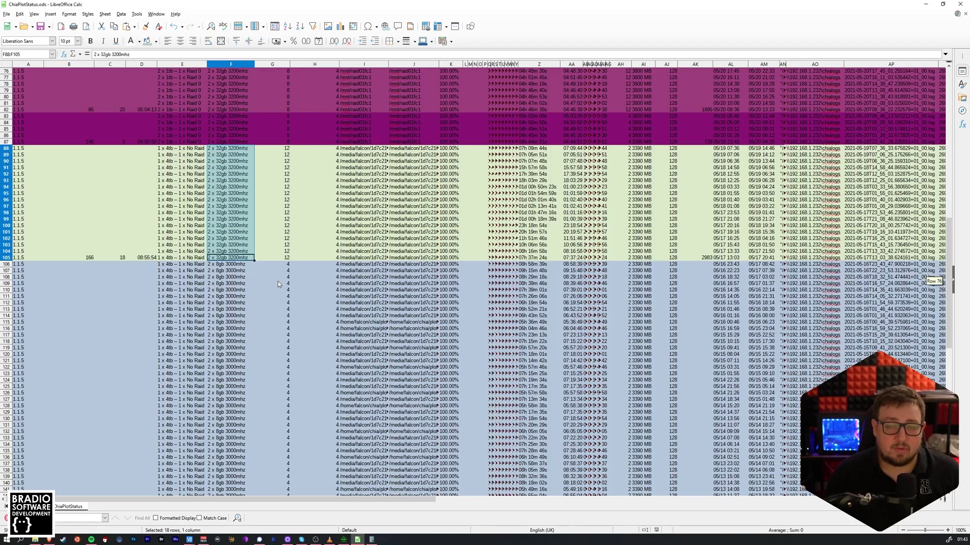
# Examine the green group's Max plot jobs in column G alongside its Ram values down to F105.
pyautogui.scroll(1, 278, 281)
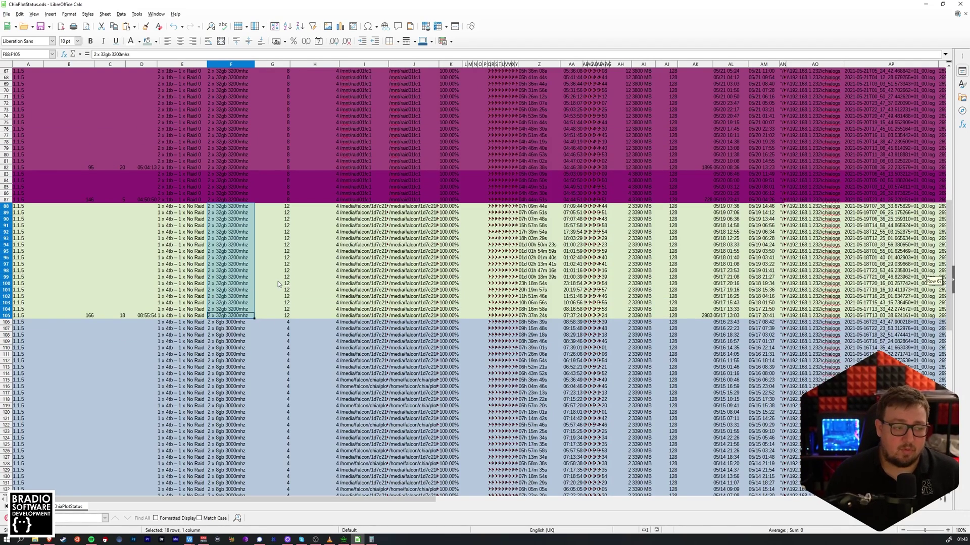
pyautogui.press('Escape')
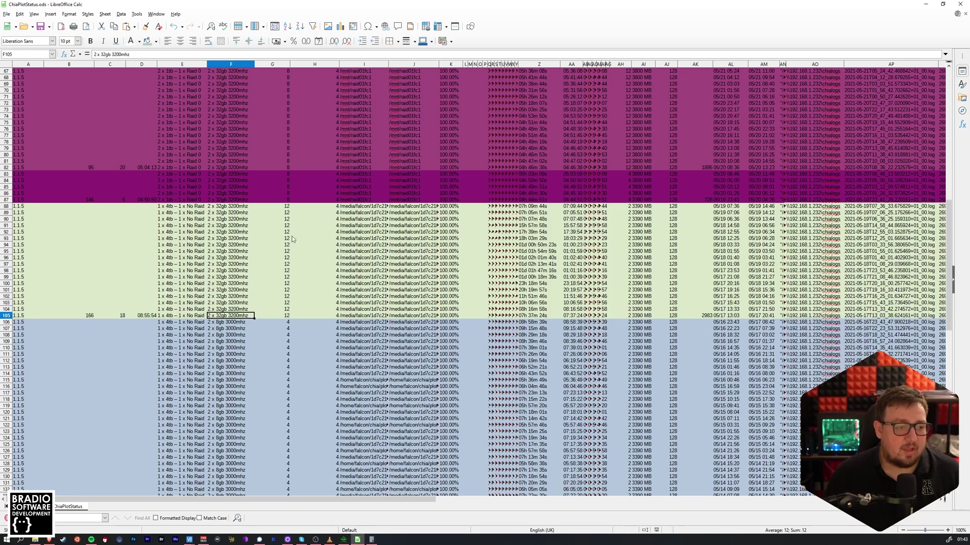
pyautogui.moveTo(285, 207); pyautogui.dragTo(282, 316)
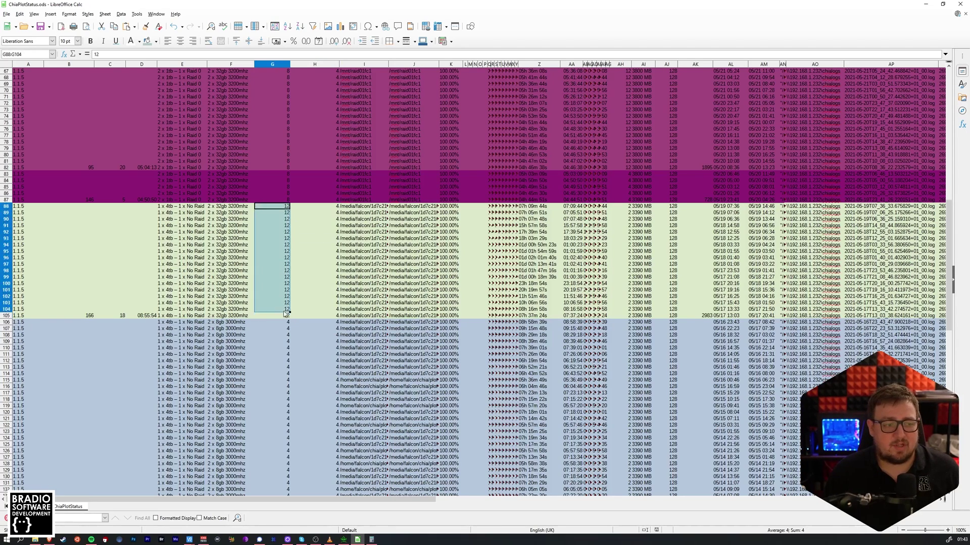
pyautogui.click(253, 277)
pyautogui.moveTo(231, 200); pyautogui.dragTo(230, 316)
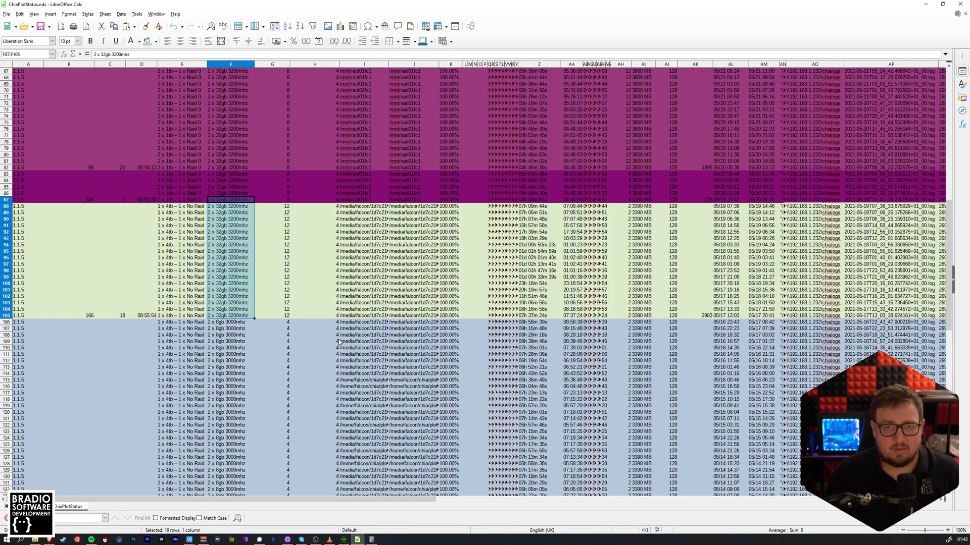
# Check the blue group's Tmp1Drive path in I110 and the green group's Total timelapse in B88:B105.
pyautogui.click(342, 347)
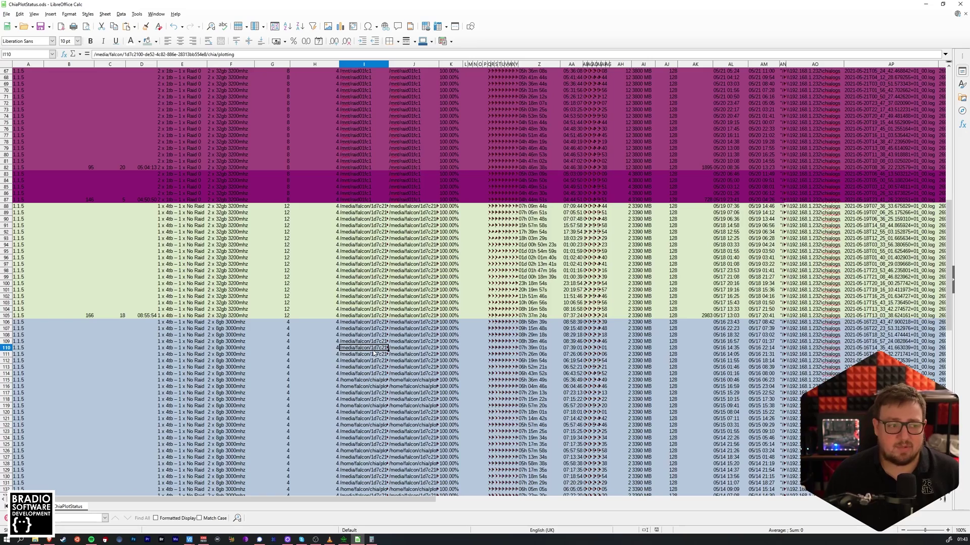
pyautogui.click(222, 266)
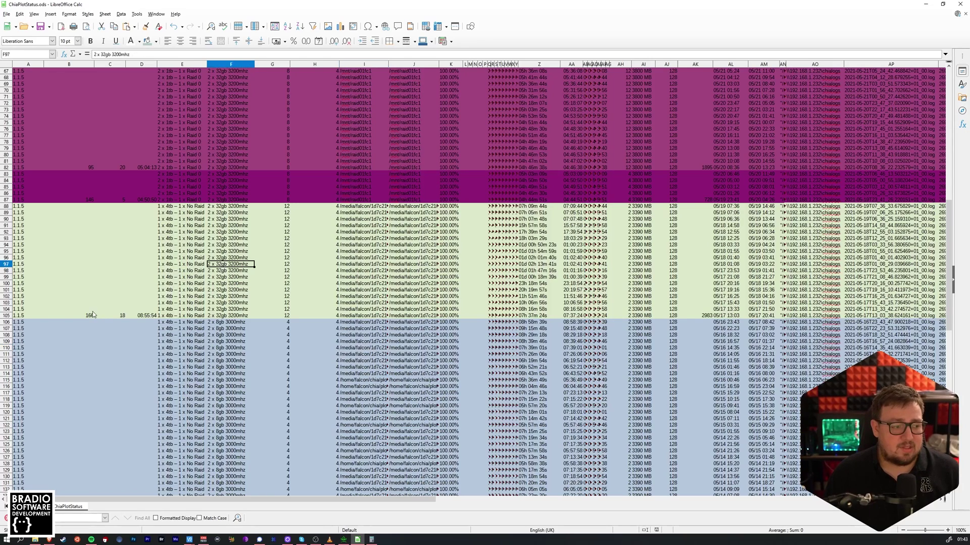
pyautogui.click(92, 311)
pyautogui.scroll(-5, 111, 354)
pyautogui.moveTo(76, 476); pyautogui.dragTo(76, 112)
pyautogui.click(227, 313)
pyautogui.scroll(5, 215, 309)
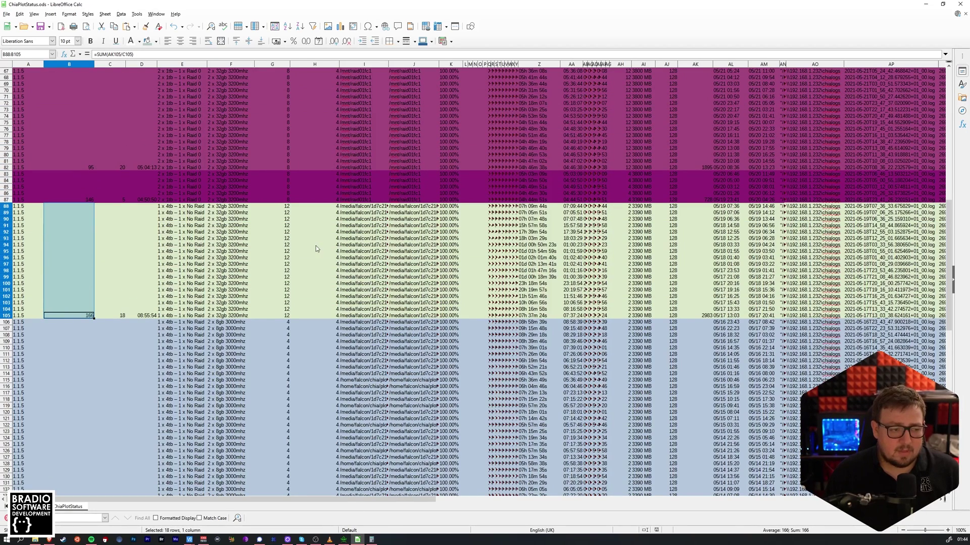
# Review the green group's Max plot jobs and Total in phase 1 in G88:H105, within its full data range C88:AM105.
pyautogui.moveTo(285, 208); pyautogui.dragTo(285, 316)
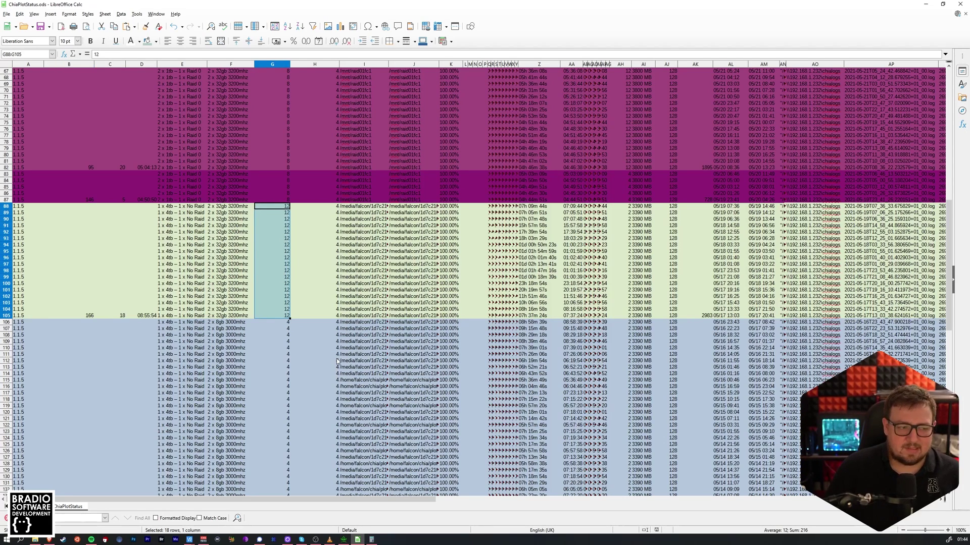
pyautogui.moveTo(334, 207); pyautogui.dragTo(336, 316)
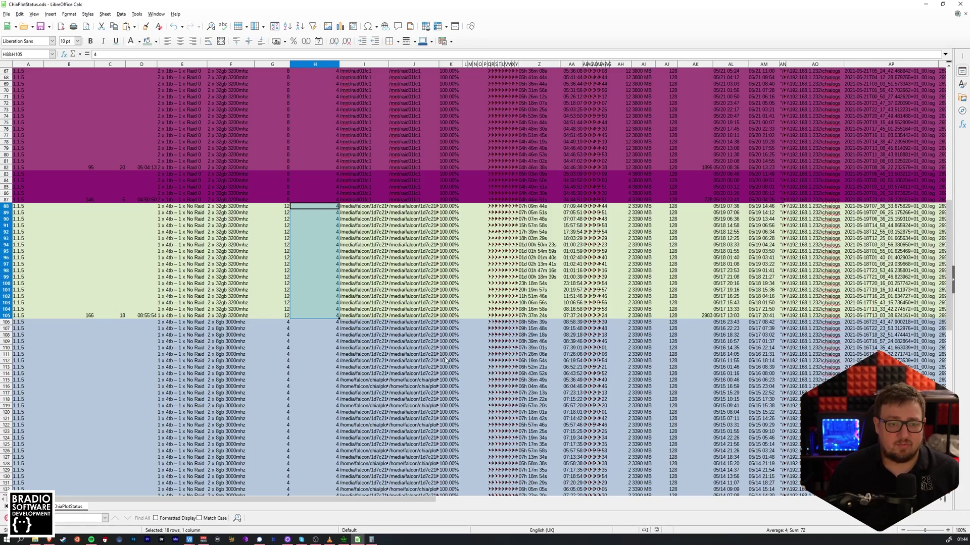
pyautogui.moveTo(119, 208); pyautogui.dragTo(764, 318)
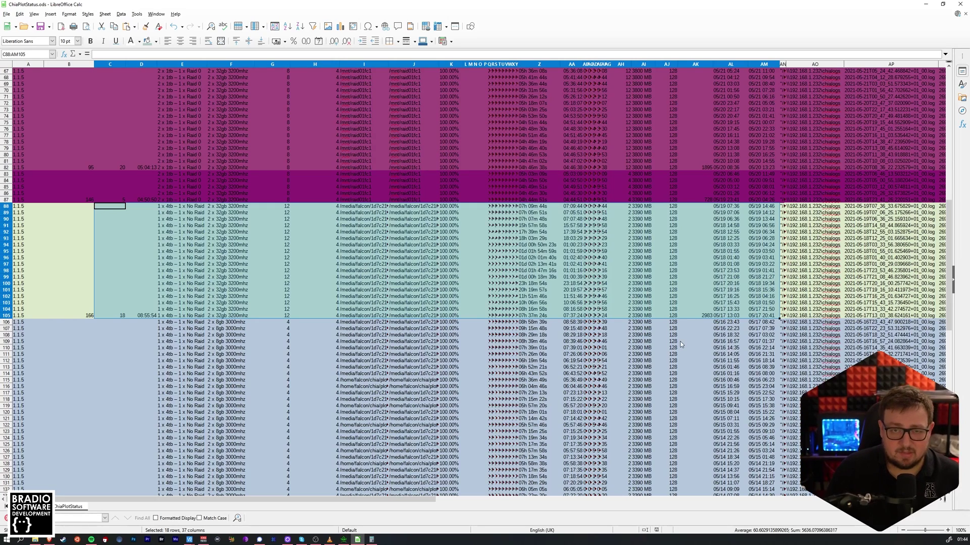
pyautogui.click(314, 206)
pyautogui.hotkey('ctrl', 'shift', 'Down')
# Examine the dark purple group in rows 83 to 87, including its Total drives in E83 and Total timelapse formula in B87.
pyautogui.scroll(8, 317, 390)
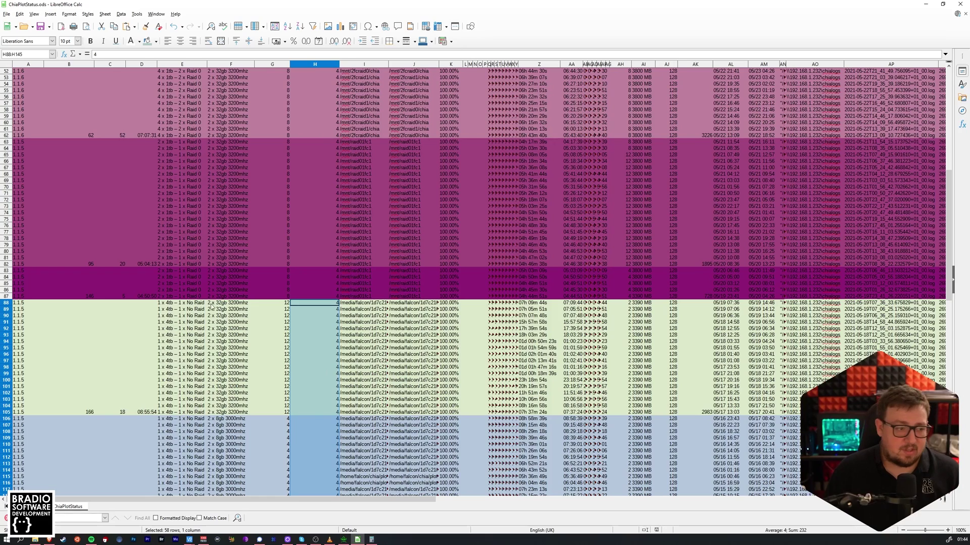
pyautogui.moveTo(7, 271); pyautogui.dragTo(7, 296)
pyautogui.click(174, 272)
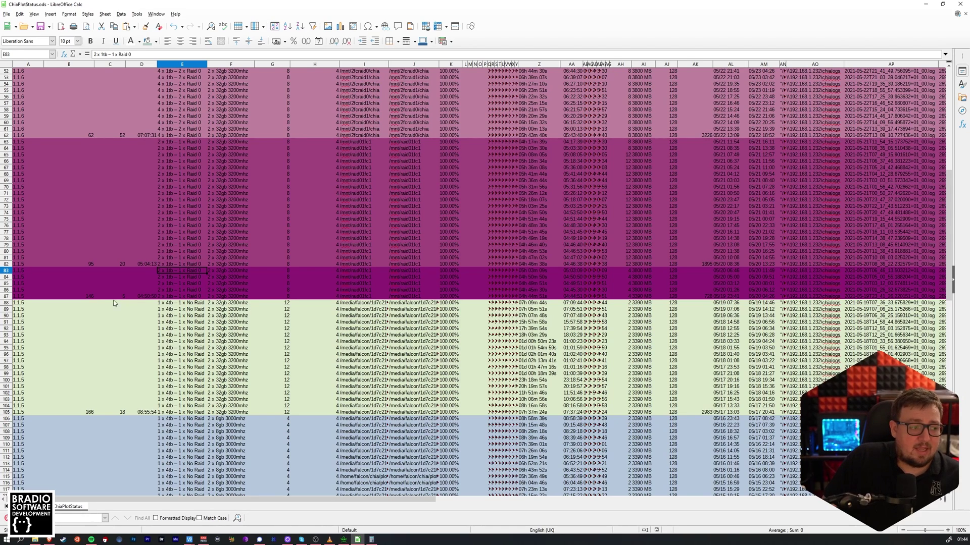
pyautogui.click(83, 298)
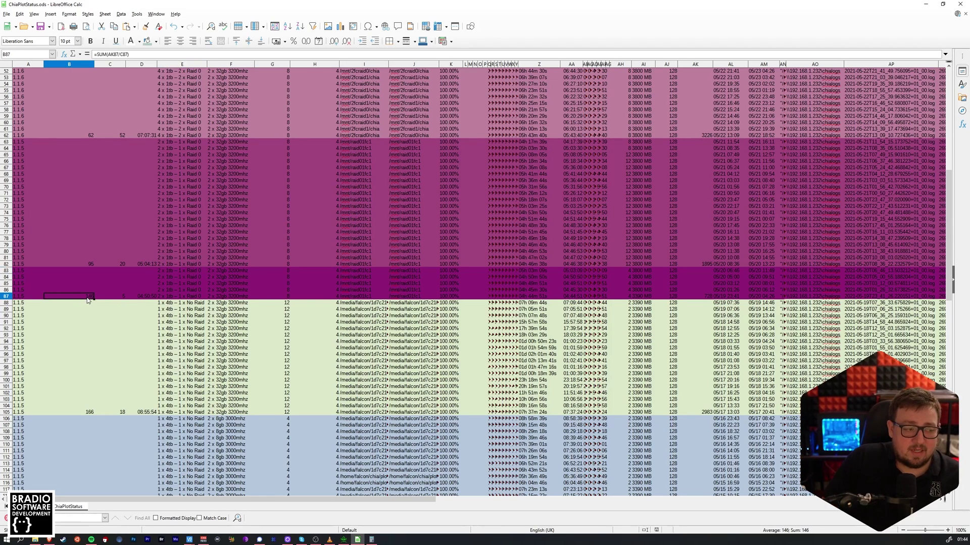
pyautogui.moveTo(5, 273); pyautogui.dragTo(5, 296)
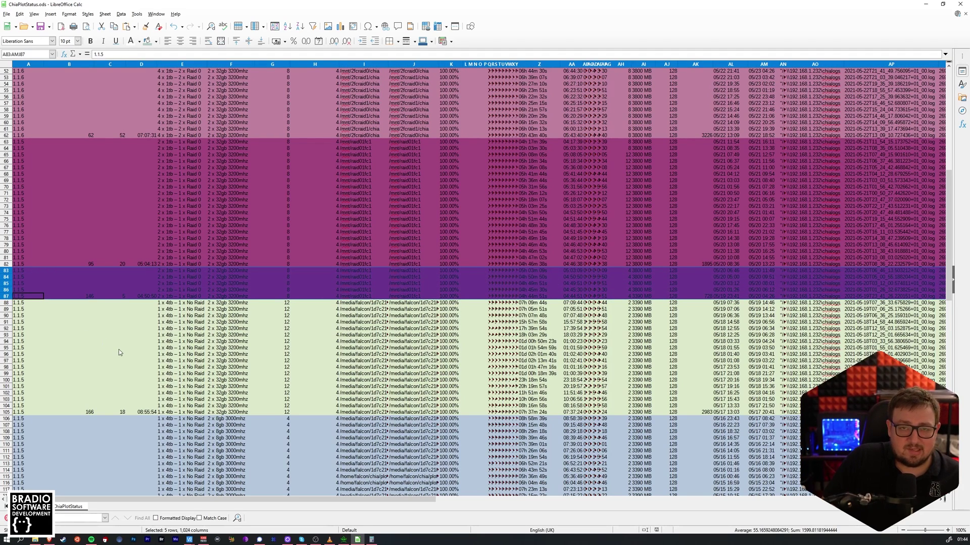
# Check the dark purple group's Threads values from AH83 to AH87.
pyautogui.click(623, 274)
pyautogui.press('Down')
pyautogui.press('Down')
pyautogui.press('Down')
pyautogui.press('Down')
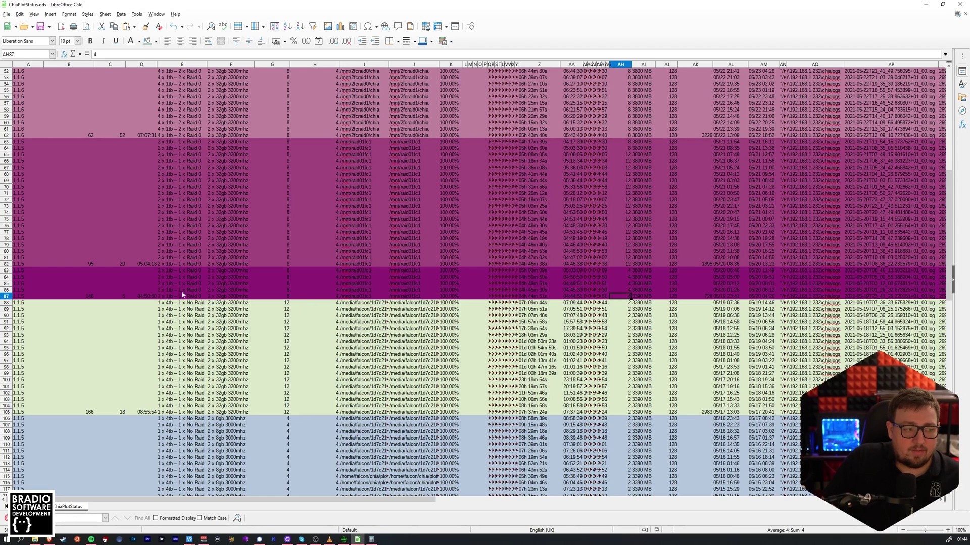
# Compare the dark purple rows 83 to 87 with the neighbouring groups and inspect their Total timelapse in B87.
pyautogui.moveTo(6, 271); pyautogui.dragTo(7, 296)
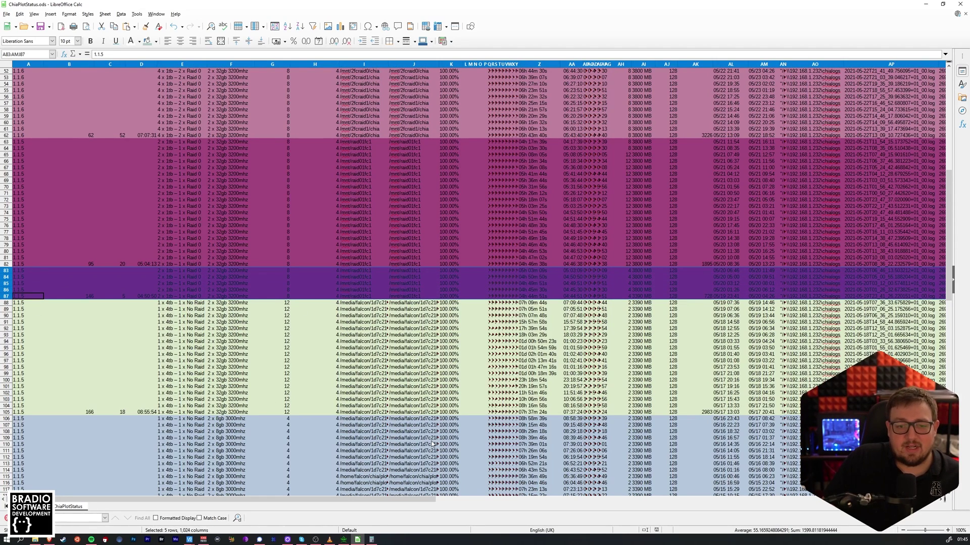
pyautogui.scroll(6, 465, 439)
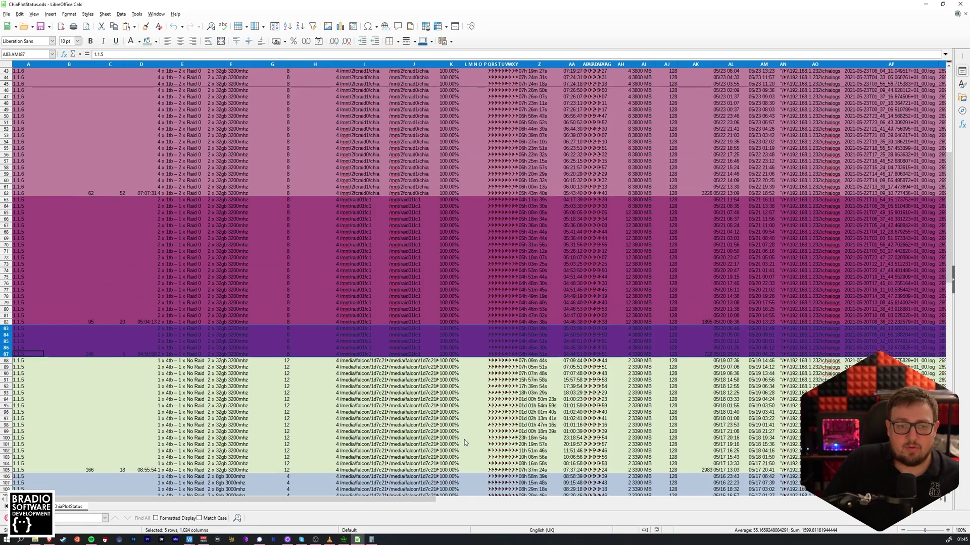
pyautogui.scroll(-5, 465, 440)
pyautogui.scroll(1, 465, 440)
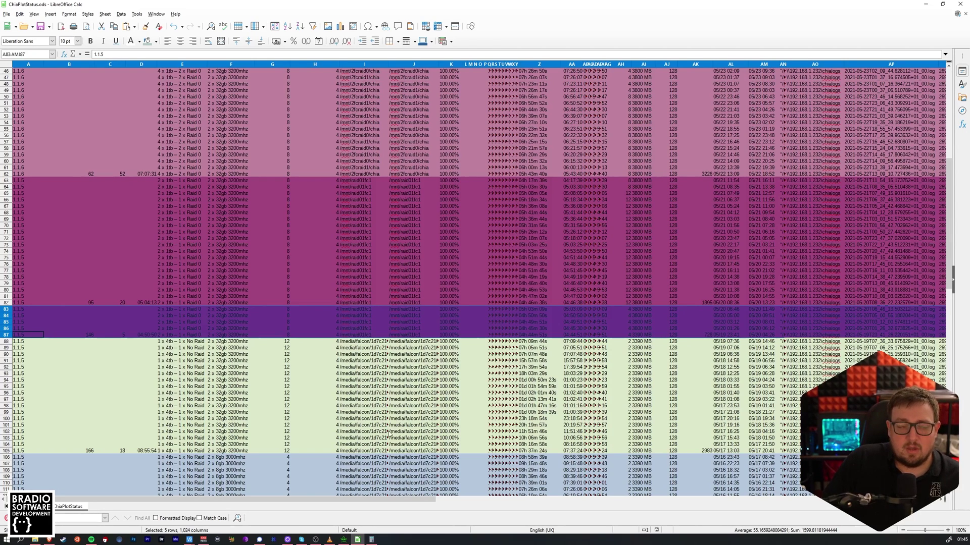
pyautogui.click(272, 423)
pyautogui.click(88, 335)
pyautogui.scroll(-1, 86, 362)
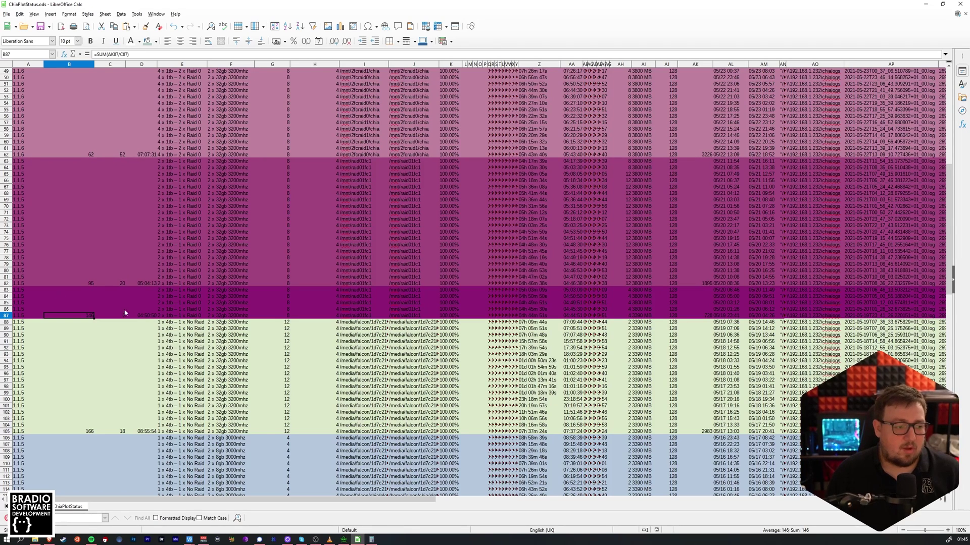
# Inspect the dark purple group's Averages formula in D87 and recheck its Total timelapse formula in B87.
pyautogui.click(149, 317)
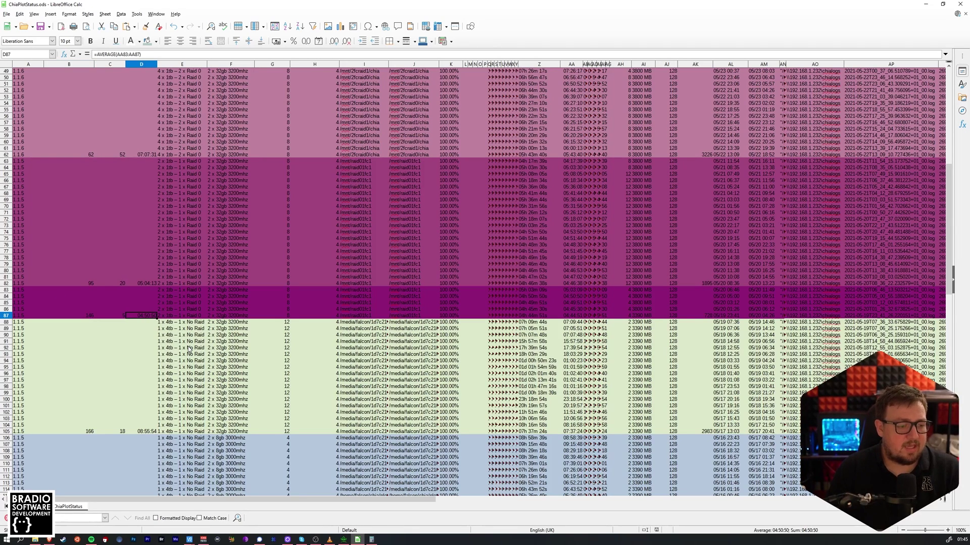
pyautogui.click(89, 317)
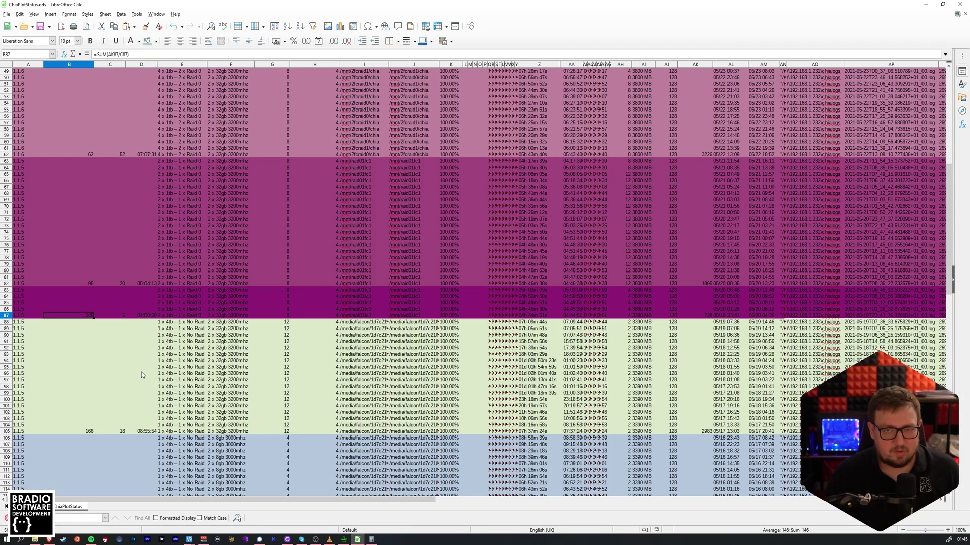
pyautogui.click(141, 361)
pyautogui.click(82, 316)
pyautogui.scroll(1, 125, 338)
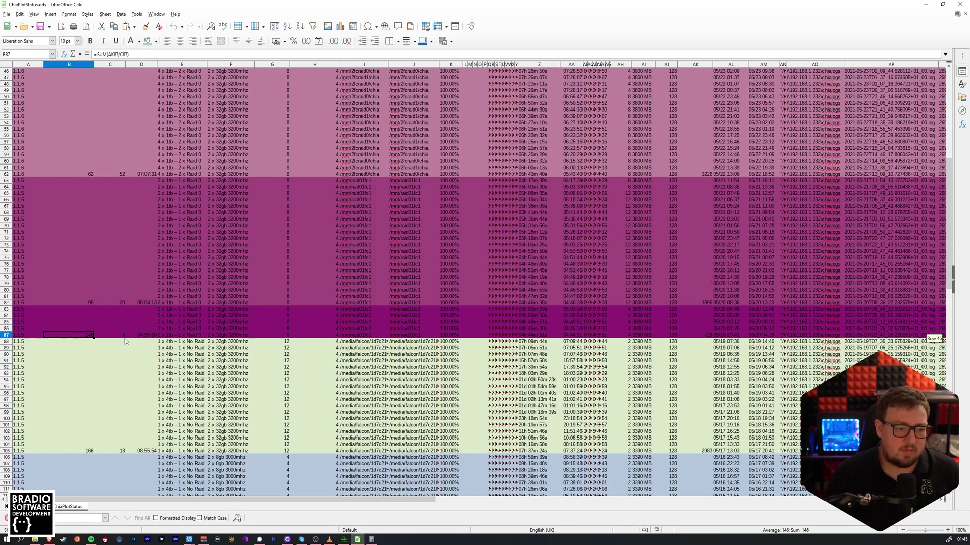
pyautogui.scroll(1, 124, 338)
pyautogui.scroll(1, 123, 339)
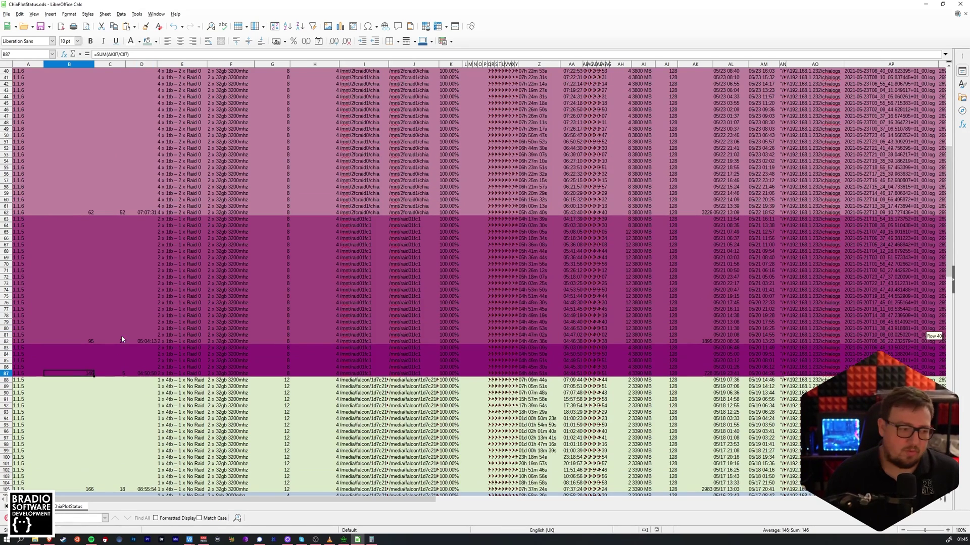
# Examine the purple group in rows 63 to 82, checking its Total drives configuration in E75 to E77.
pyautogui.click(6, 219)
pyautogui.moveTo(6, 220); pyautogui.dragTo(13, 343)
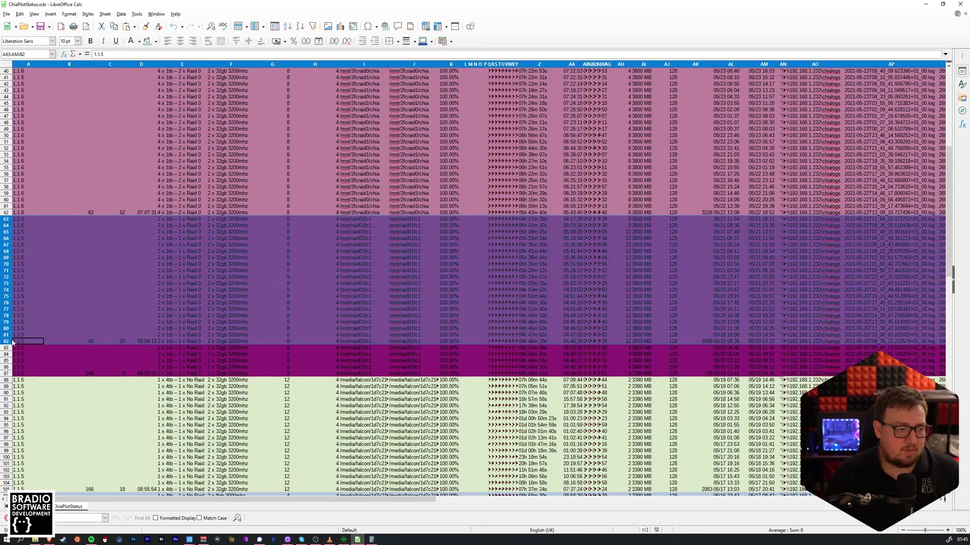
pyautogui.click(142, 303)
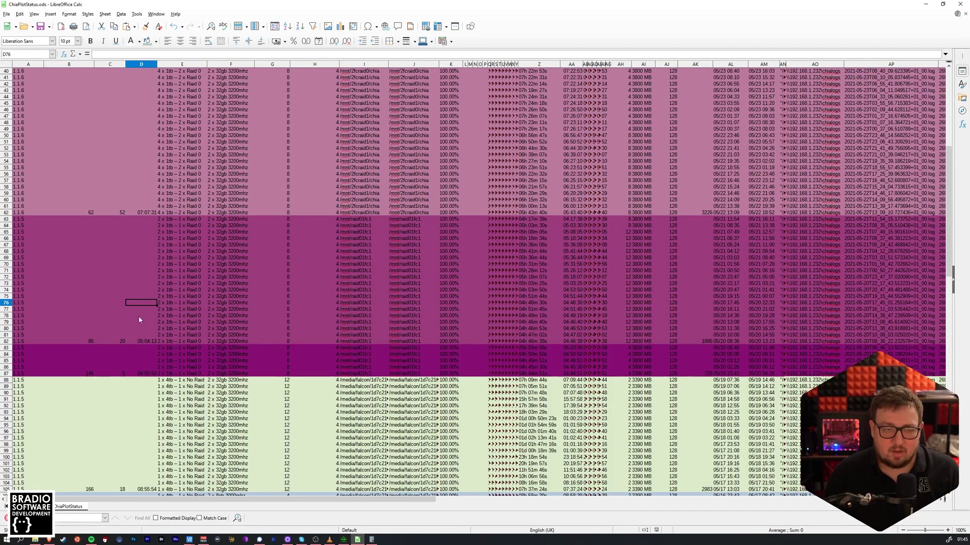
pyautogui.click(179, 309)
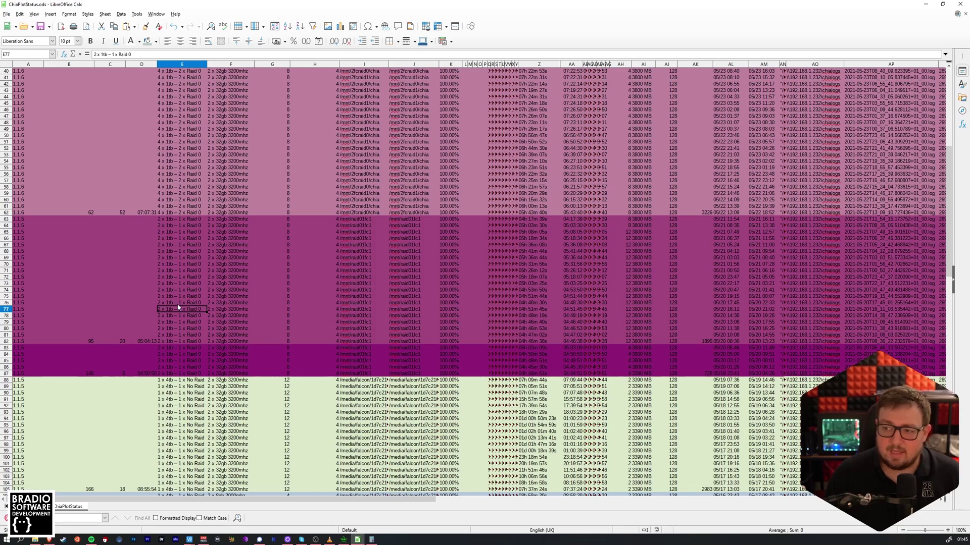
pyautogui.press('Up')
pyautogui.press('Up')
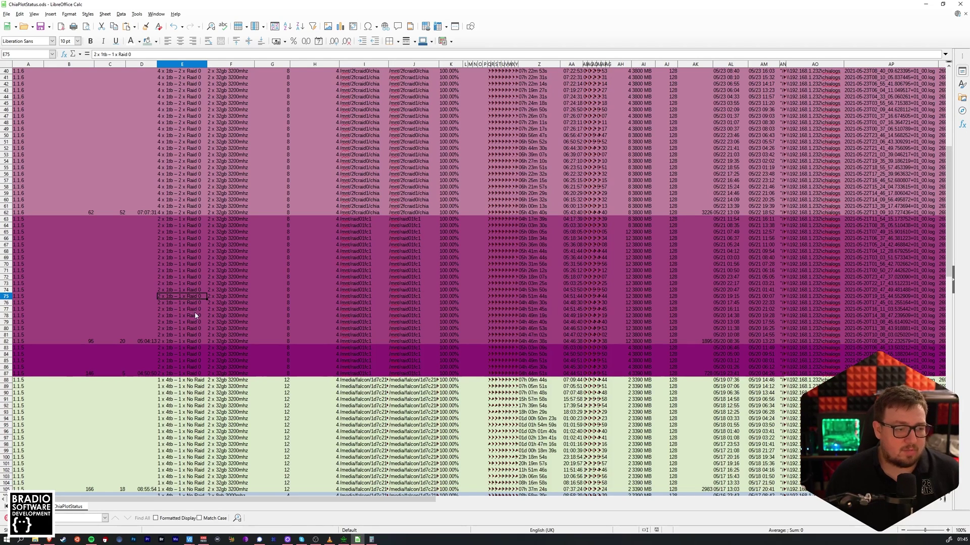
# Check the dark purple group's Total drives in E83 and examine its data from column B across to column AK.
pyautogui.click(181, 348)
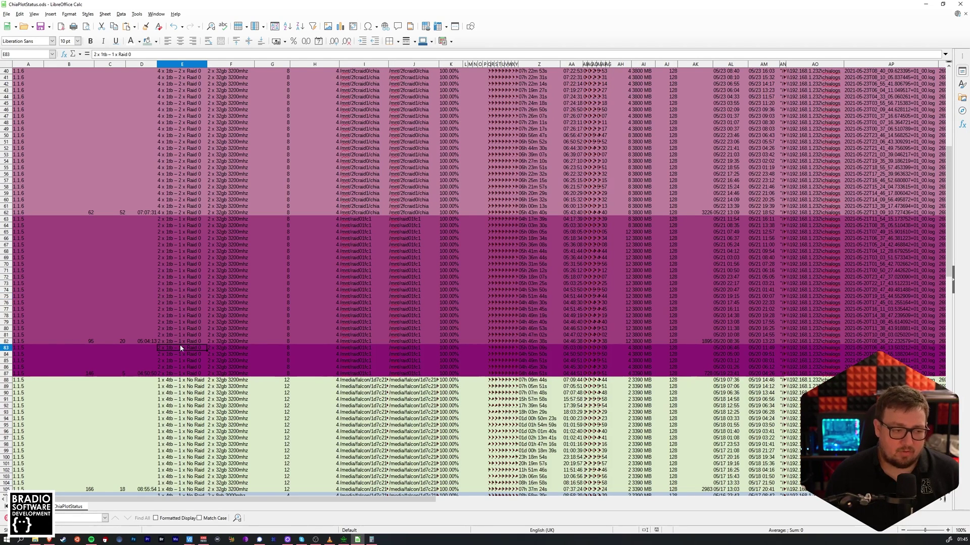
pyautogui.scroll(-2, 253, 329)
pyautogui.click(92, 307)
pyautogui.moveTo(92, 310); pyautogui.dragTo(707, 335)
pyautogui.click(695, 361)
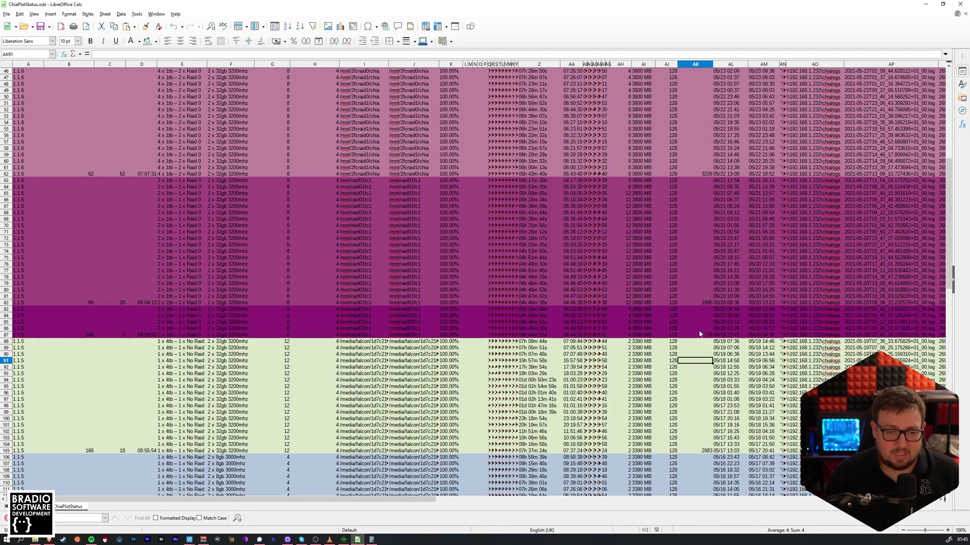
# Check the dark purple group's values in AH83 to AH87 and compare them with the green group in rows 88 to 105.
pyautogui.moveTo(626, 310); pyautogui.dragTo(628, 336)
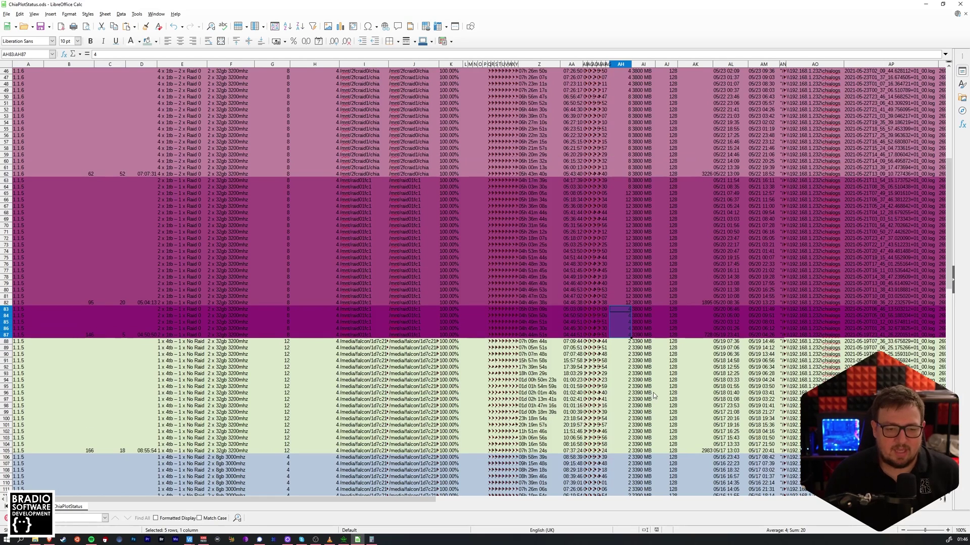
pyautogui.scroll(1, 653, 392)
pyautogui.moveTo(621, 321); pyautogui.dragTo(626, 384)
pyautogui.click(627, 387)
pyautogui.click(299, 399)
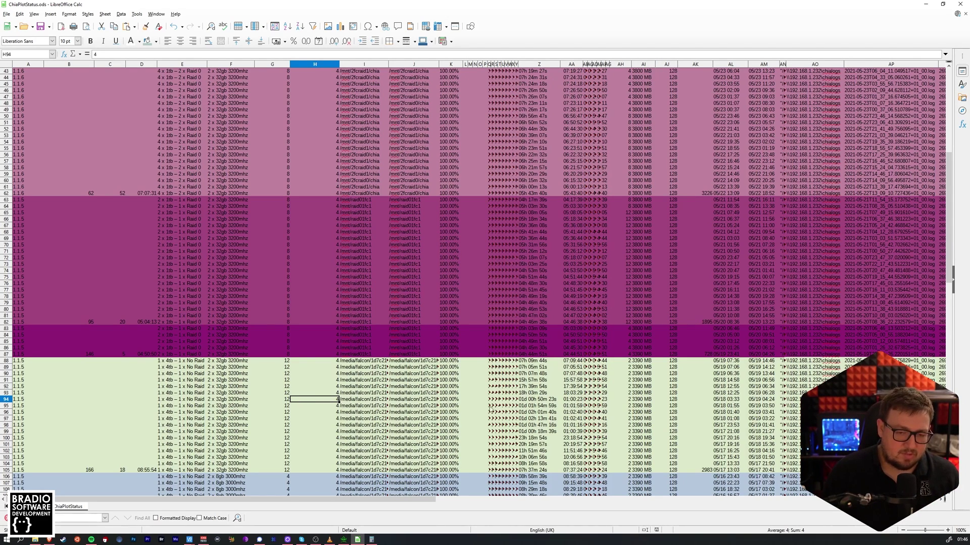
pyautogui.click(621, 355)
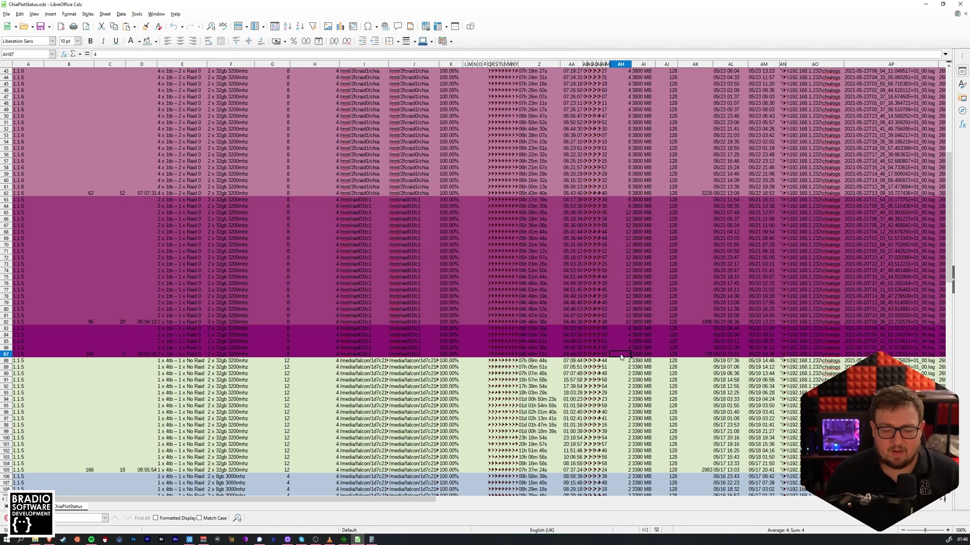
pyautogui.click(623, 329)
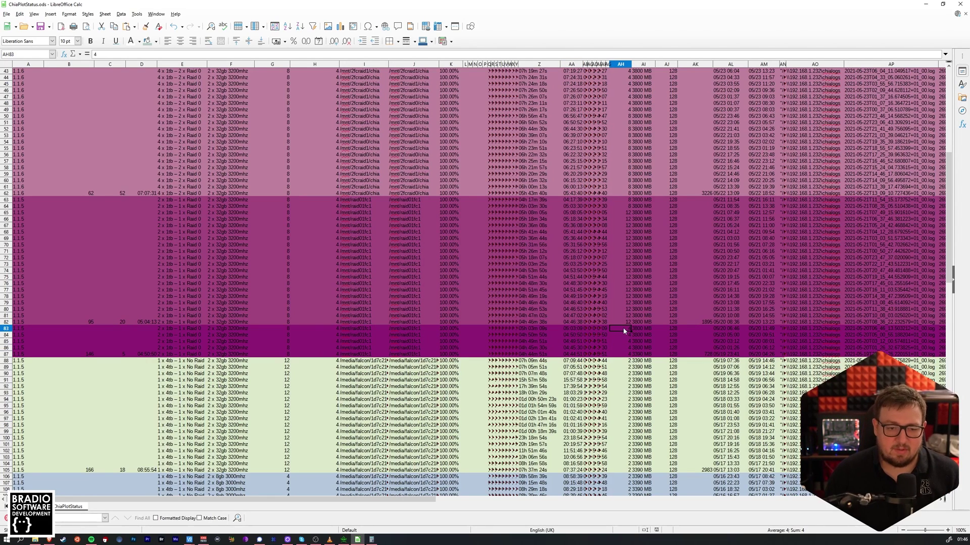
# Compare the dark purple group's memory values in AI83 to AI87 with the green rows, then check AJ90.
pyautogui.click(642, 355)
pyautogui.moveTo(642, 355); pyautogui.dragTo(641, 331)
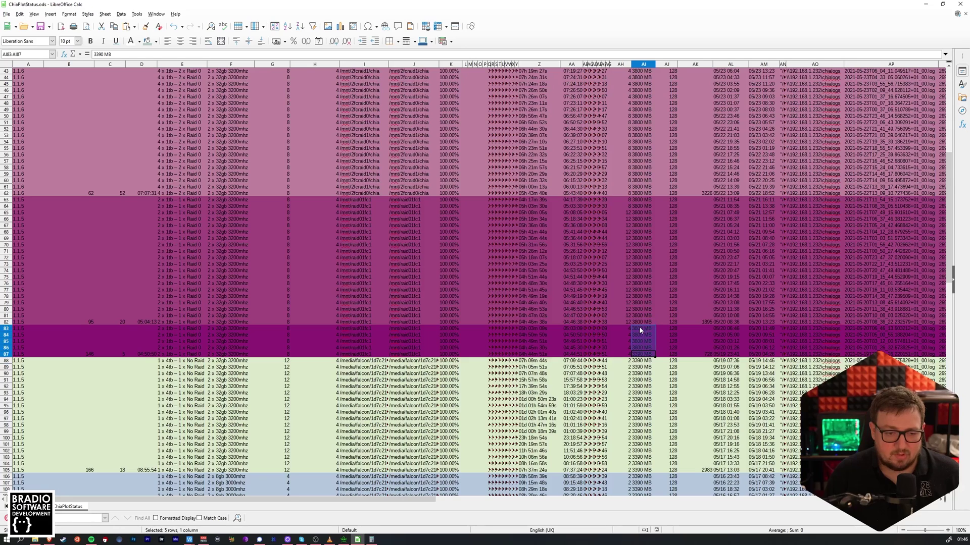
pyautogui.click(653, 374)
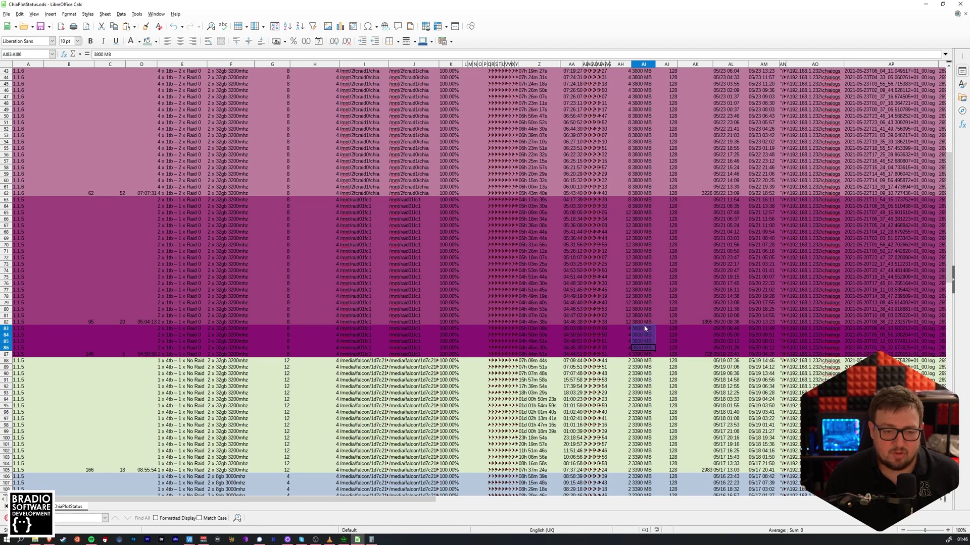
pyautogui.click(667, 374)
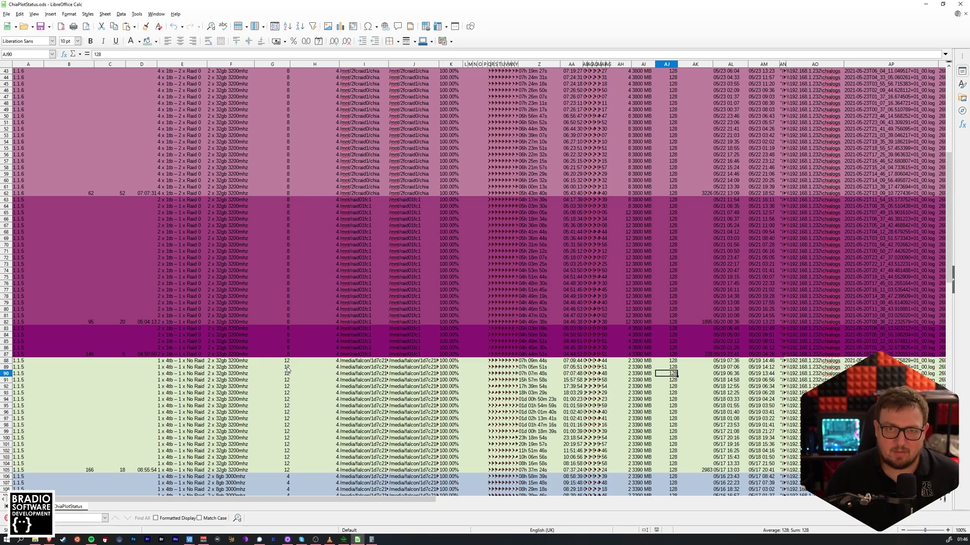
# Examine the purple group in rows 63 to 82 and inspect its Total drives configuration in E70.
pyautogui.scroll(1, 423, 415)
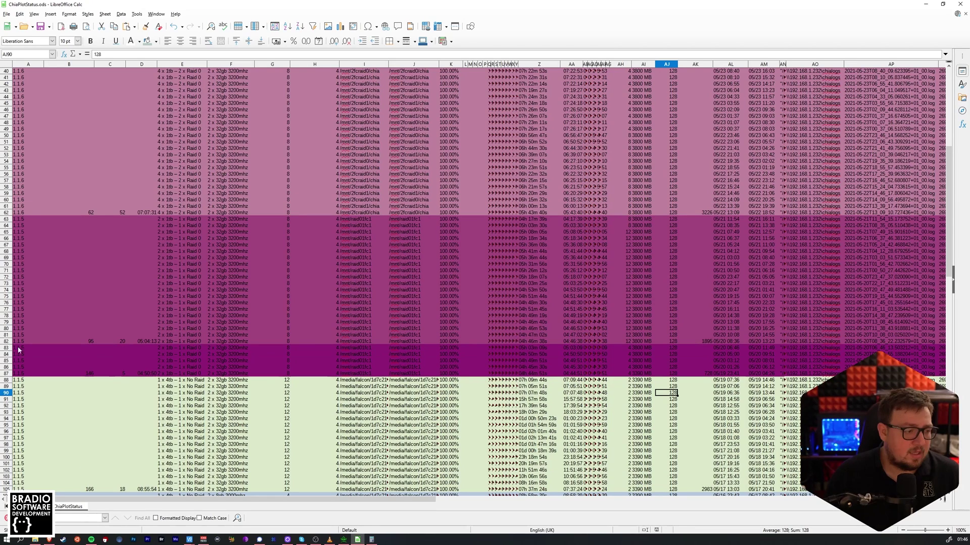
pyautogui.moveTo(6, 341); pyautogui.dragTo(6, 219)
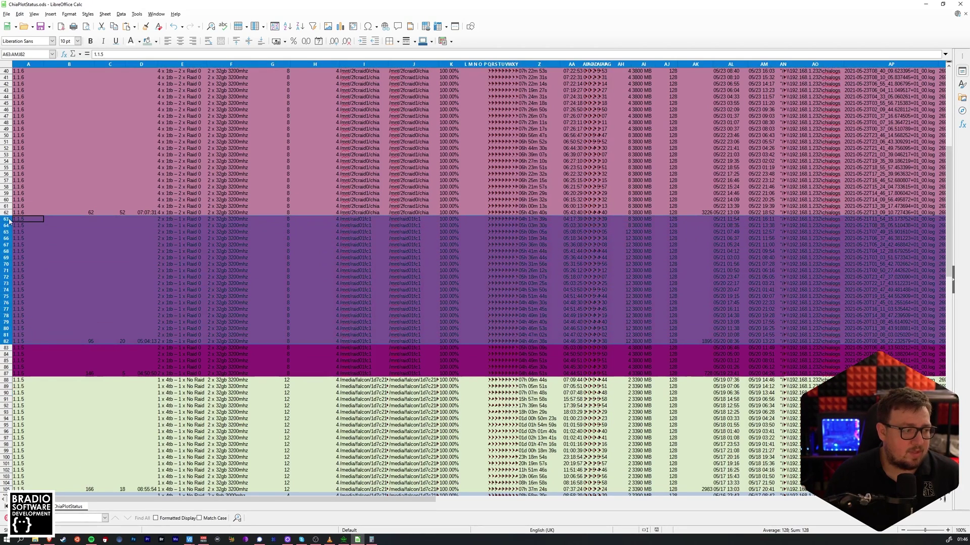
pyautogui.click(93, 240)
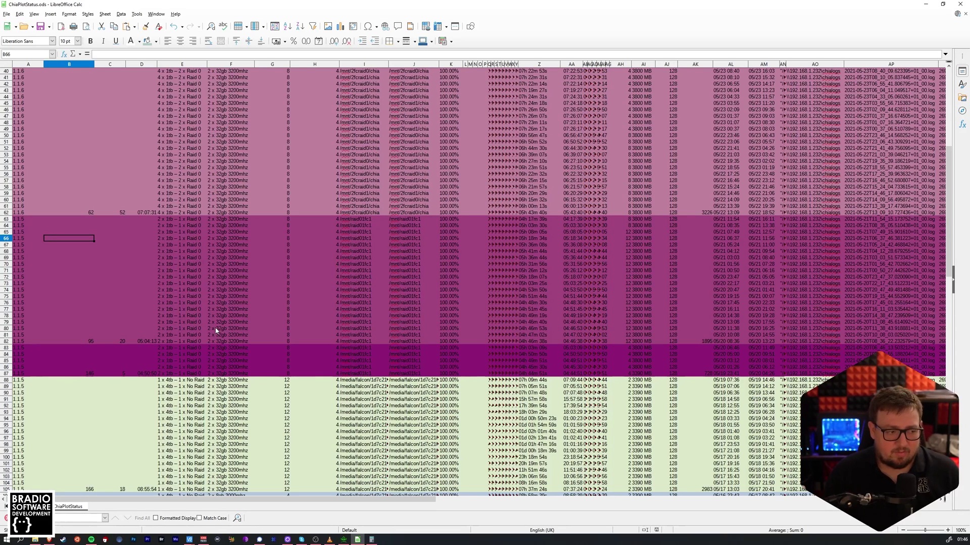
pyautogui.moveTo(121, 342); pyautogui.dragTo(110, 219)
pyautogui.click(182, 267)
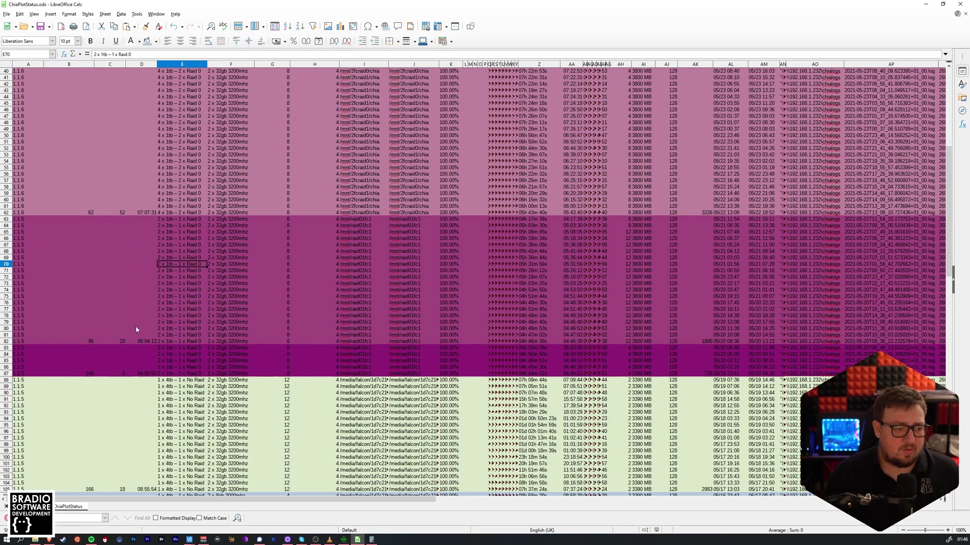
# Inspect the purple group's Total timelapse formula in B82 and its Averages formula in D82, comparing them with the green group.
pyautogui.click(86, 342)
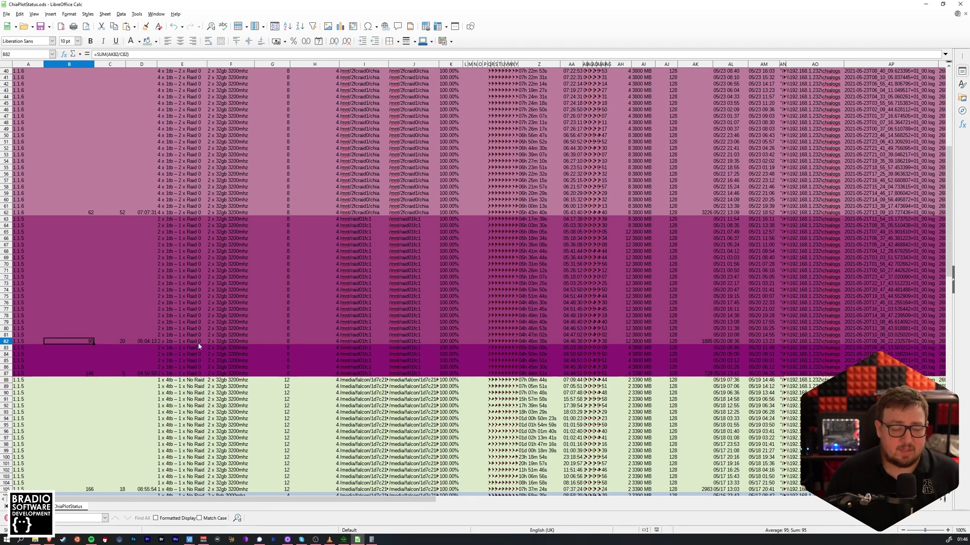
pyautogui.click(149, 342)
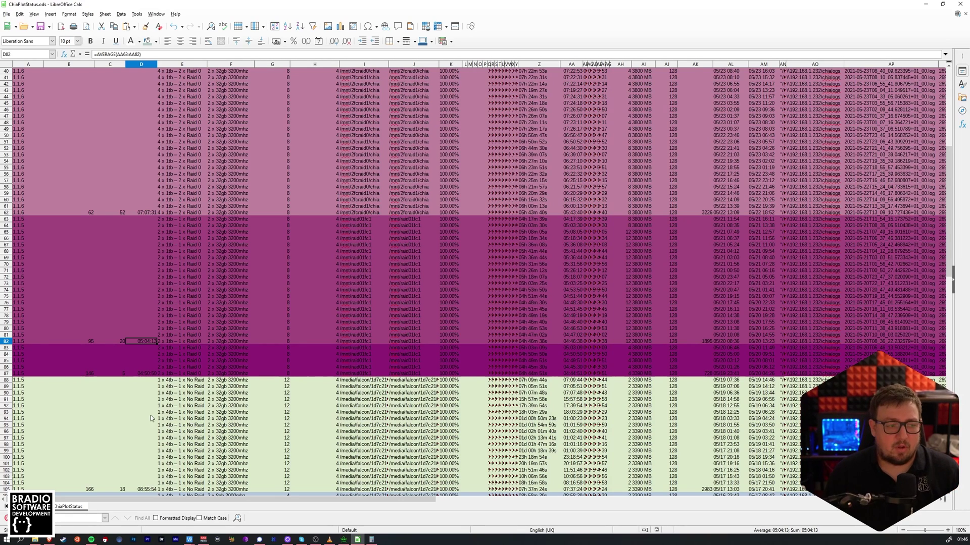
pyautogui.scroll(-5, 178, 363)
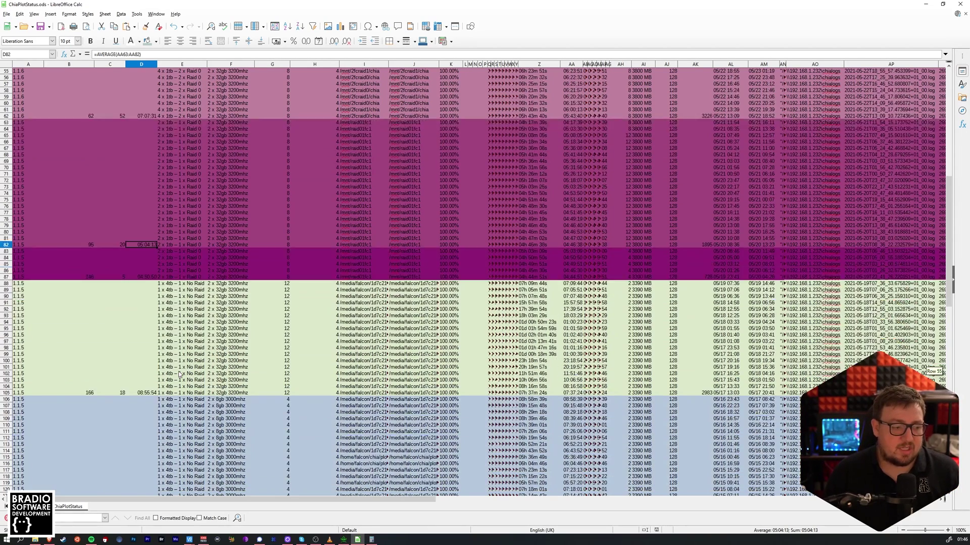
pyautogui.scroll(4, 179, 374)
pyautogui.moveTo(144, 354); pyautogui.dragTo(87, 204)
pyautogui.click(89, 322)
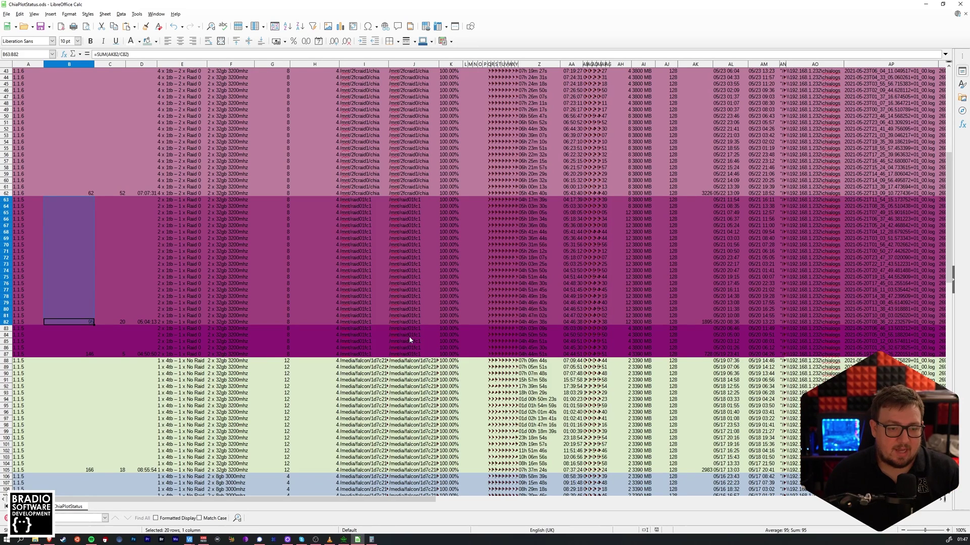
# Check the purple group's values in AH65 to AH82 and AI82 against its Total timelapse in B82 and average in D82.
pyautogui.moveTo(626, 321); pyautogui.dragTo(622, 214)
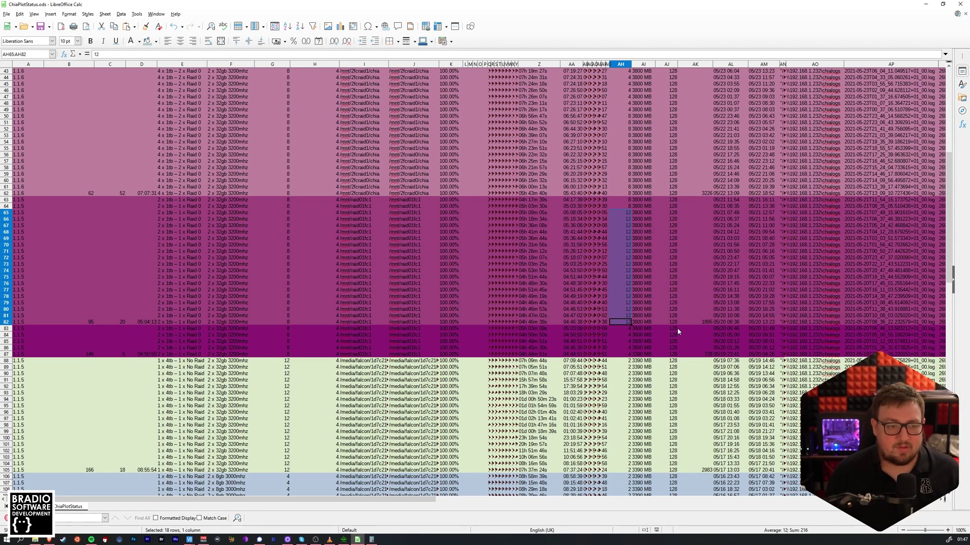
pyautogui.click(635, 323)
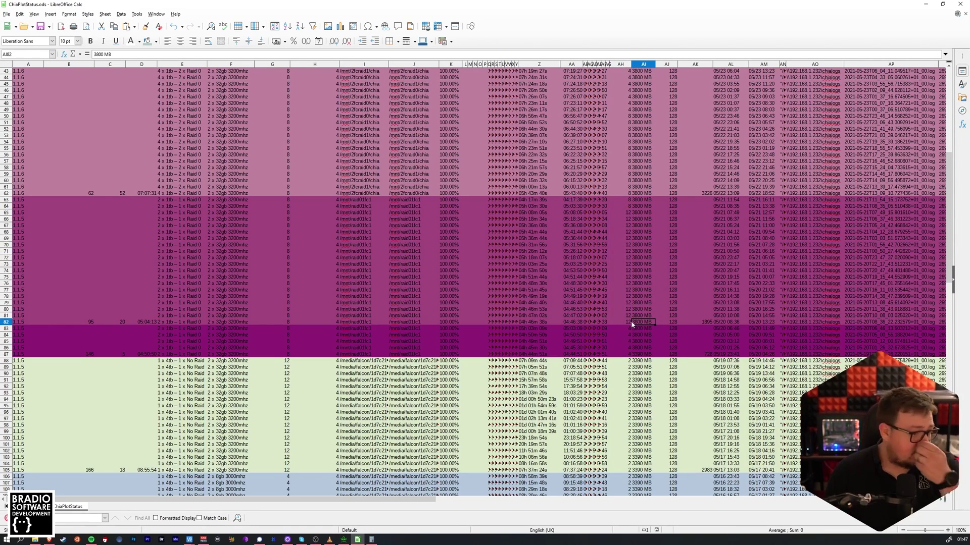
pyautogui.click(81, 321)
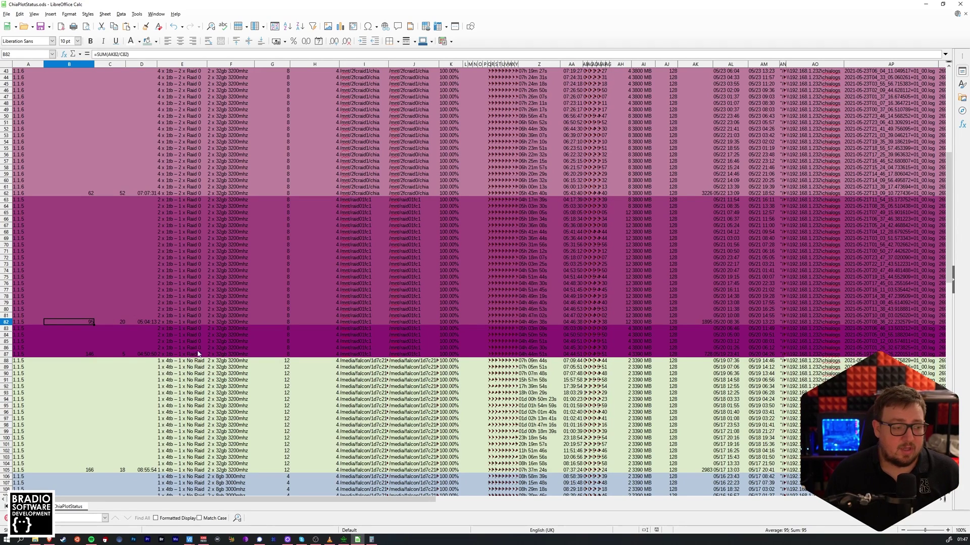
pyautogui.moveTo(139, 321)
pyautogui.mouseDown()
pyautogui.moveTo(140, 303)
pyautogui.moveTo(141, 329)
pyautogui.mouseUp()
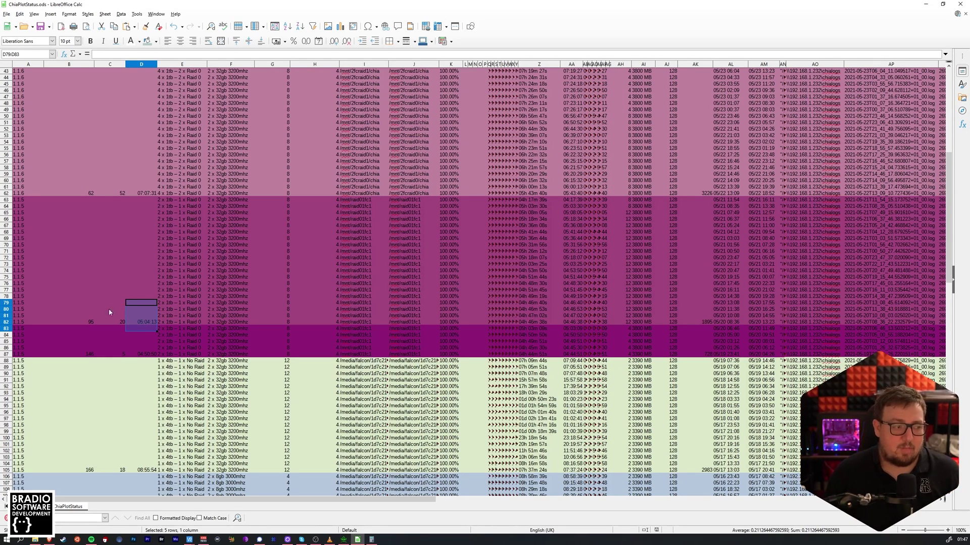
pyautogui.click(83, 323)
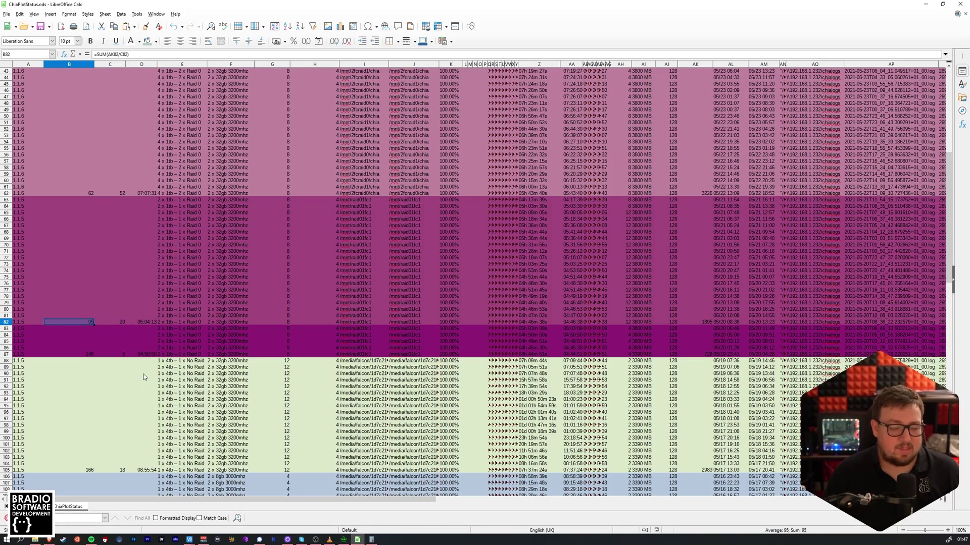
# Examine the pink group in rows 11 to 62, checking its Total drives in E45 to E62 and Total timelapse in B62.
pyautogui.scroll(10, 177, 393)
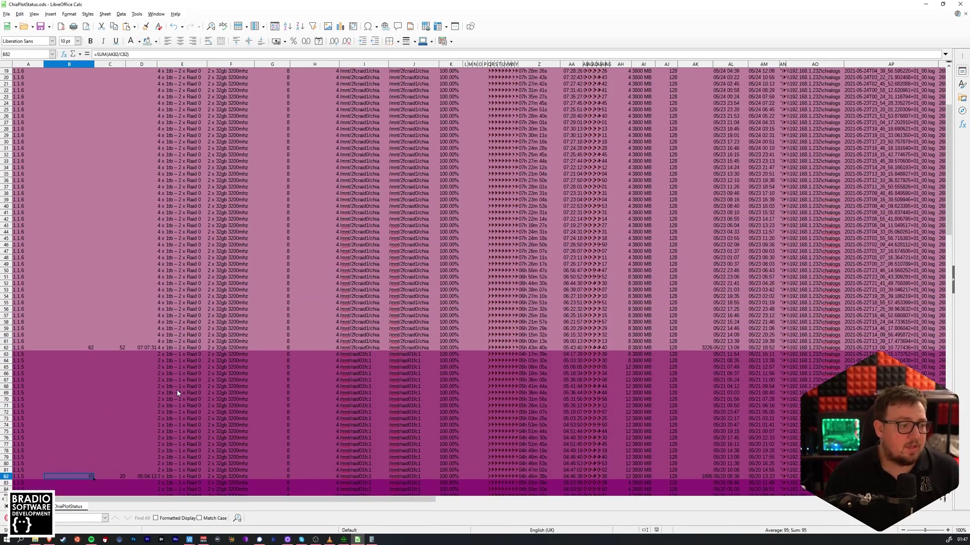
pyautogui.scroll(-6, 175, 393)
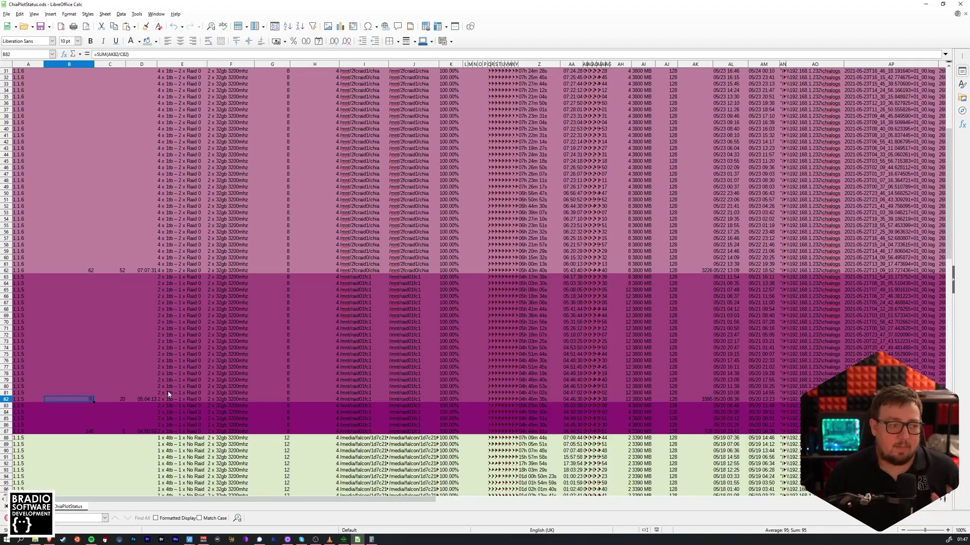
pyautogui.scroll(8, 168, 394)
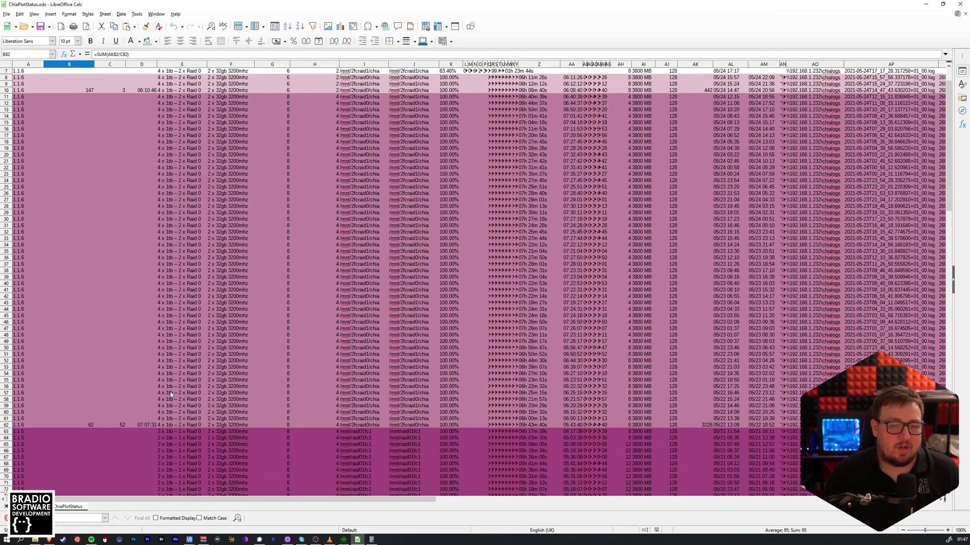
pyautogui.scroll(-3, 281, 420)
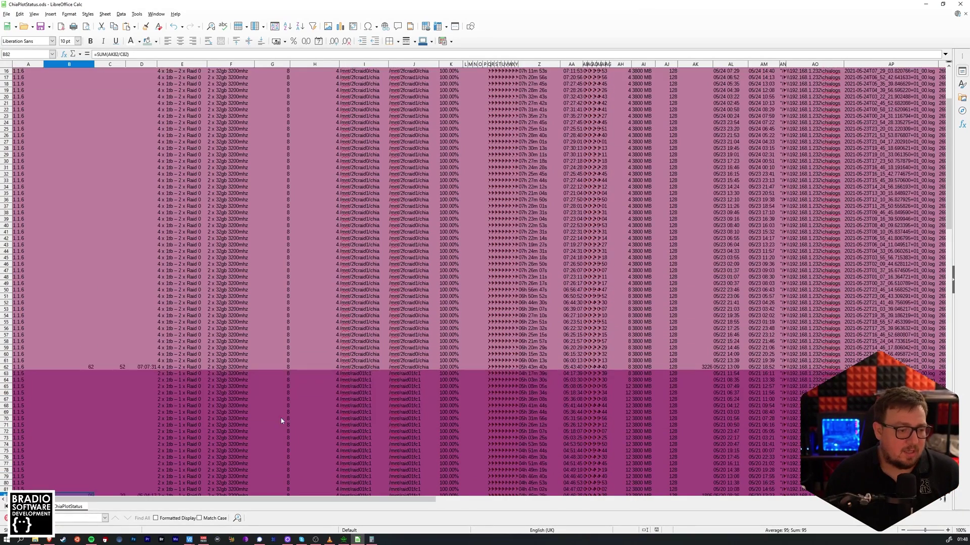
pyautogui.click(225, 370)
pyautogui.moveTo(186, 368); pyautogui.dragTo(182, 257)
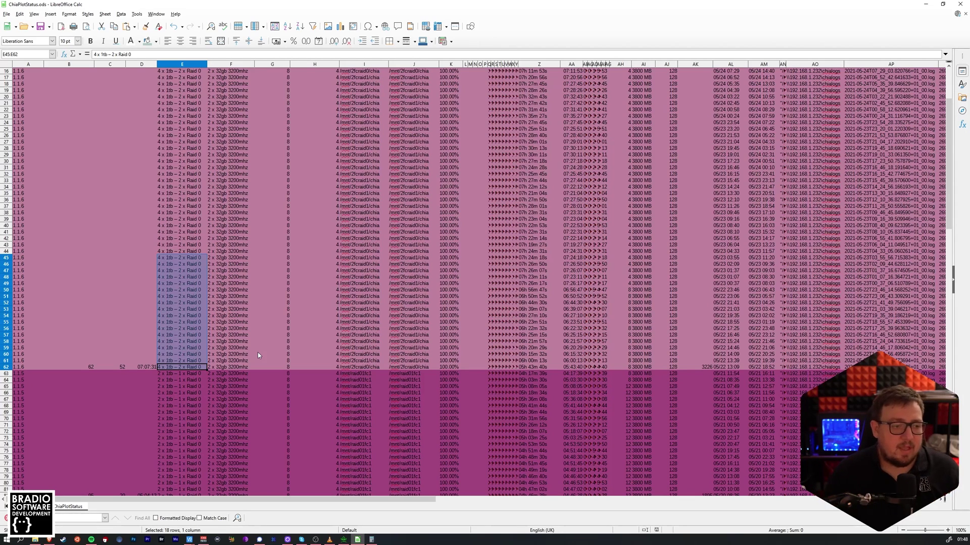
pyautogui.click(87, 369)
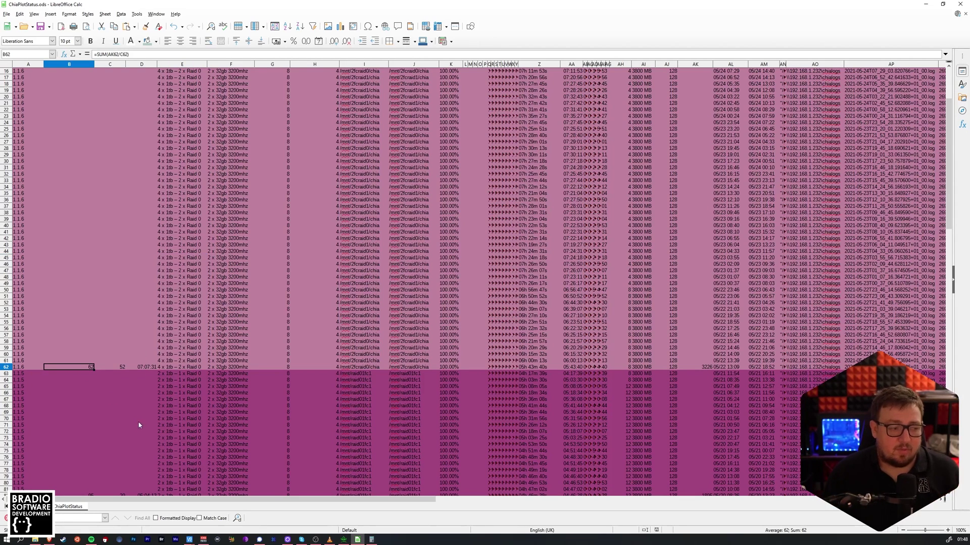
# Check the pink group's AH62 value against its Total timelapse in B62, then inspect the neighbouring purple group's RAM in F65.
pyautogui.scroll(4, 142, 414)
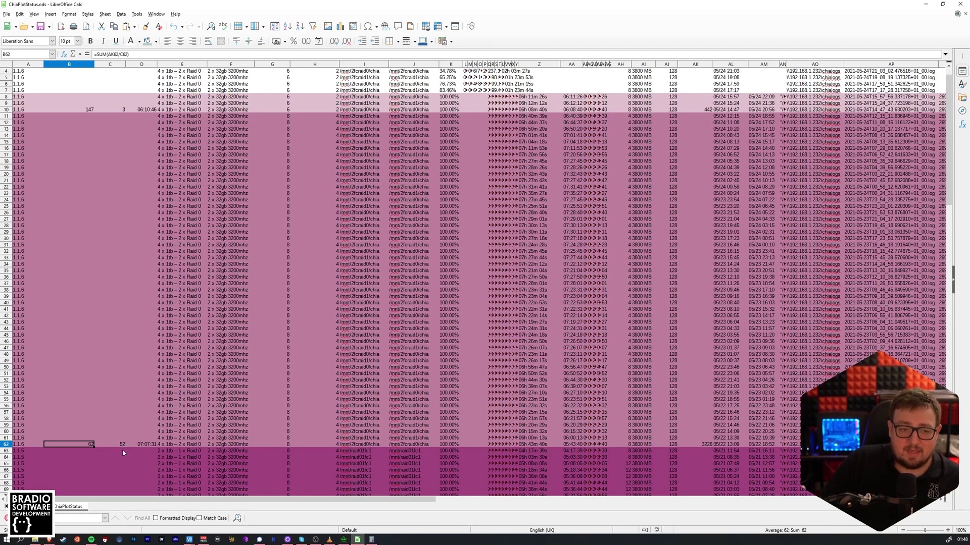
pyautogui.click(619, 445)
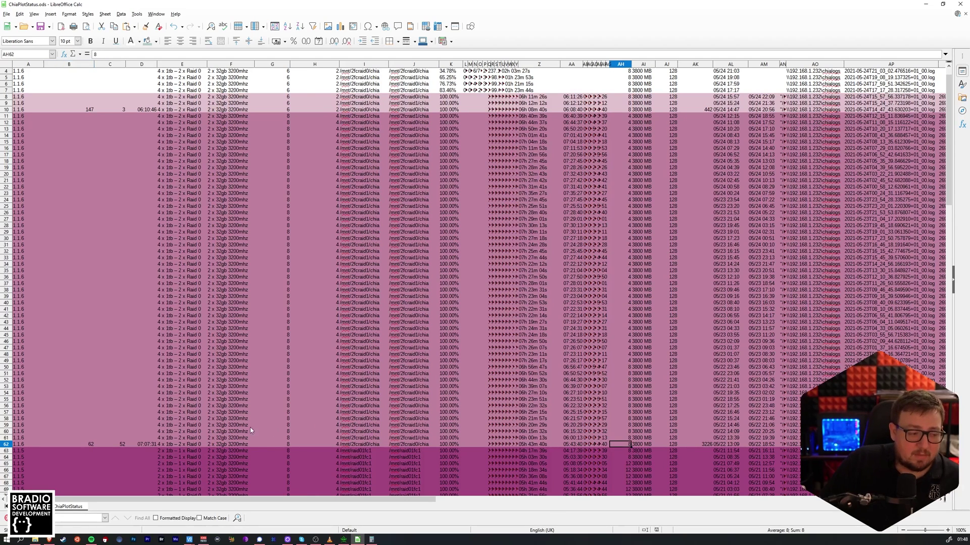
pyautogui.click(91, 445)
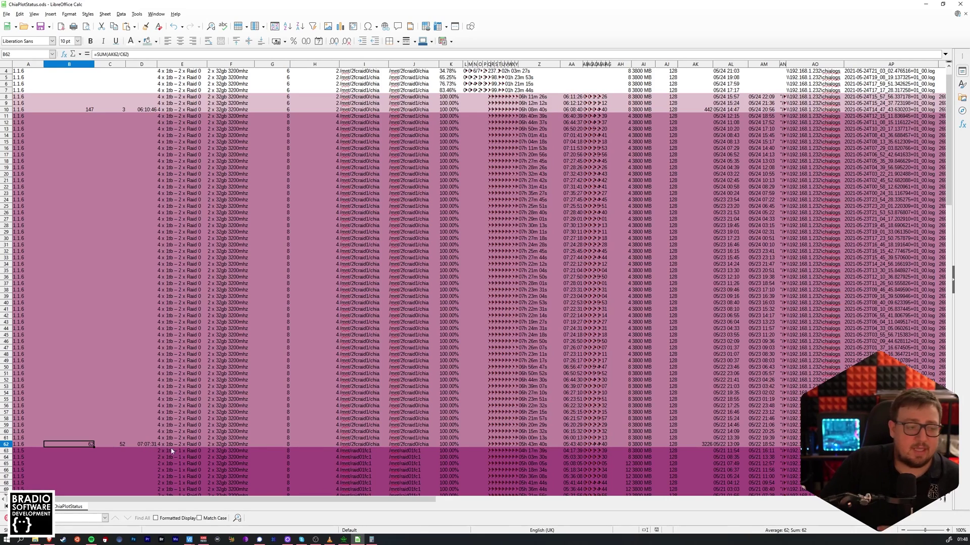
pyautogui.click(231, 463)
pyautogui.scroll(-2, 576, 374)
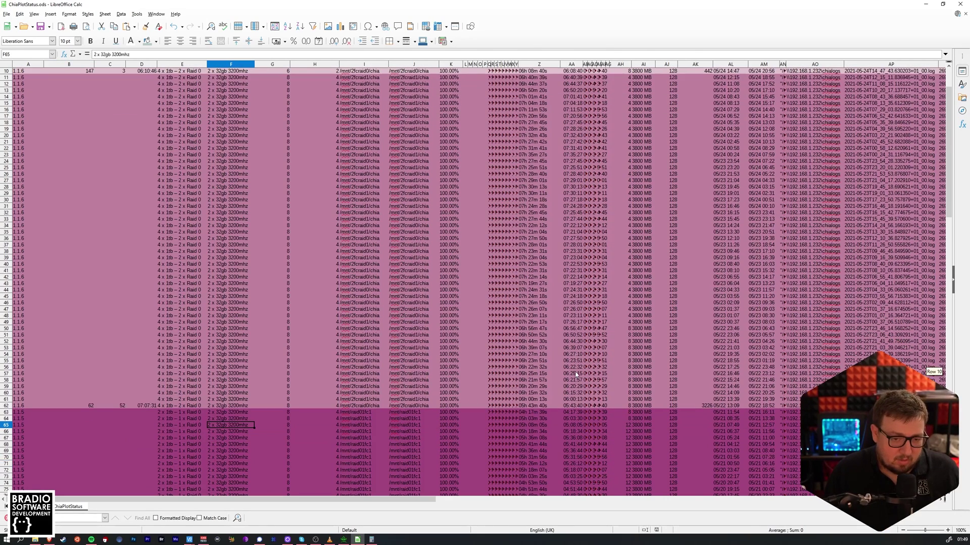
# Pick out rows 11 to 49 of the pink group, whose column AH value is 4, across to the first columns.
pyautogui.moveTo(629, 407); pyautogui.dragTo(621, 117)
pyautogui.scroll(2, 664, 337)
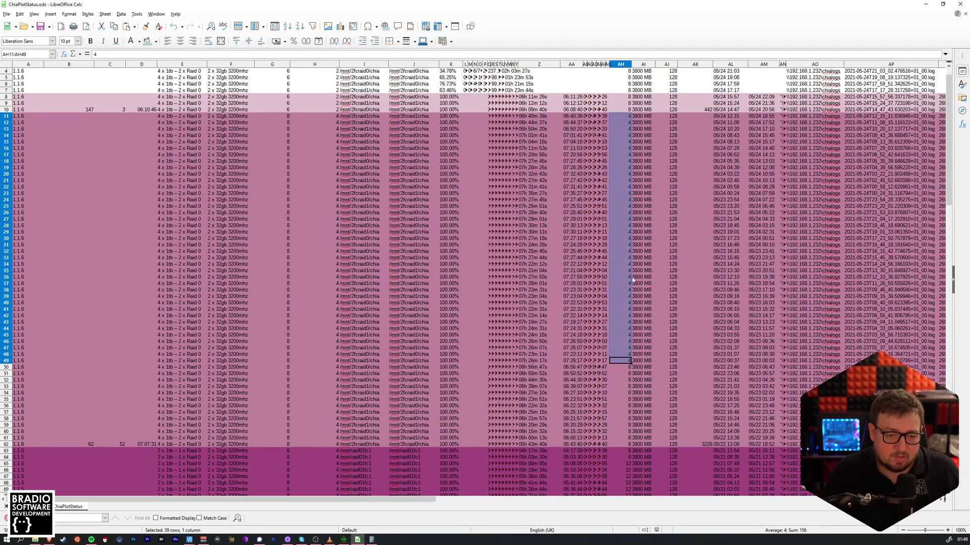
pyautogui.click(649, 360)
pyautogui.moveTo(649, 361); pyautogui.dragTo(192, 356)
pyautogui.click(181, 354)
pyautogui.moveTo(626, 361); pyautogui.dragTo(42, 119)
pyautogui.click(154, 212)
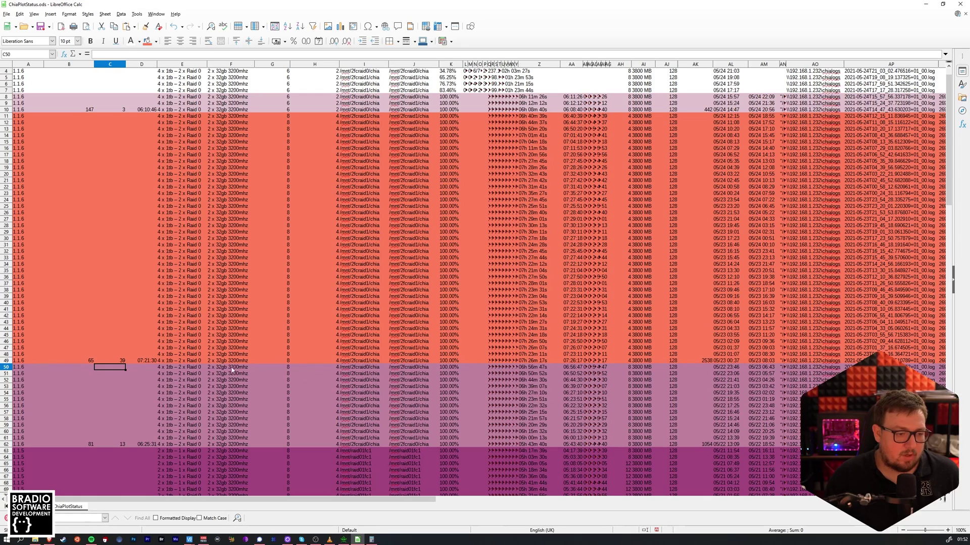
# Inspect the drives, RAM and job settings of the group in rows 50 to 62 using cells E50 to H50.
pyautogui.click(235, 371)
pyautogui.click(189, 371)
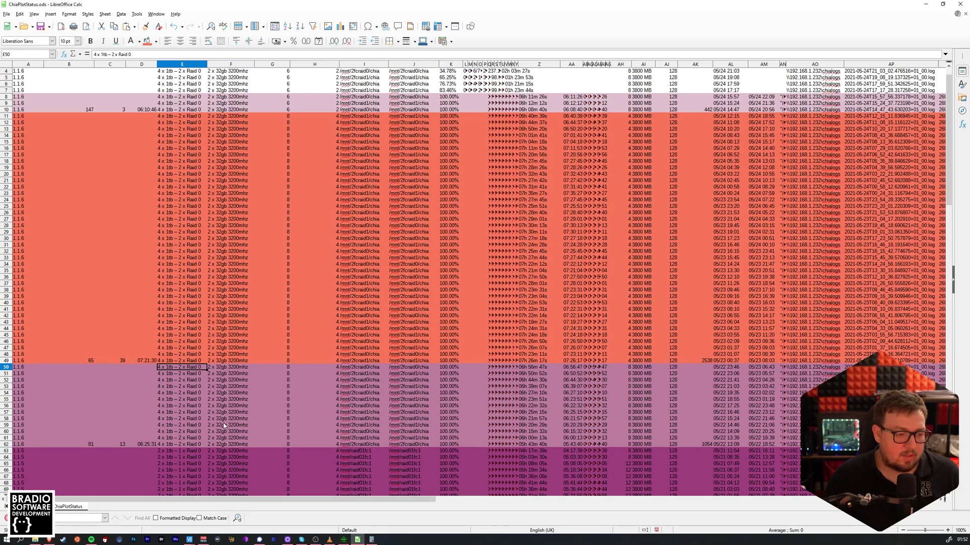
pyautogui.click(230, 372)
pyautogui.click(318, 369)
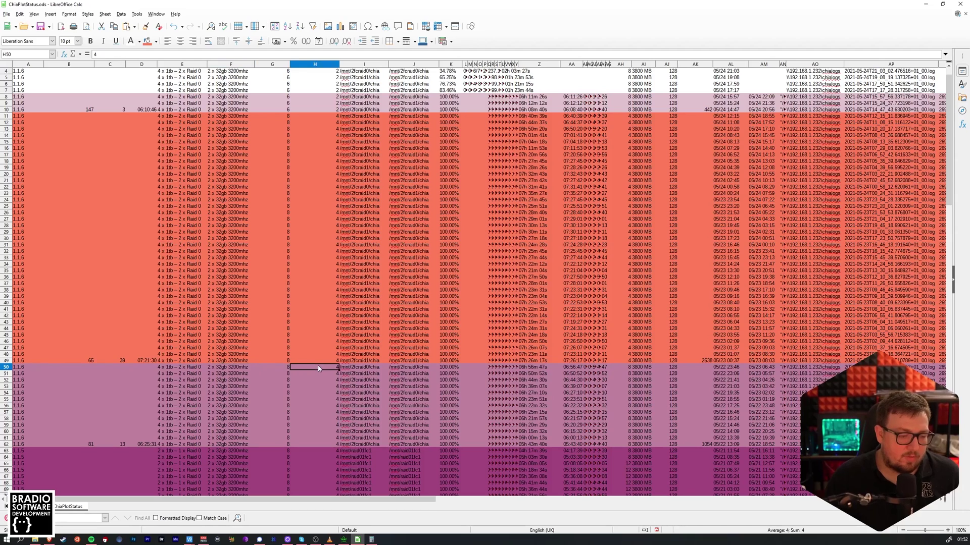
pyautogui.click(279, 370)
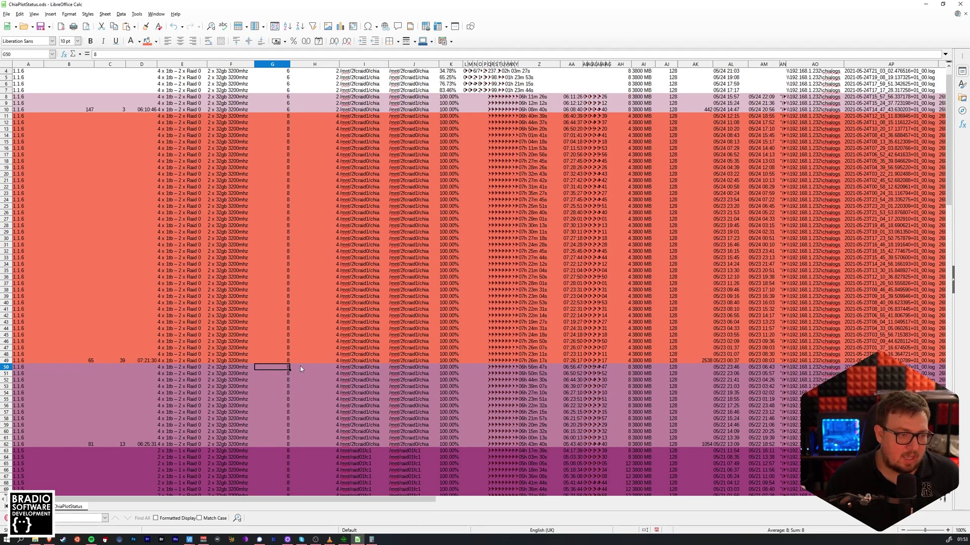
# Check the rows 50 to 62 group's Total in phase 1 in H50, Threads in AH50 and Total timelapse in B62.
pyautogui.click(300, 368)
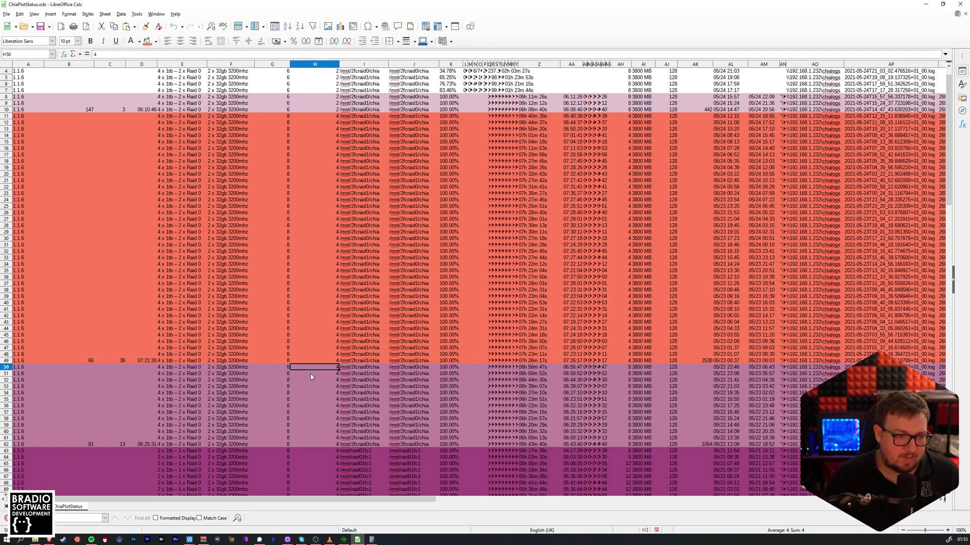
pyautogui.click(621, 369)
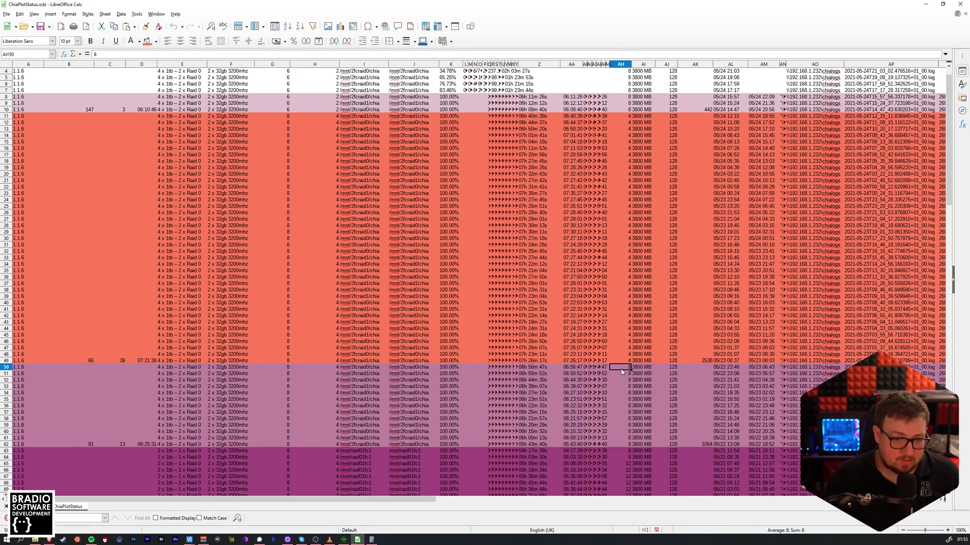
pyautogui.click(81, 445)
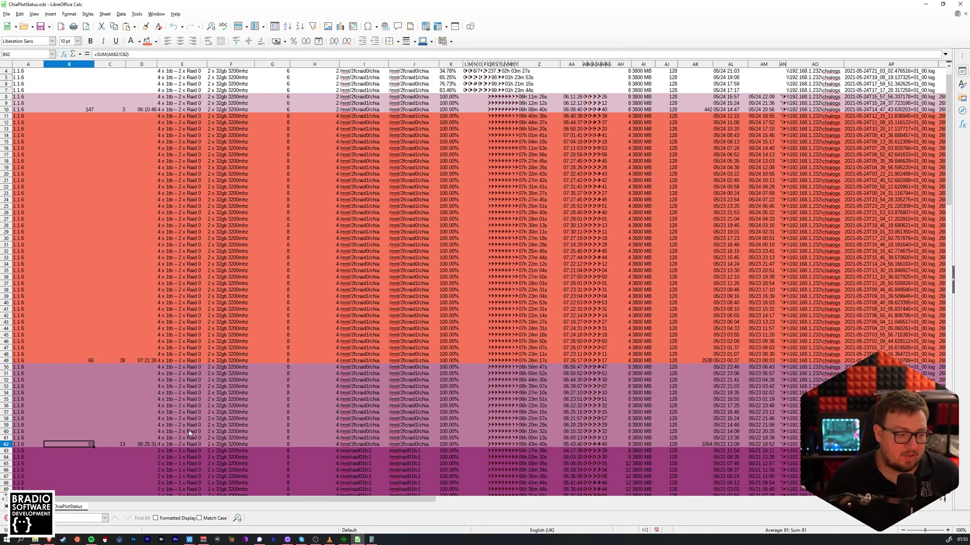
# Compare with the red group above by checking its Threads in AH49 and its Total timelapse in B49.
pyautogui.press('Up')
pyautogui.press('Up')
pyautogui.press('Up')
pyautogui.press('Up')
pyautogui.press('Up')
pyautogui.press('Up')
pyautogui.press('Up')
pyautogui.press('Up')
pyautogui.press('Up')
pyautogui.press('Up')
pyautogui.press('Up')
pyautogui.press('Up')
pyautogui.press('Up')
pyautogui.press('Up')
pyautogui.click(617, 362)
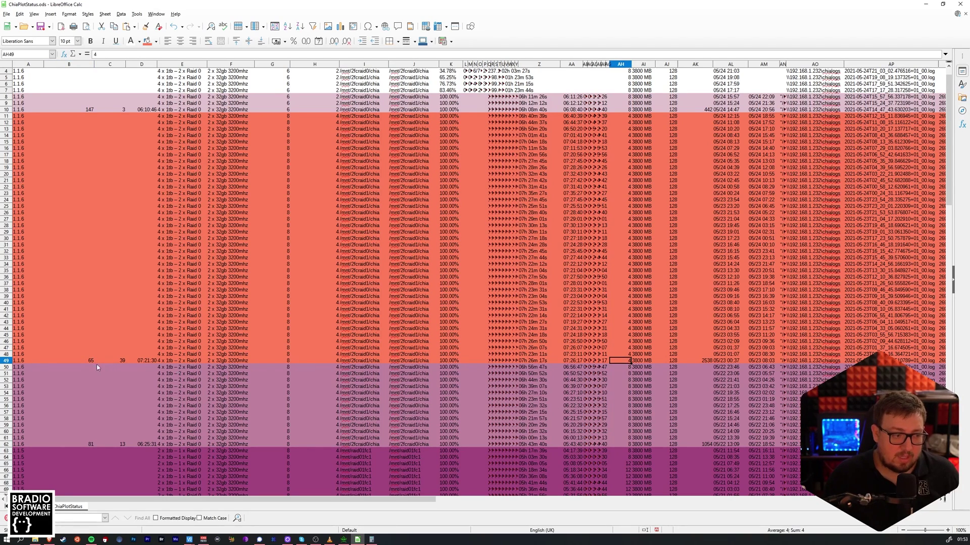
pyautogui.click(83, 360)
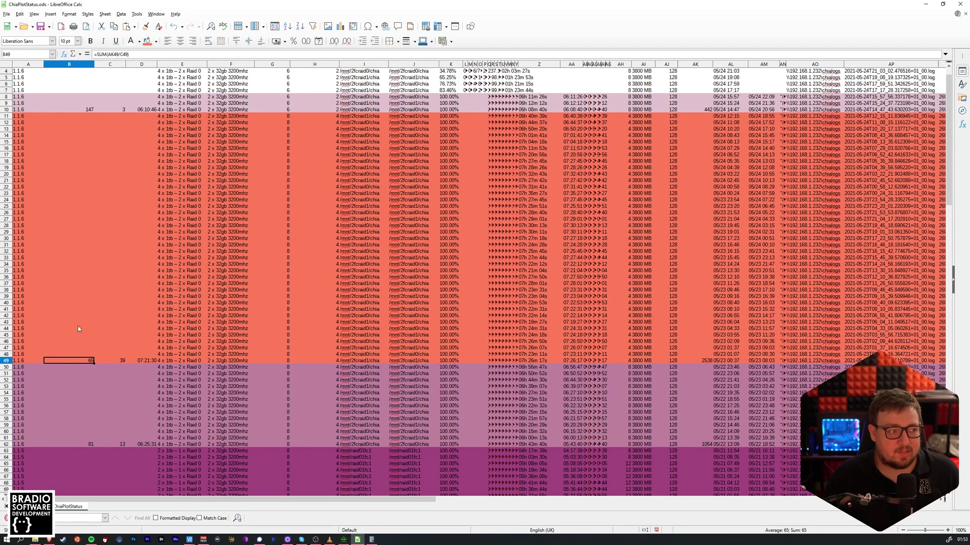
# Pick out the red group's block across B10 to AM50, and return to its Total timelapse in B49.
pyautogui.scroll(1, 255, 347)
pyautogui.moveTo(71, 129); pyautogui.dragTo(748, 387)
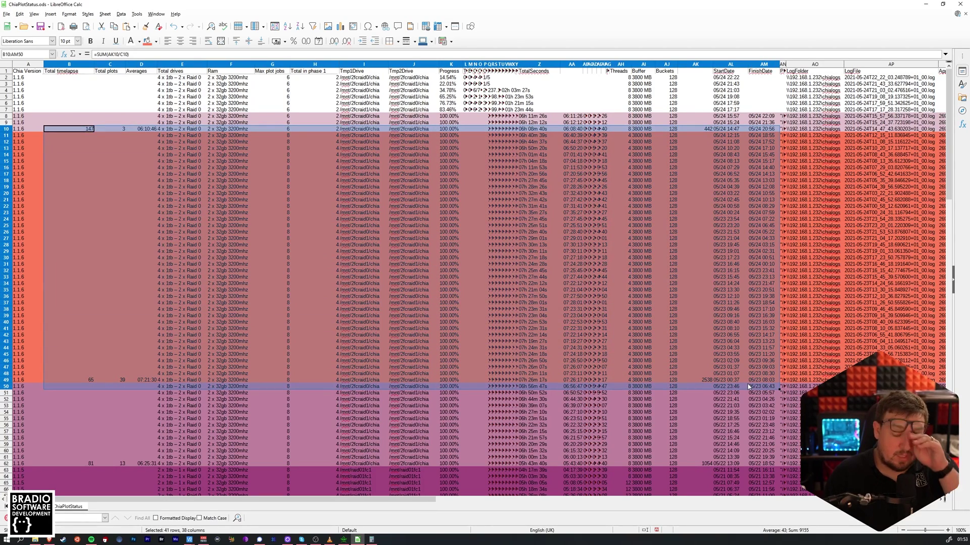
pyautogui.click(489, 316)
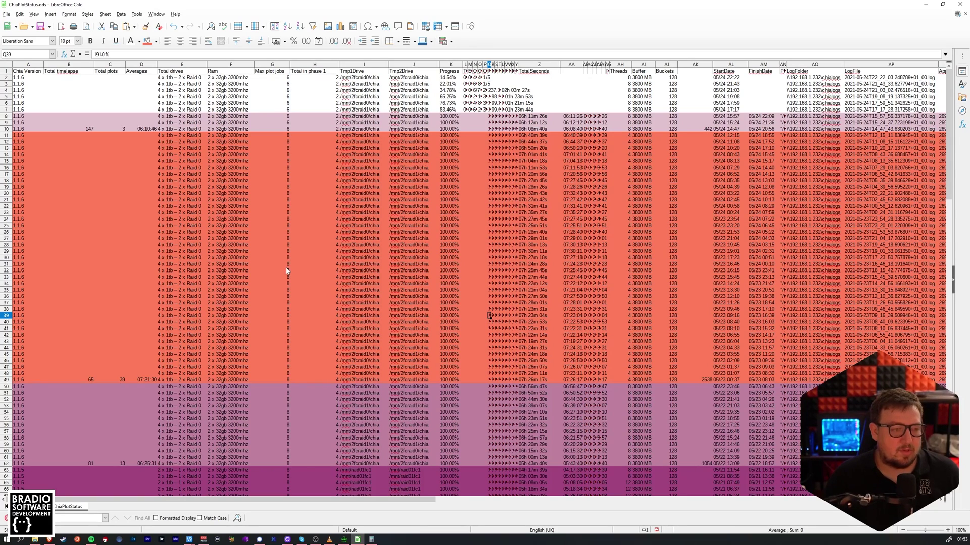
pyautogui.click(715, 400)
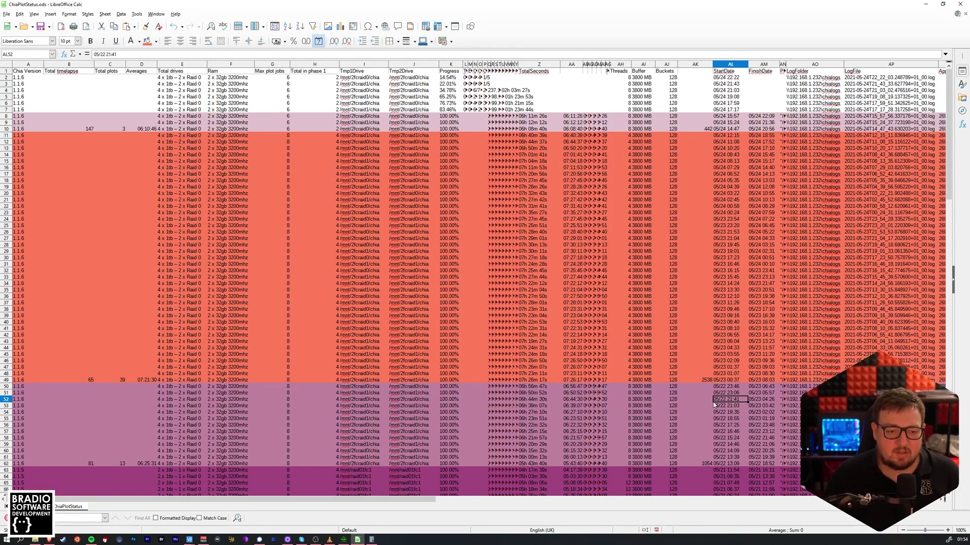
pyautogui.click(57, 381)
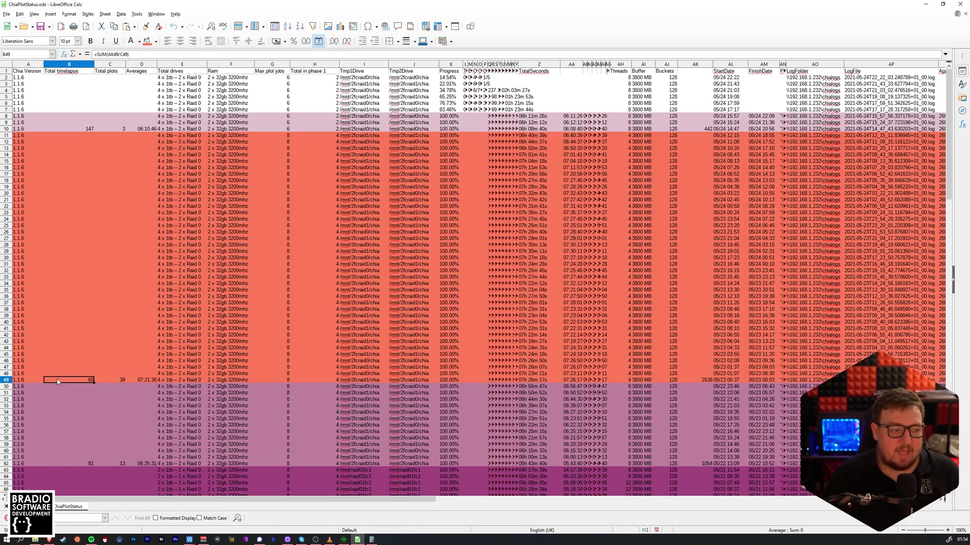
# Look through the colour groups down to the blue group and inspect its RAM in F142.
pyautogui.scroll(-12, 122, 405)
pyautogui.scroll(-4, 120, 406)
pyautogui.scroll(16, 119, 412)
pyautogui.scroll(-9, 117, 419)
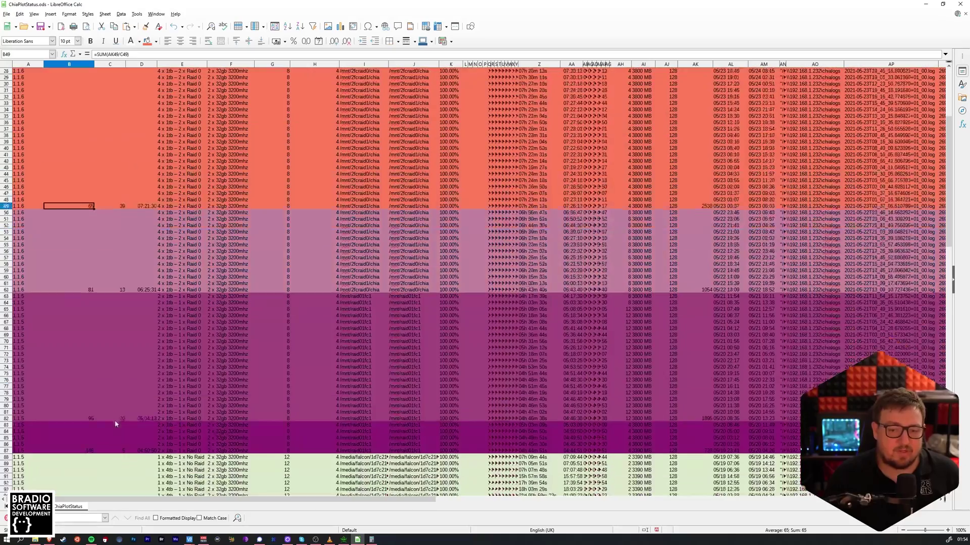
pyautogui.scroll(-20, 115, 423)
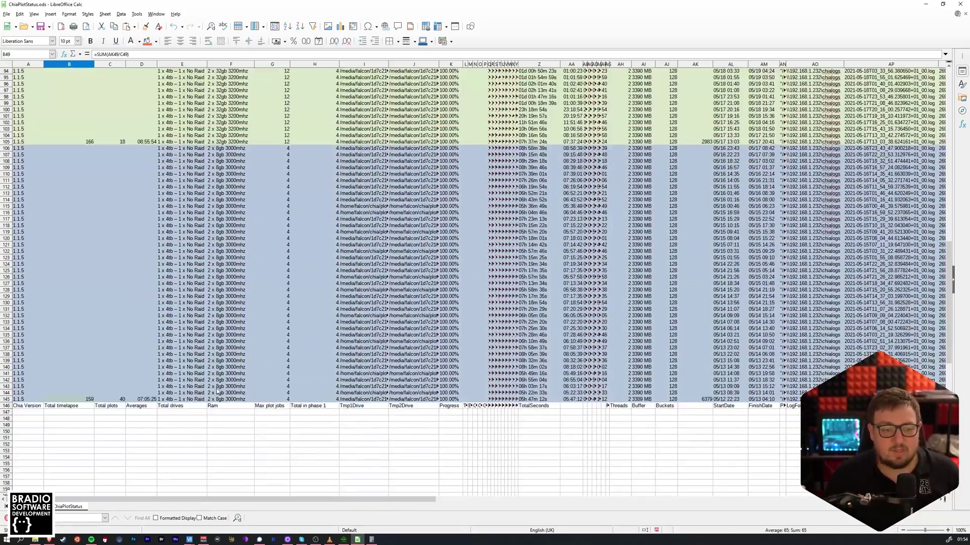
pyautogui.click(222, 380)
pyautogui.scroll(4, 301, 417)
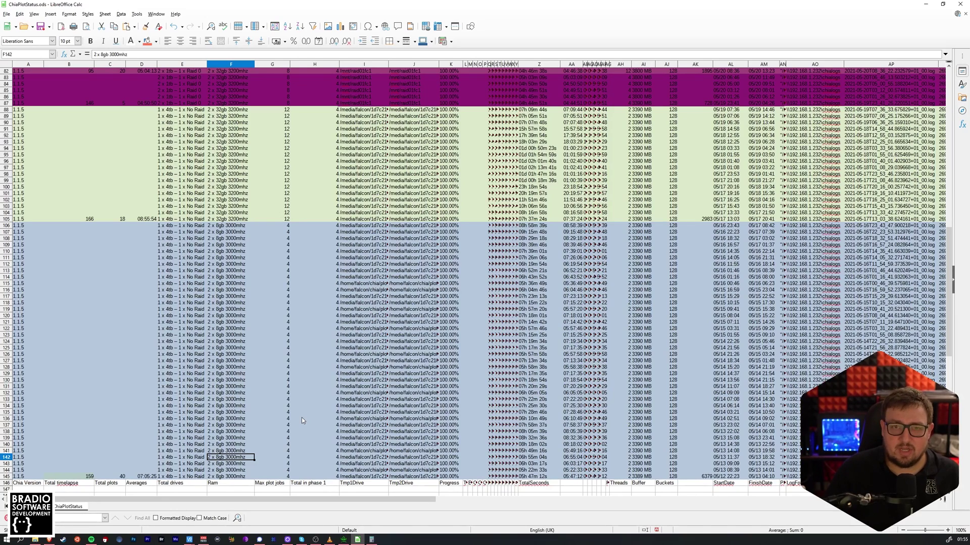
# Check the blue group's Total in phase 1 in H113 and compare its RAM in F107 with the green group's in F105.
pyautogui.scroll(1, 303, 353)
pyautogui.click(313, 297)
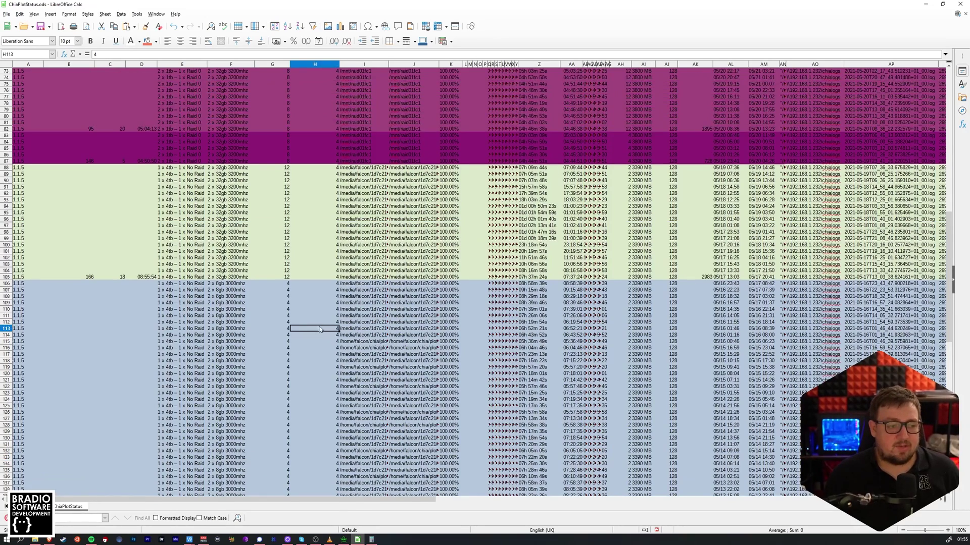
pyautogui.scroll(-2, 310, 325)
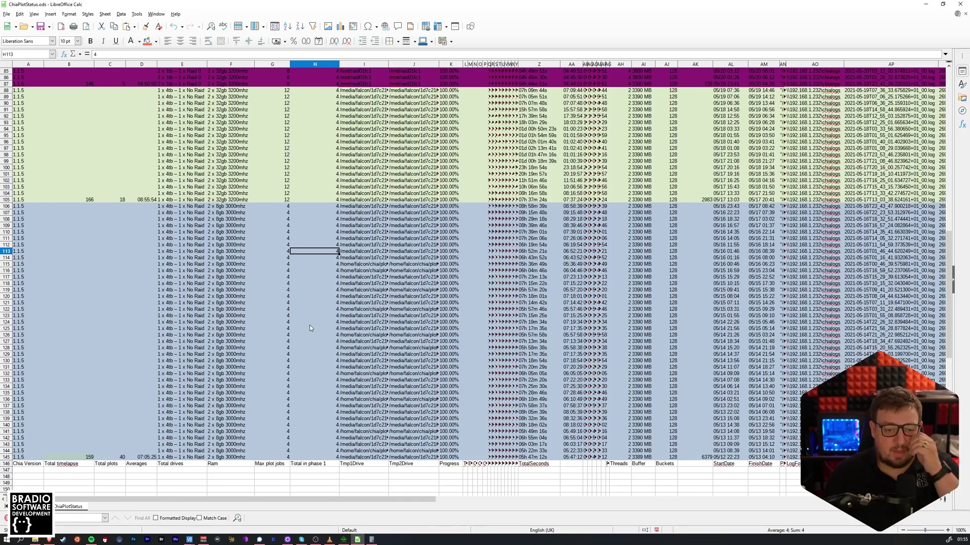
pyautogui.scroll(6, 310, 326)
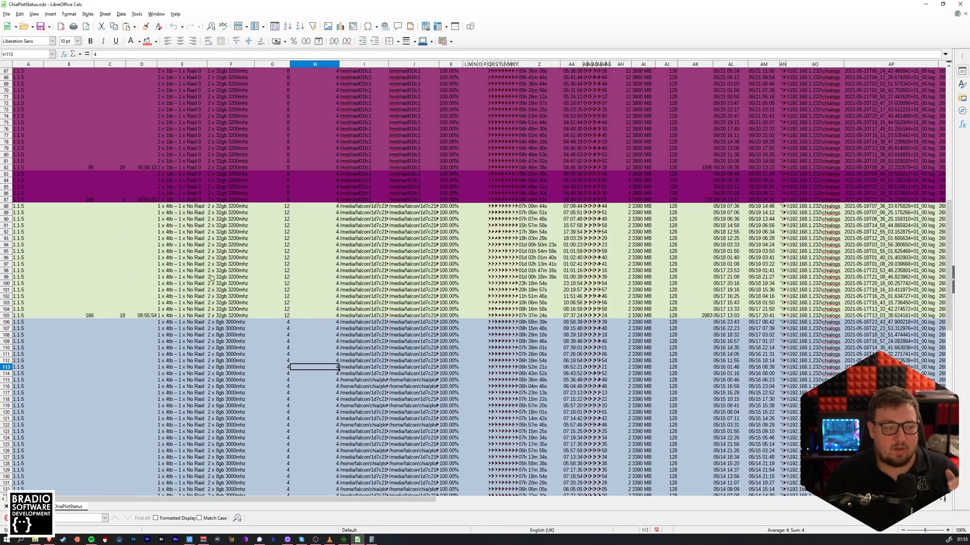
pyautogui.click(222, 253)
pyautogui.click(226, 329)
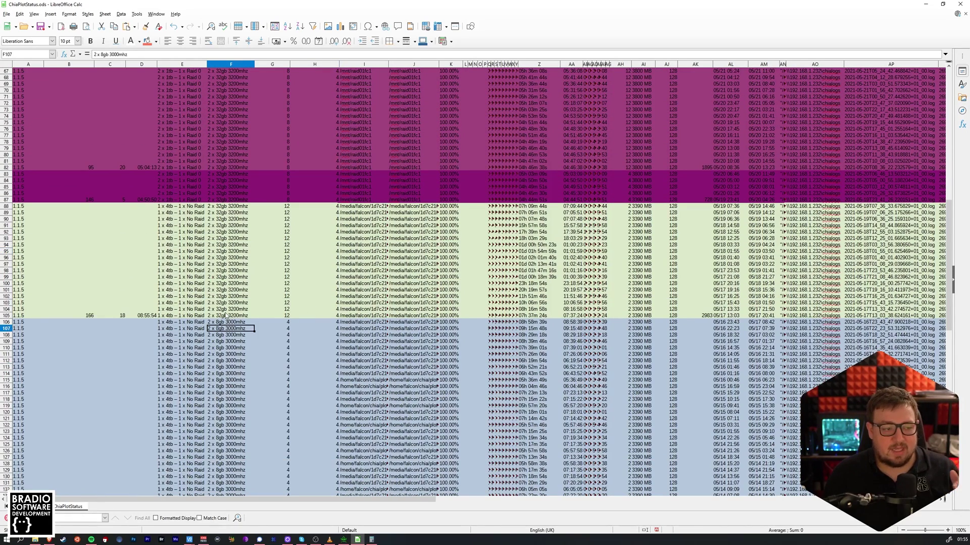
pyautogui.click(228, 316)
# Inspect the dark purple group's Total drives in E87 and return to the first rows of the sheet.
pyautogui.scroll(6, 259, 369)
pyautogui.click(178, 317)
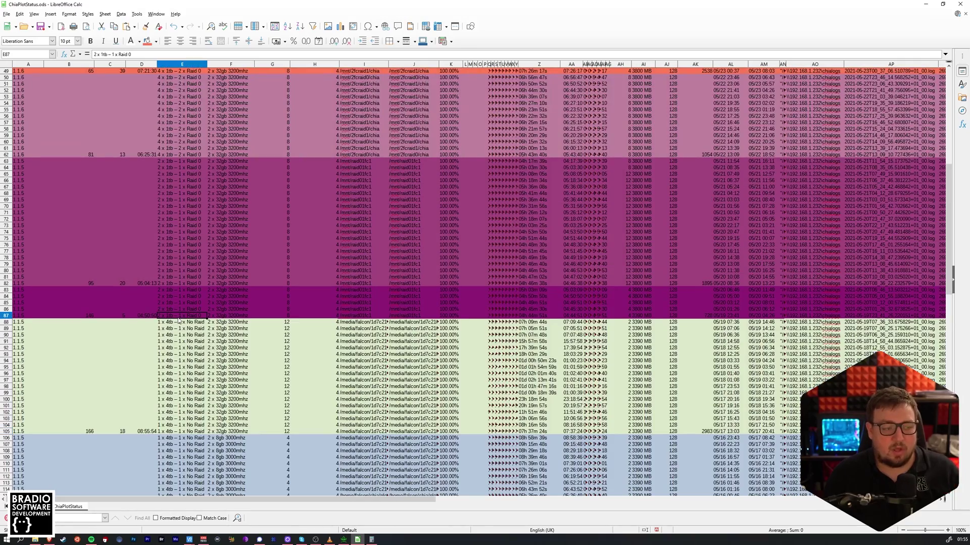
pyautogui.scroll(12, 263, 417)
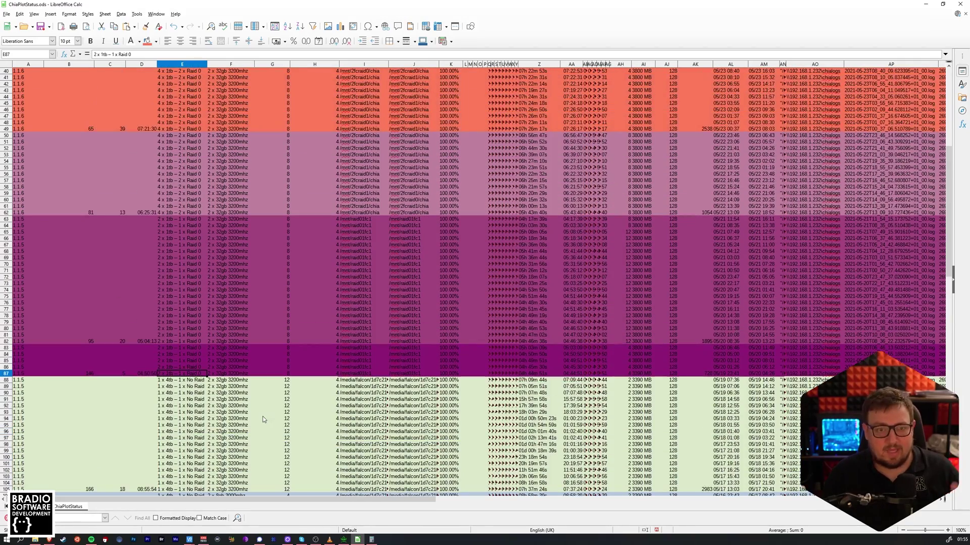
pyautogui.scroll(4, 263, 420)
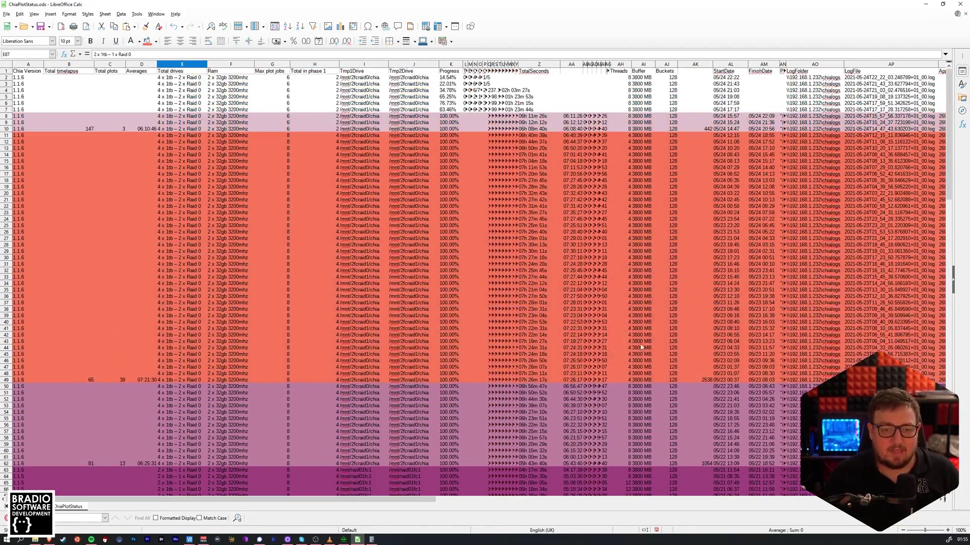
# Examine the start and finish dates in AL10 to AM49, checking AL49 and AM11 against the red group's AK49 value.
pyautogui.moveTo(721, 132); pyautogui.dragTo(764, 380)
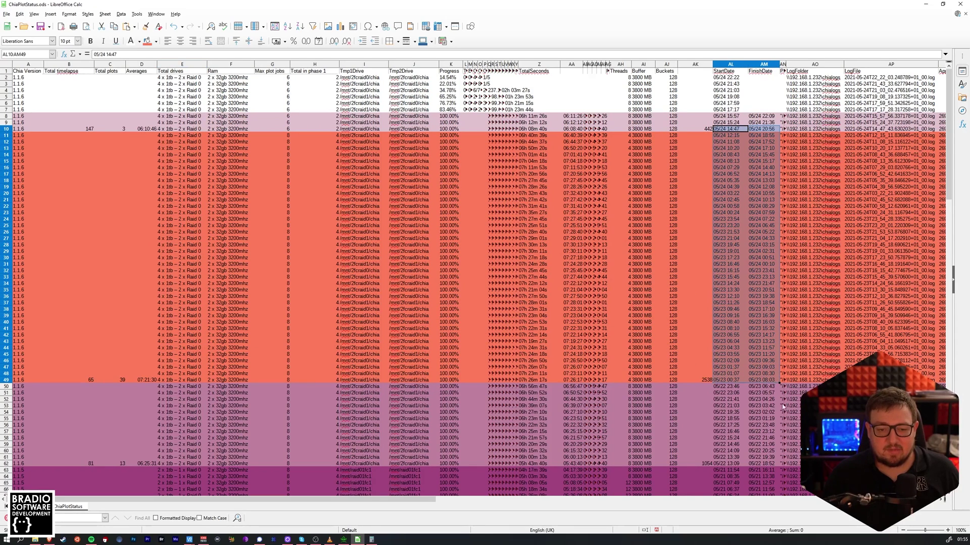
pyautogui.click(768, 402)
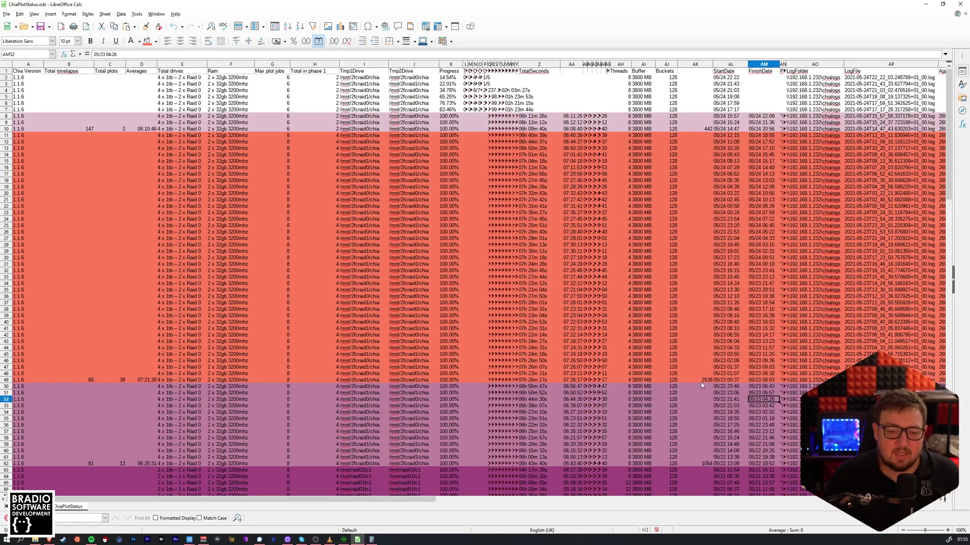
pyautogui.press('Left')
pyautogui.press('Left')
pyautogui.press('Up')
pyautogui.press('Up')
pyautogui.press('Up')
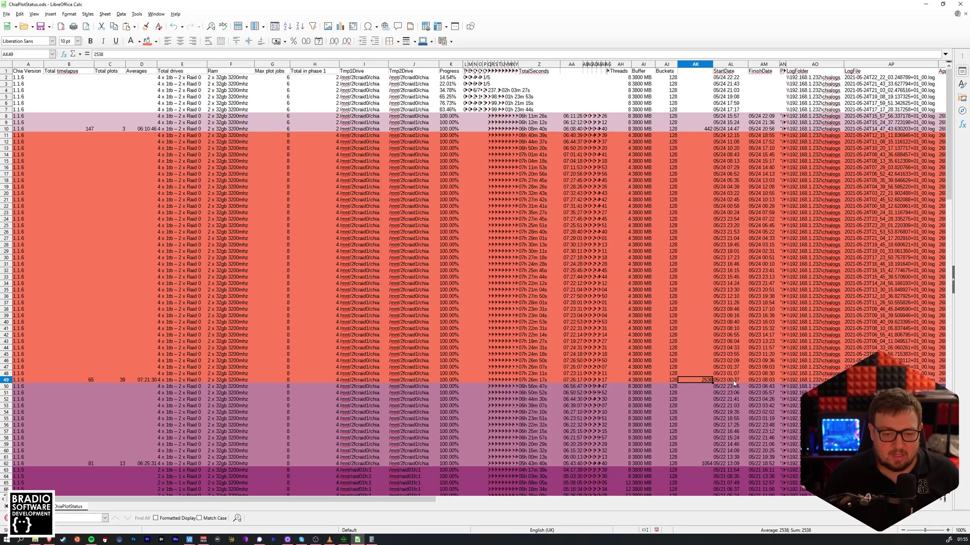
pyautogui.click(733, 380)
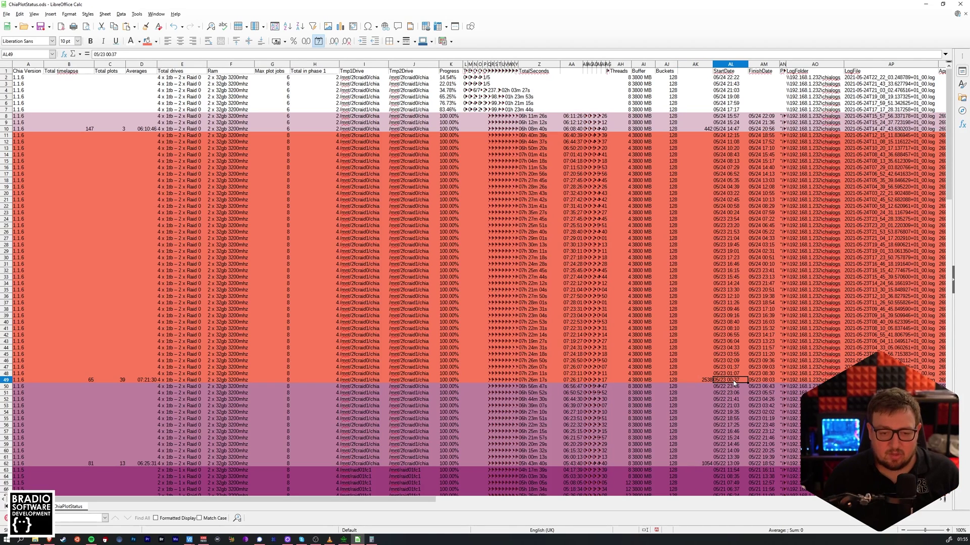
pyautogui.click(763, 136)
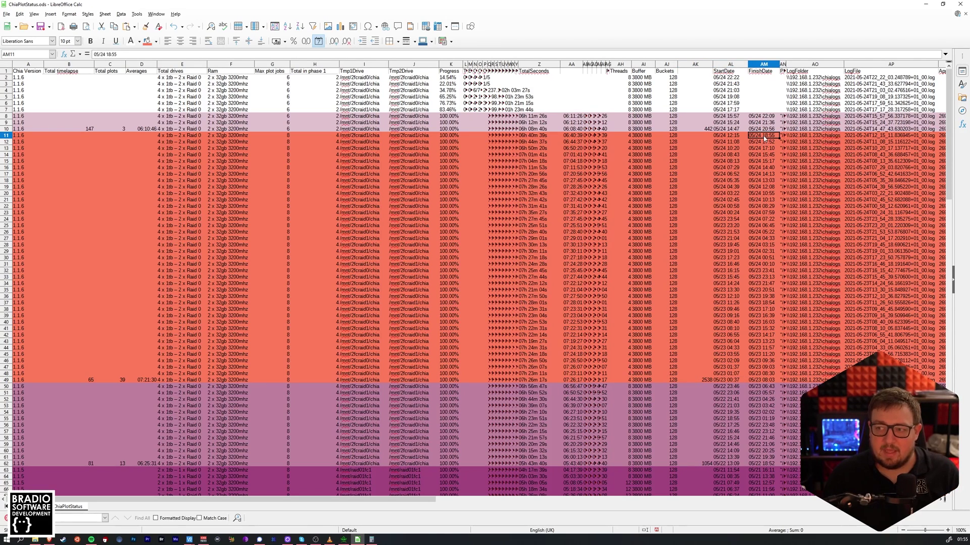
pyautogui.click(696, 381)
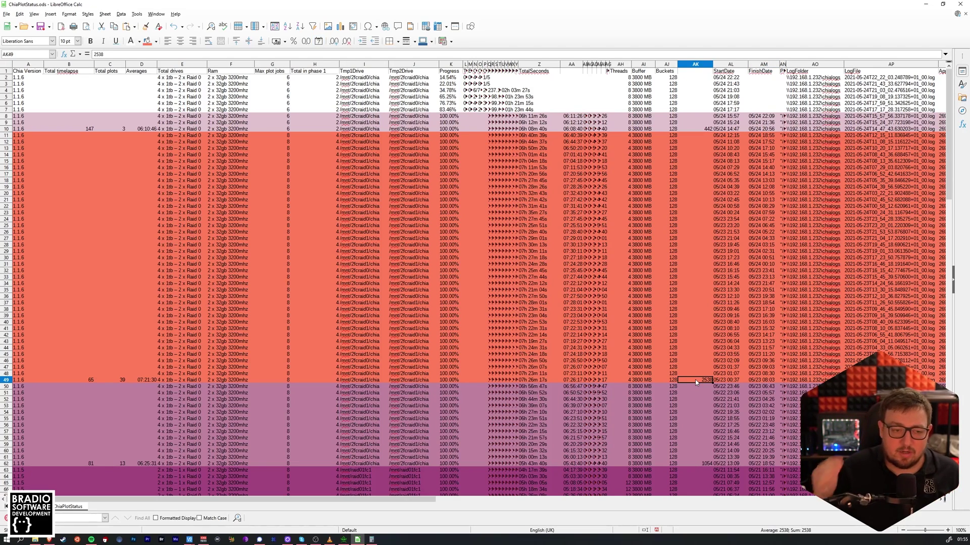
# Scan all colour groups down to row 145 and back to the first rows, comparing their configurations and plot times.
pyautogui.scroll(-4, 692, 380)
pyautogui.scroll(4, 631, 349)
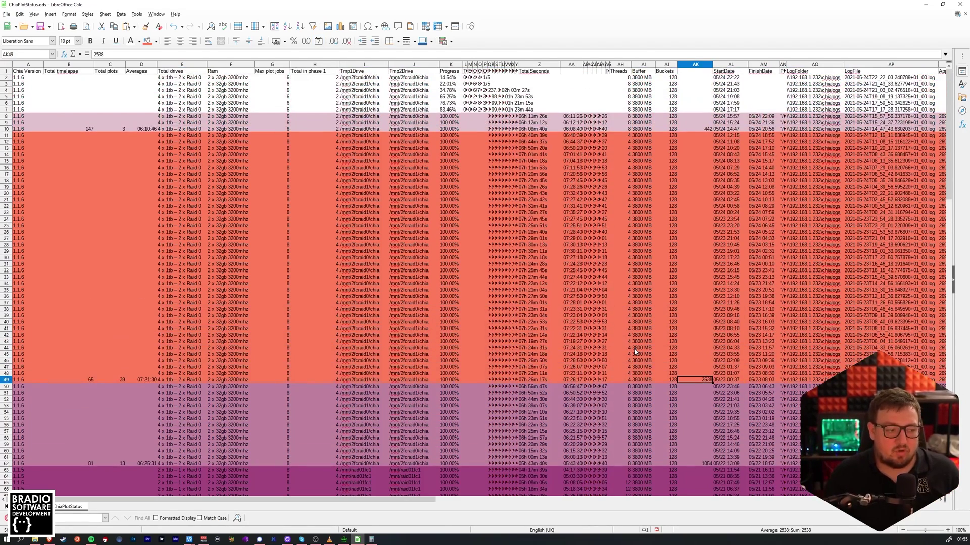
pyautogui.scroll(-2, 631, 348)
pyautogui.scroll(1, 606, 348)
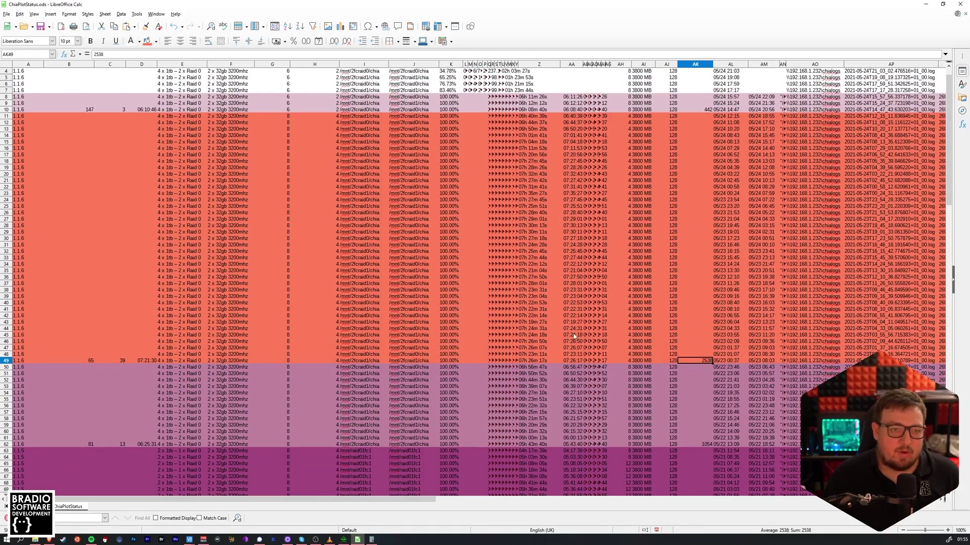
pyautogui.scroll(-1, 556, 333)
pyautogui.scroll(2, 547, 330)
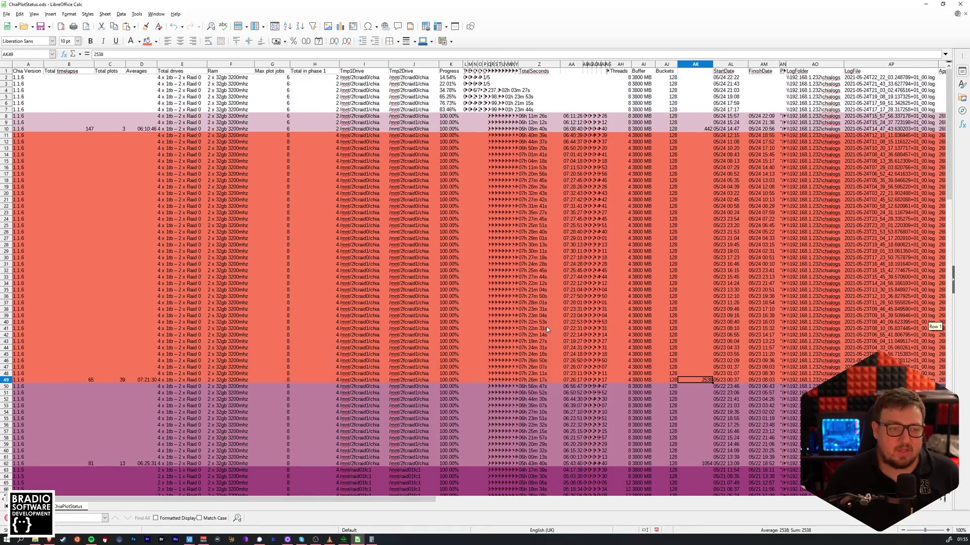
pyautogui.scroll(-13, 544, 327)
pyautogui.scroll(-15, 286, 351)
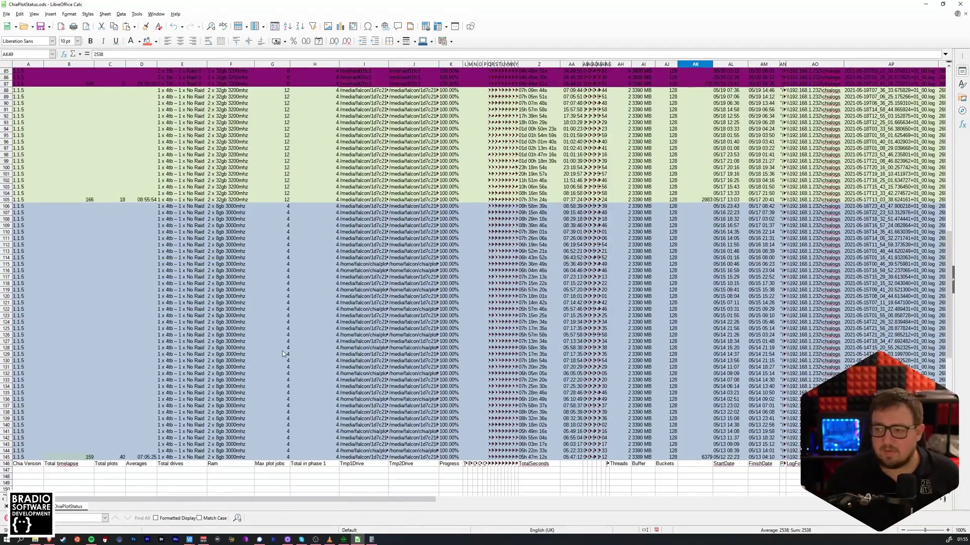
pyautogui.scroll(20, 283, 350)
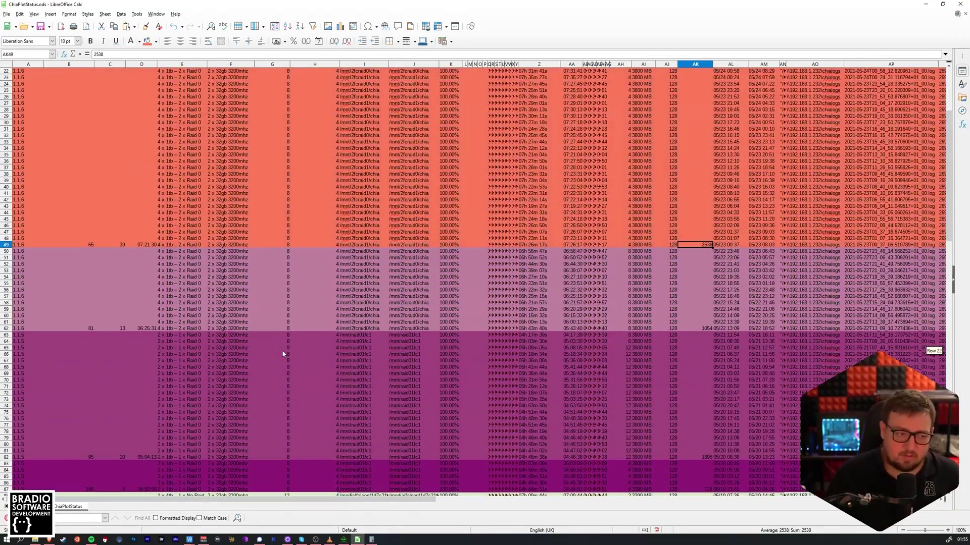
pyautogui.scroll(1, 283, 353)
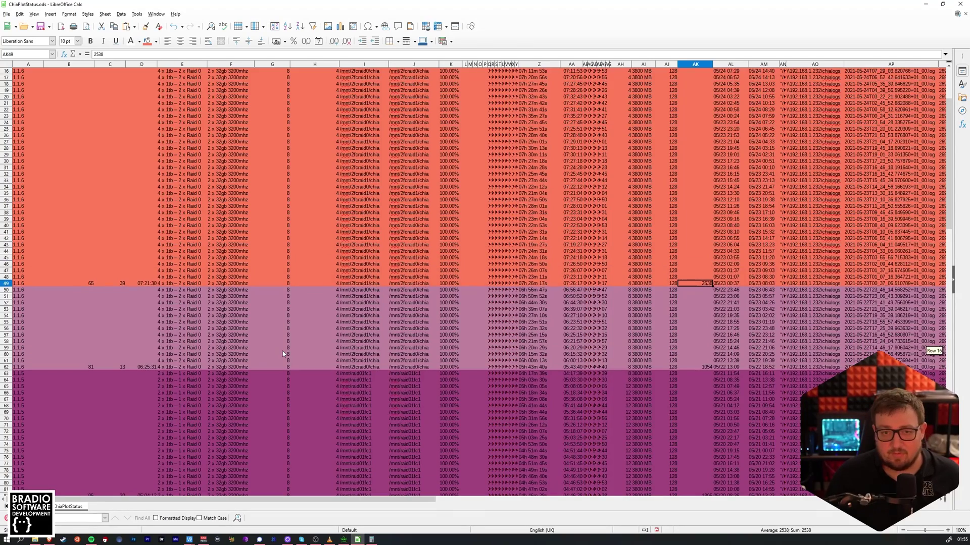
pyautogui.scroll(5, 283, 353)
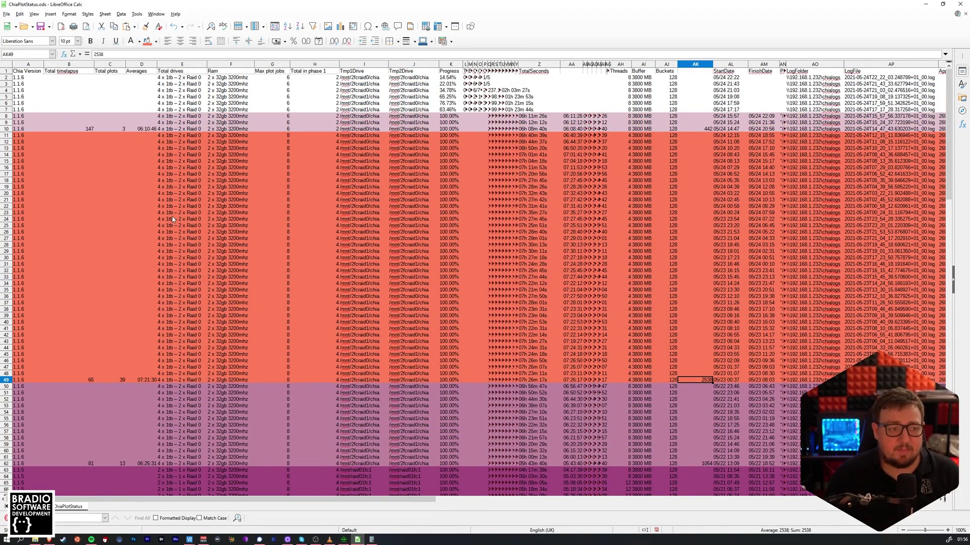
# Review the groups from B11 down to row 145 once more, and check the red group's Total timelapse in B49.
pyautogui.click(79, 134)
pyautogui.scroll(-16, 165, 292)
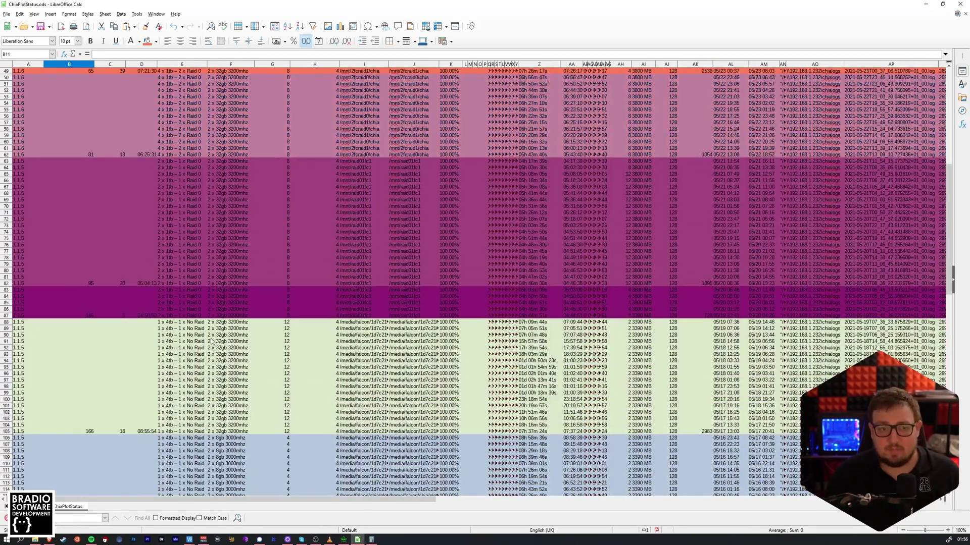
pyautogui.scroll(-12, 212, 344)
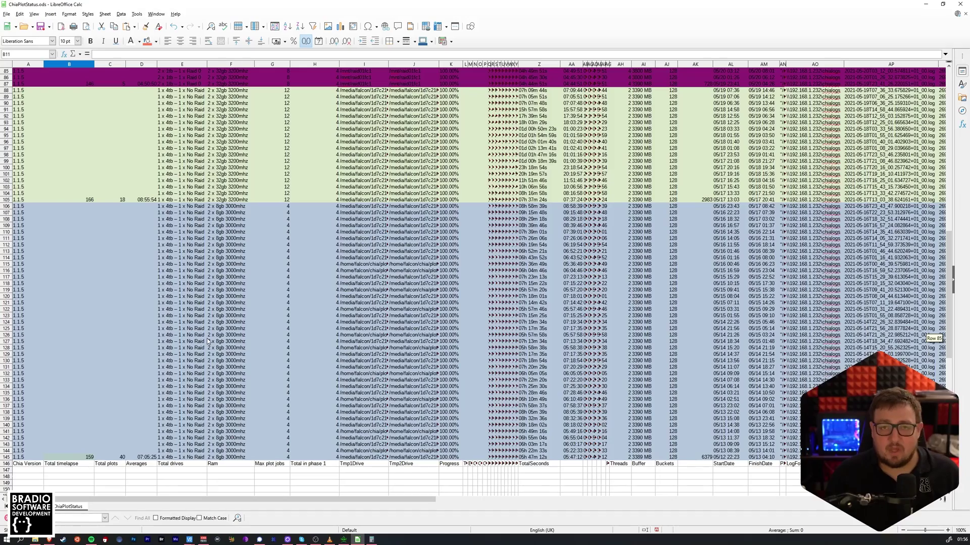
pyautogui.scroll(20, 207, 341)
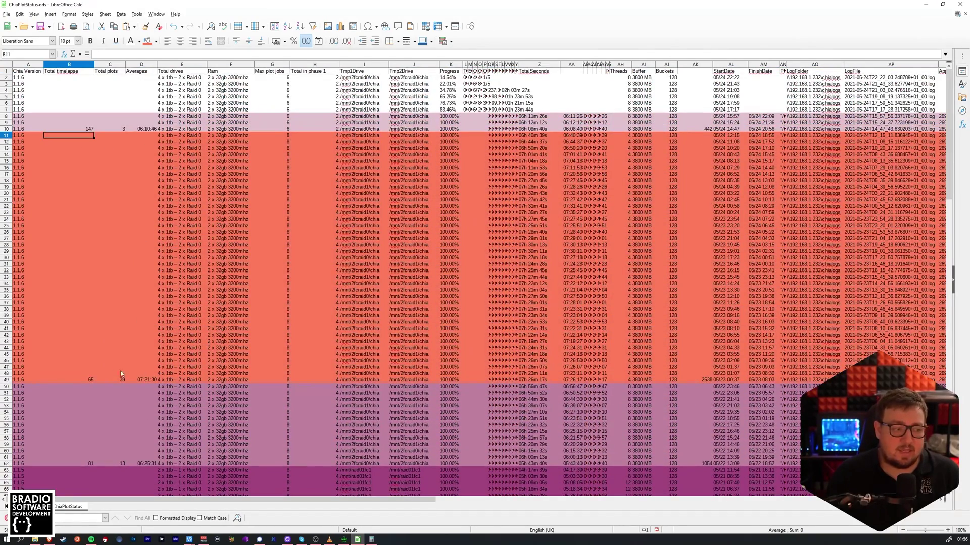
pyautogui.click(89, 380)
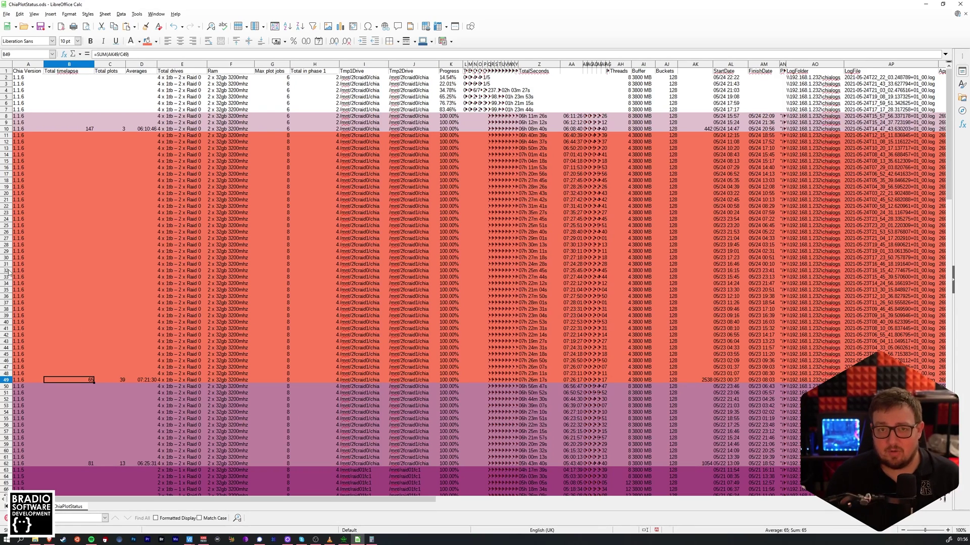
pyautogui.hotkey('alt', 'Tab')
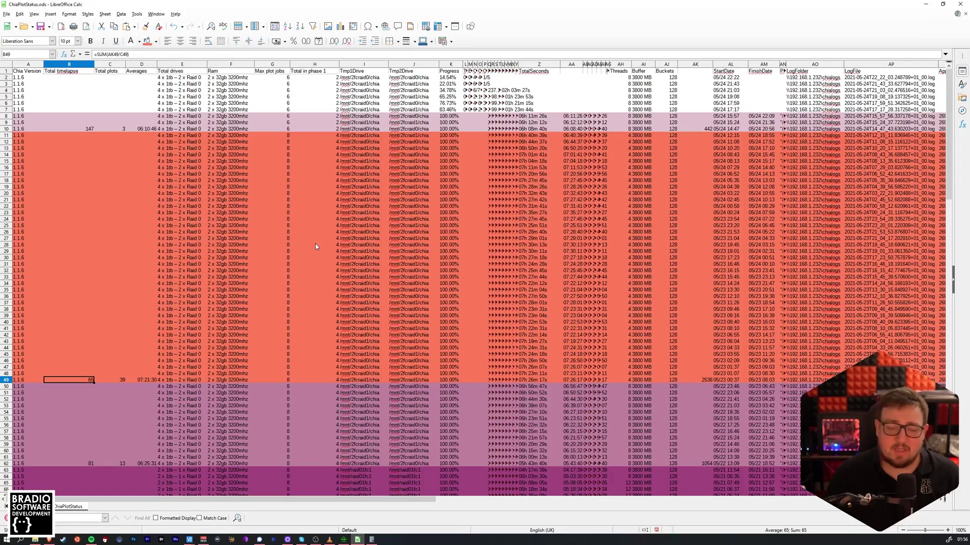